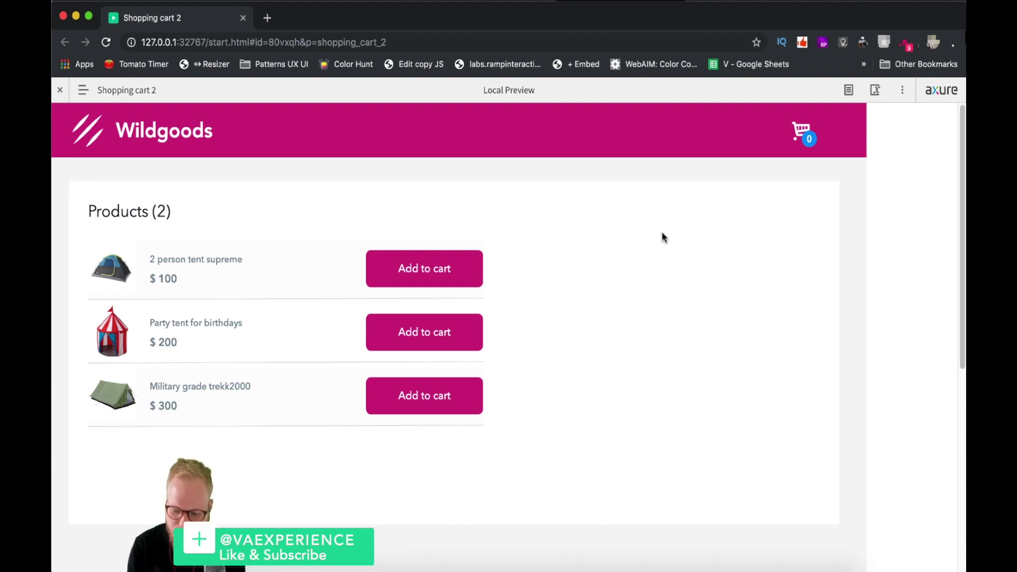
- Hide the preview's toolbar and examine the product list's thumbnails, names and prices
click(60, 90)
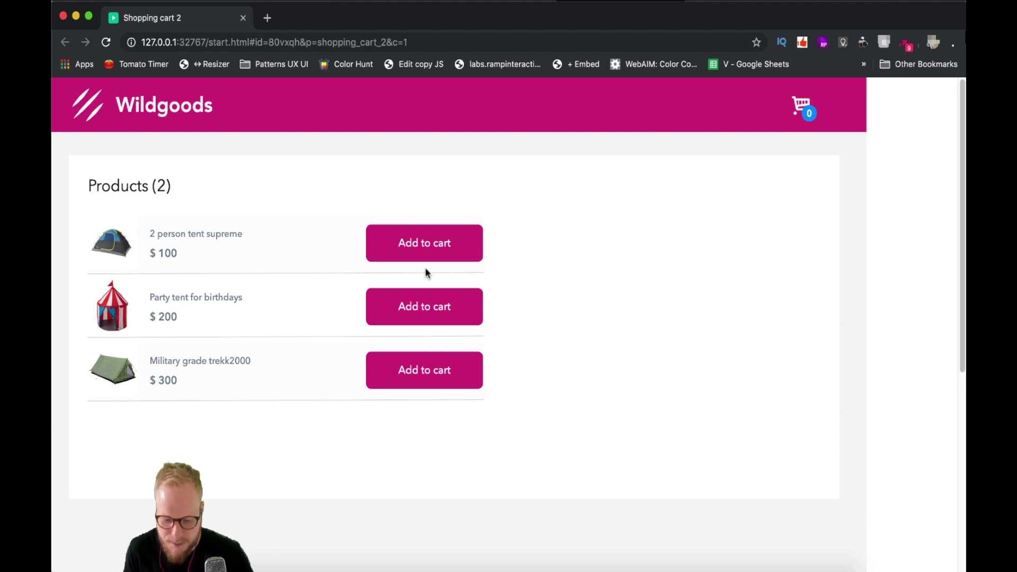
drag(150, 233, 180, 253)
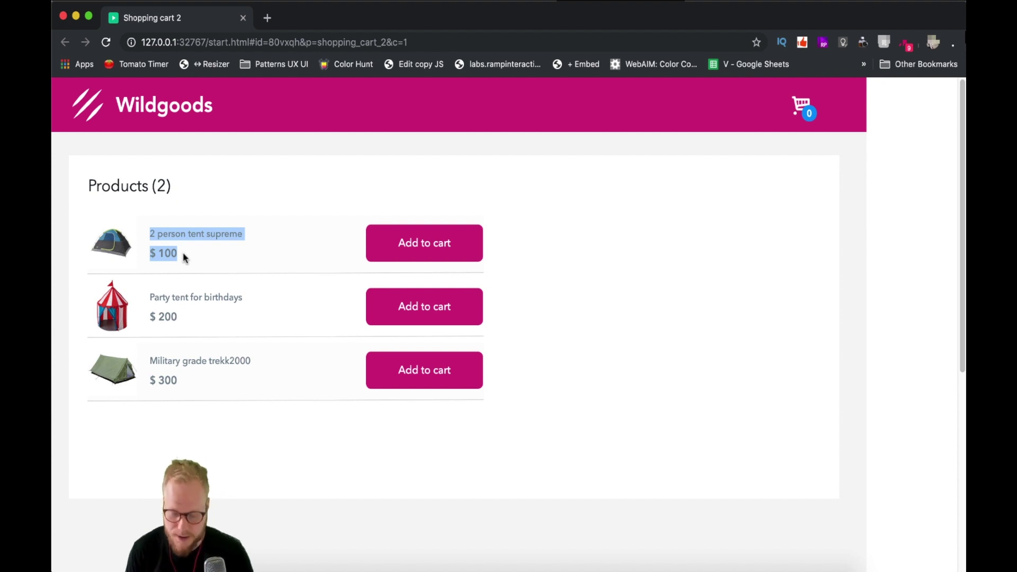
click(219, 210)
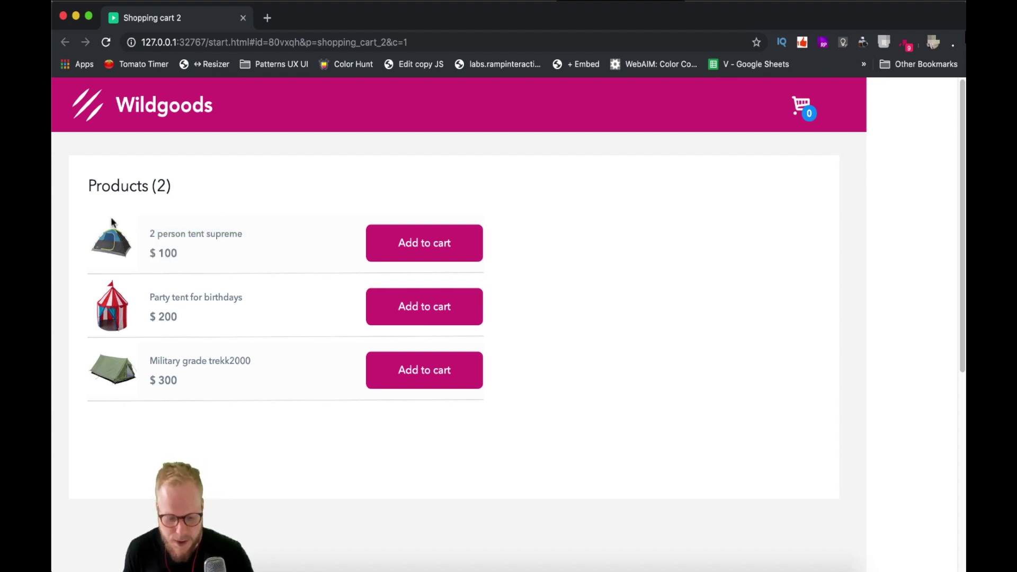
drag(151, 234, 182, 257)
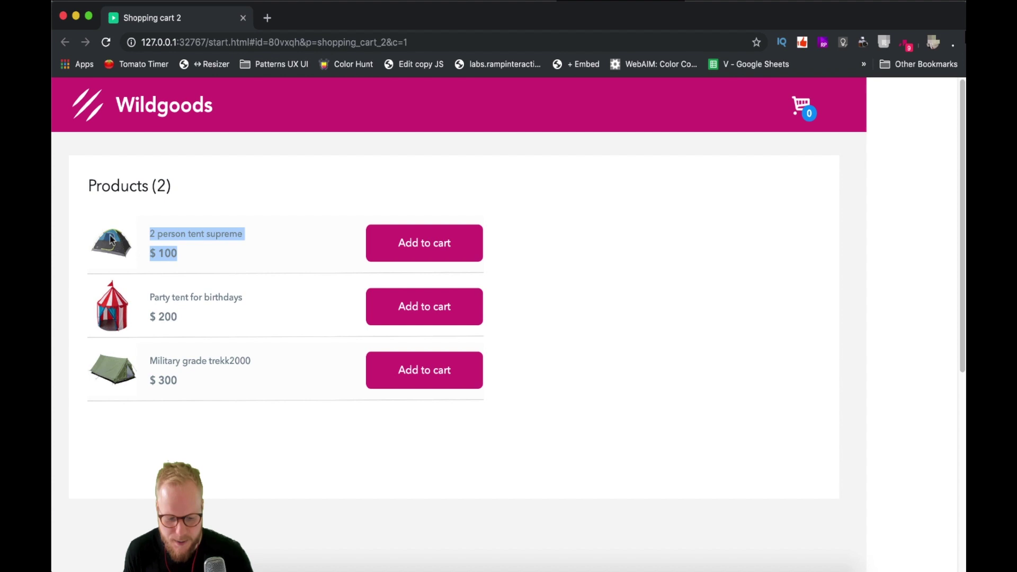
click(151, 244)
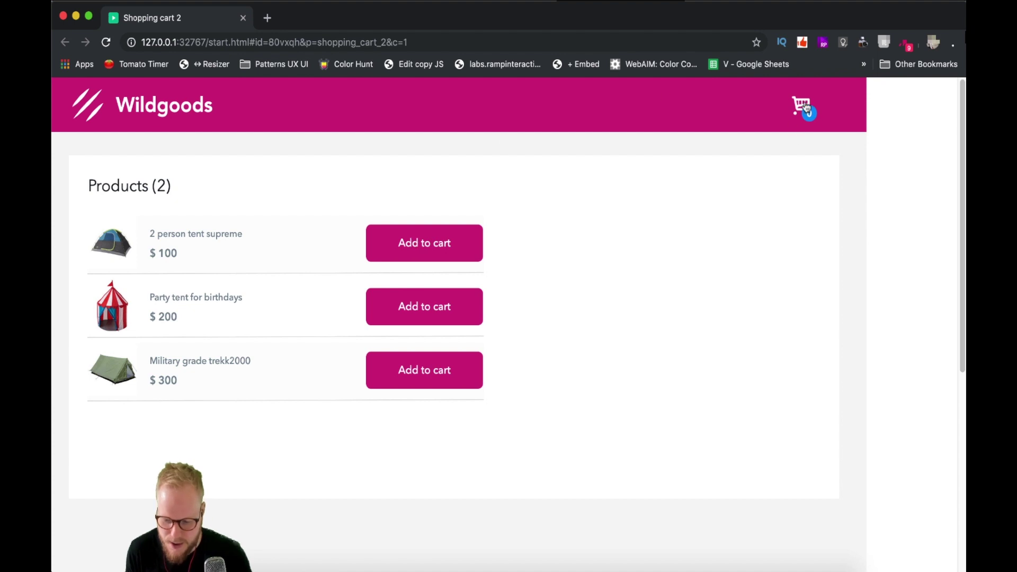
- Test opening and closing the empty shopping cart panel in the preview
click(805, 107)
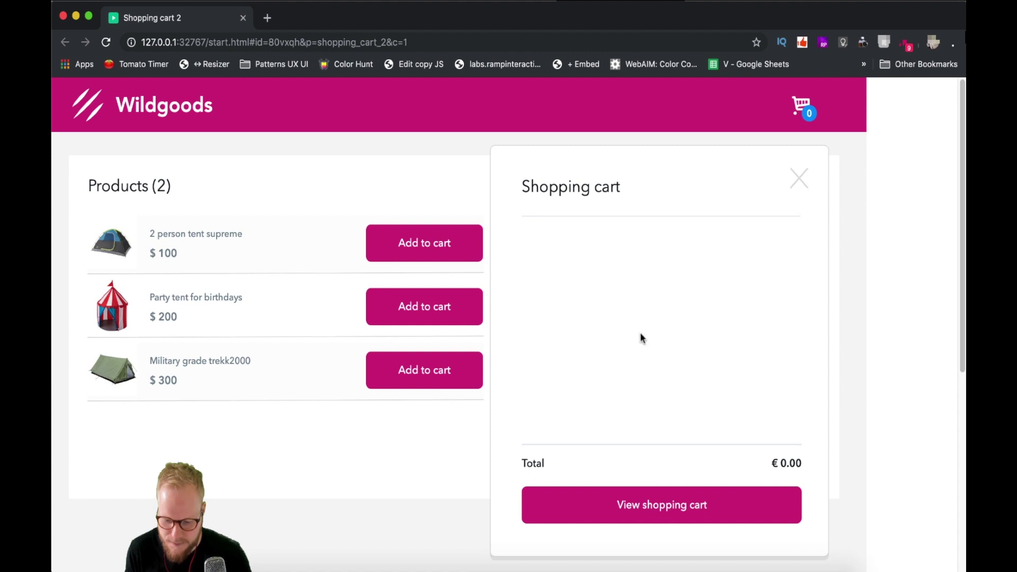
click(798, 178)
click(806, 110)
click(805, 109)
click(803, 107)
click(800, 180)
click(802, 114)
click(800, 178)
click(804, 108)
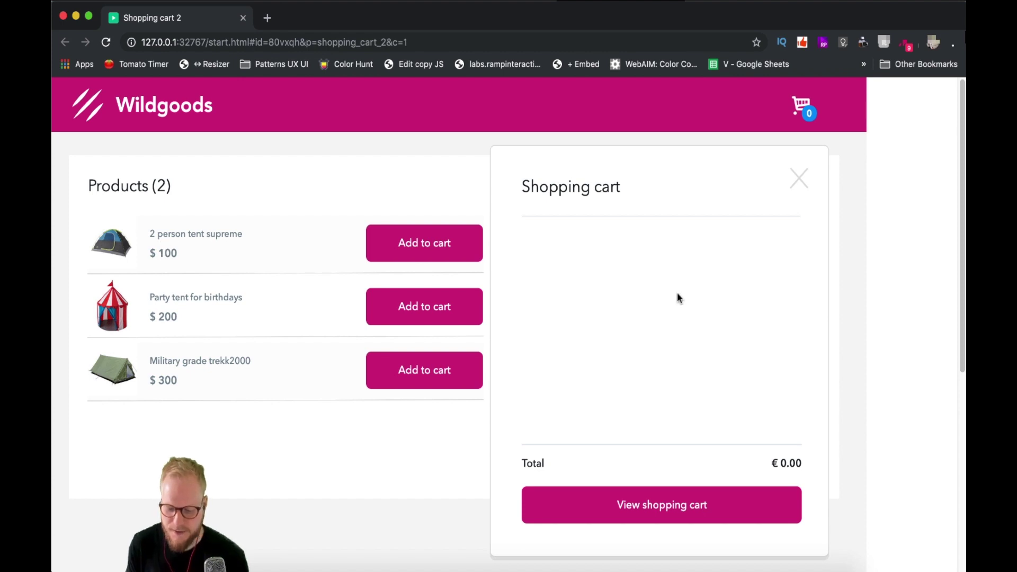
click(797, 193)
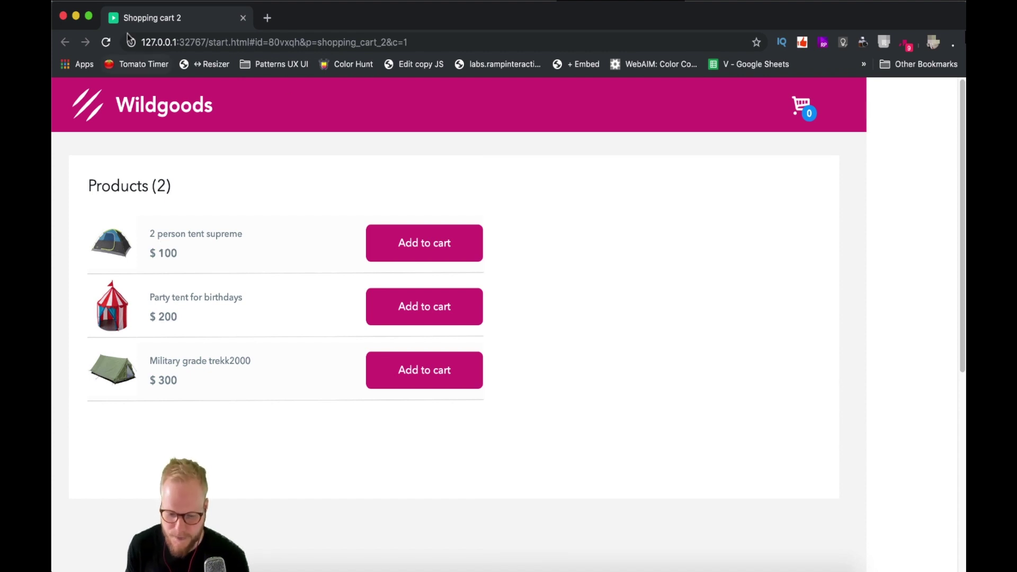
- Close the preview, switch to Axure RP and examine the product list repeater's data set and item template
click(245, 18)
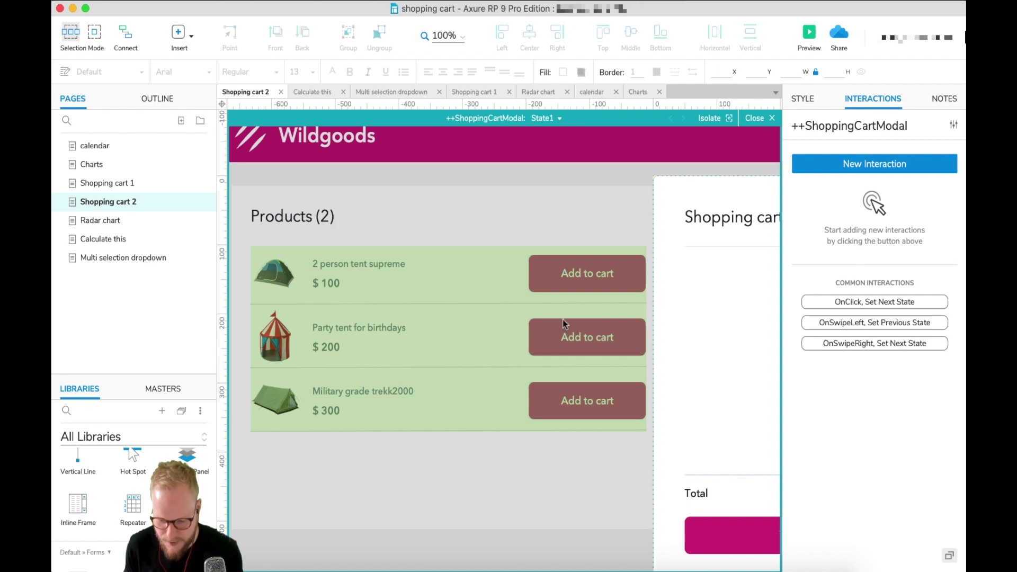
click(758, 117)
click(523, 318)
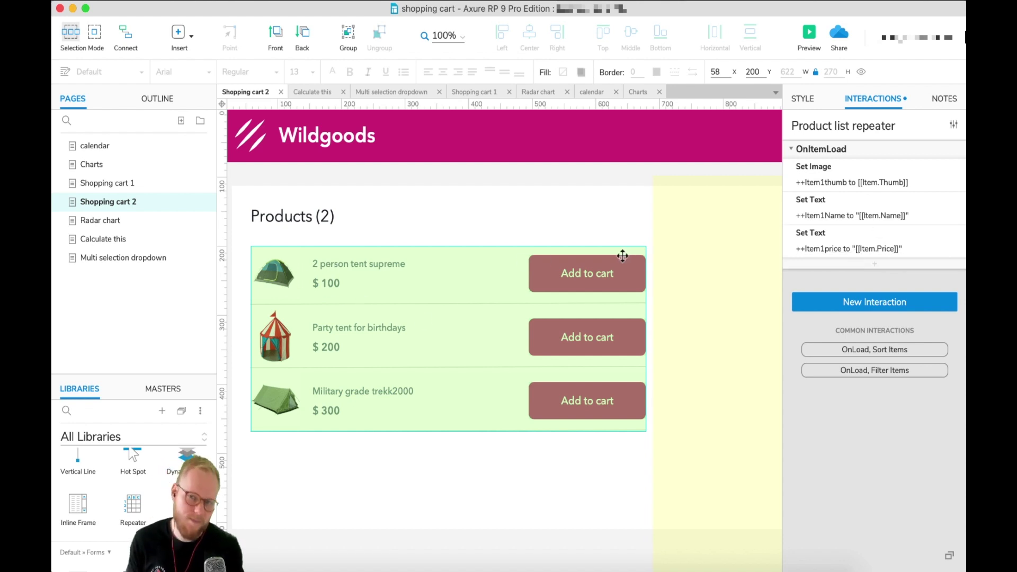
click(803, 99)
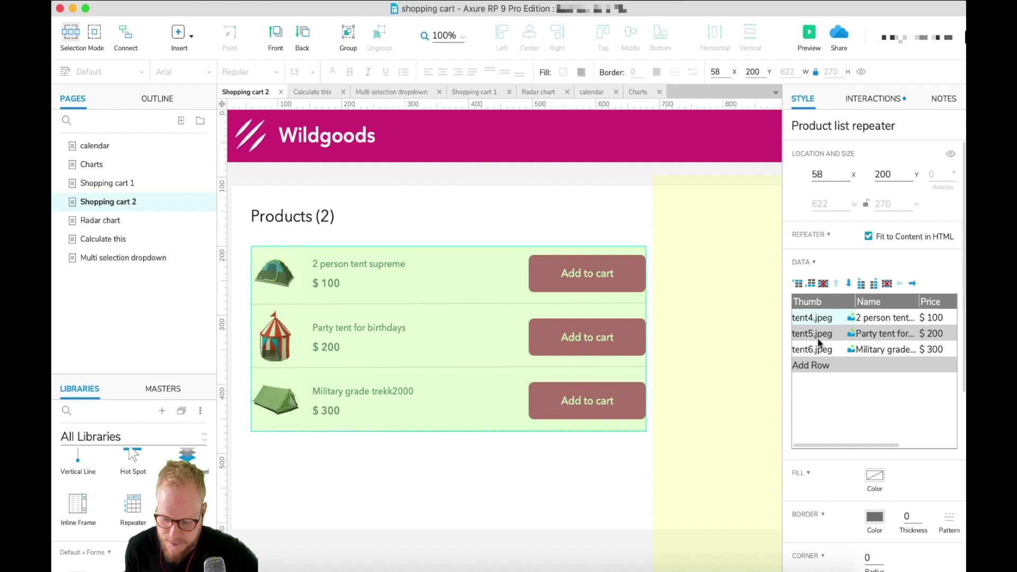
mouse_move(852, 317)
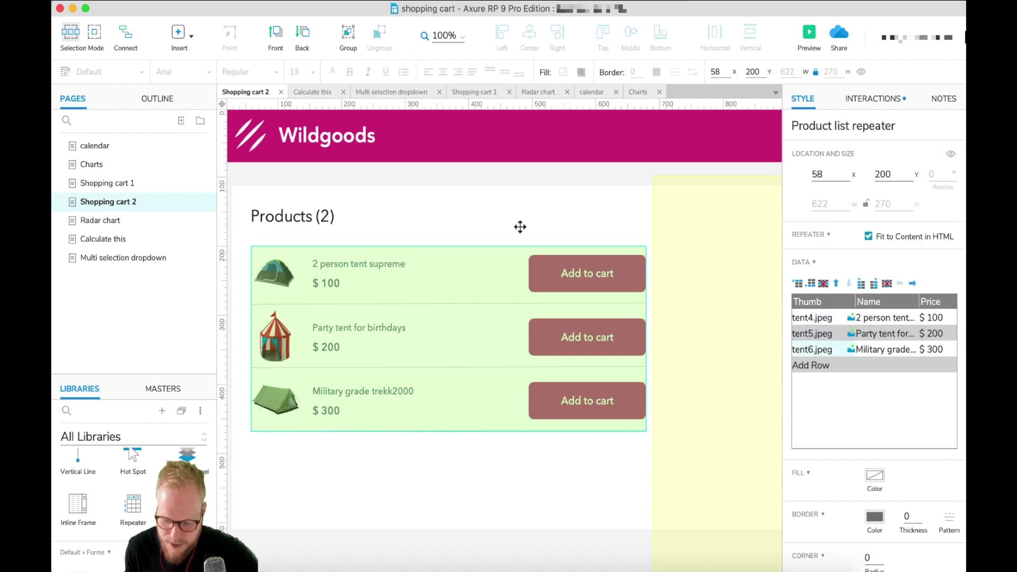
double_click(348, 272)
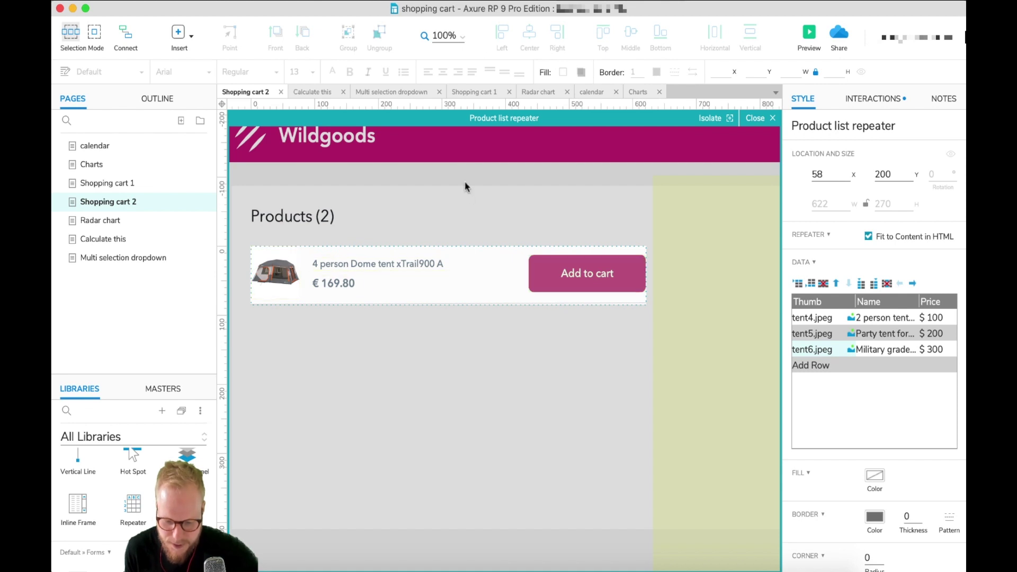
click(757, 118)
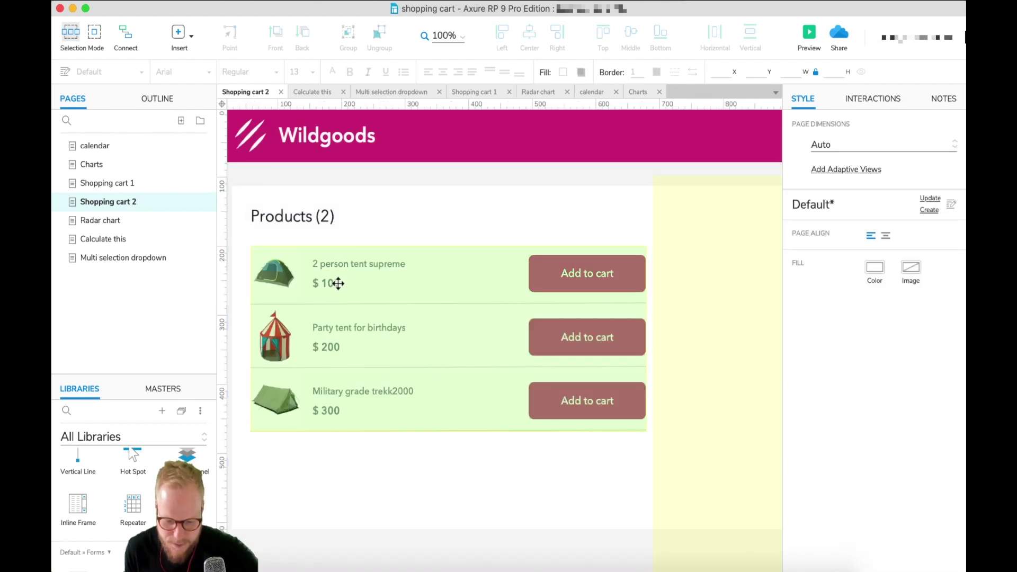
click(345, 290)
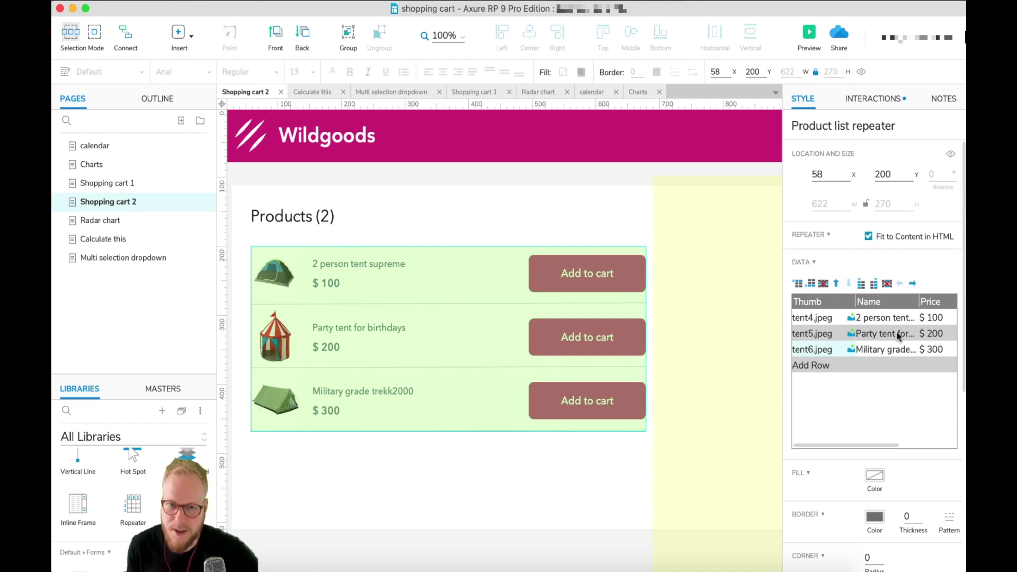
- Make the hidden ++ShoppingCartModal dynamic panel visible on the Shopping cart 2 page
scroll(616, 254, right, 3)
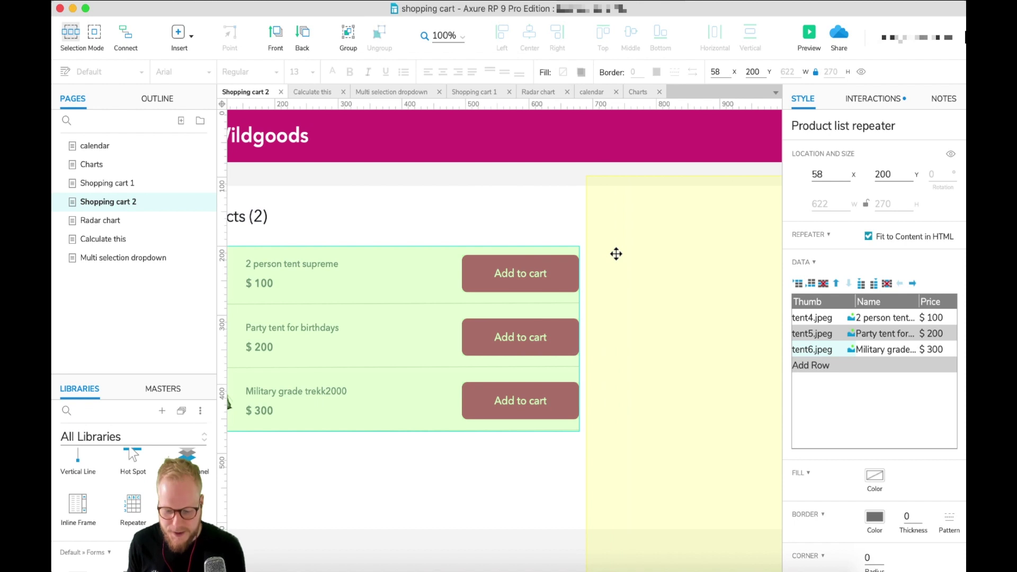
scroll(614, 253, right, 5)
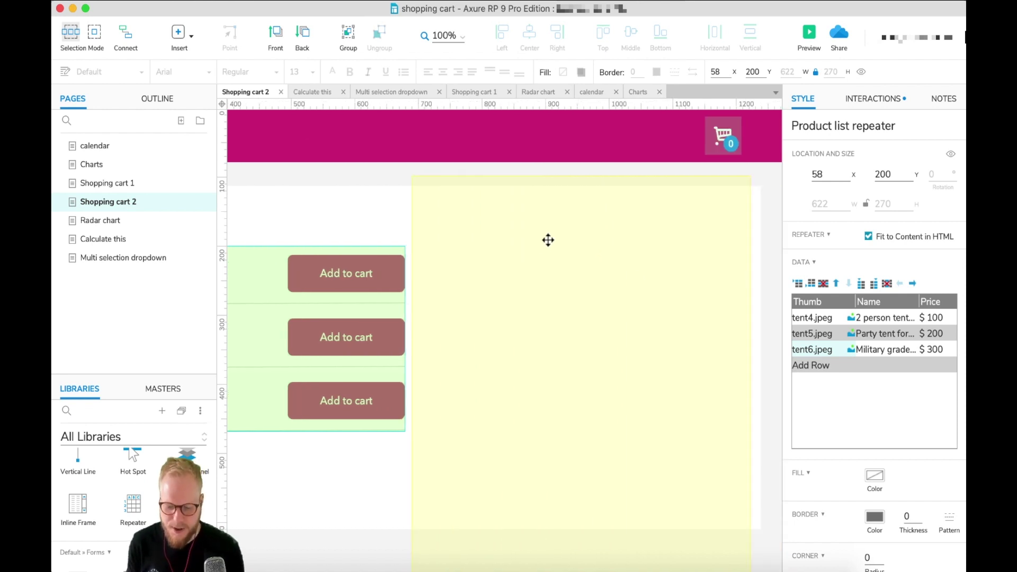
click(648, 266)
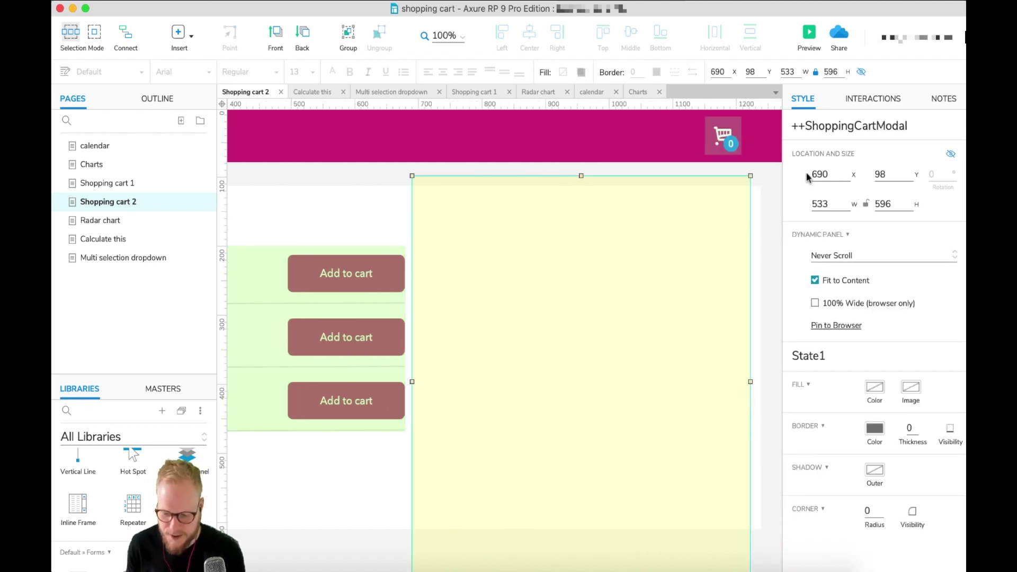
click(951, 154)
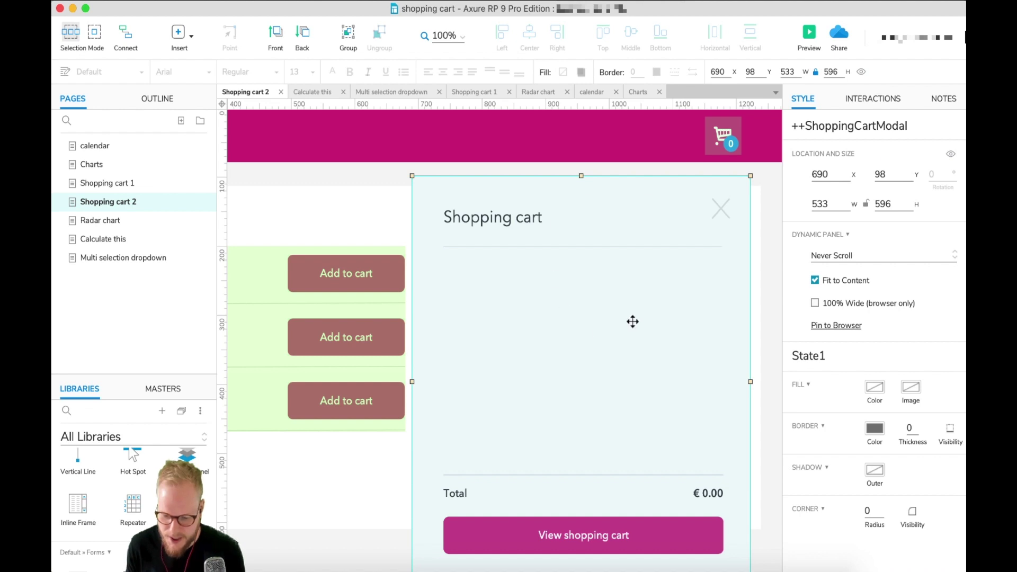
- Add a repeater to State1 of ++ShoppingCartModal, below the Shopping cart heading at about X 50, Y 129
scroll(616, 279, down, 1)
scroll(504, 317, left, 3)
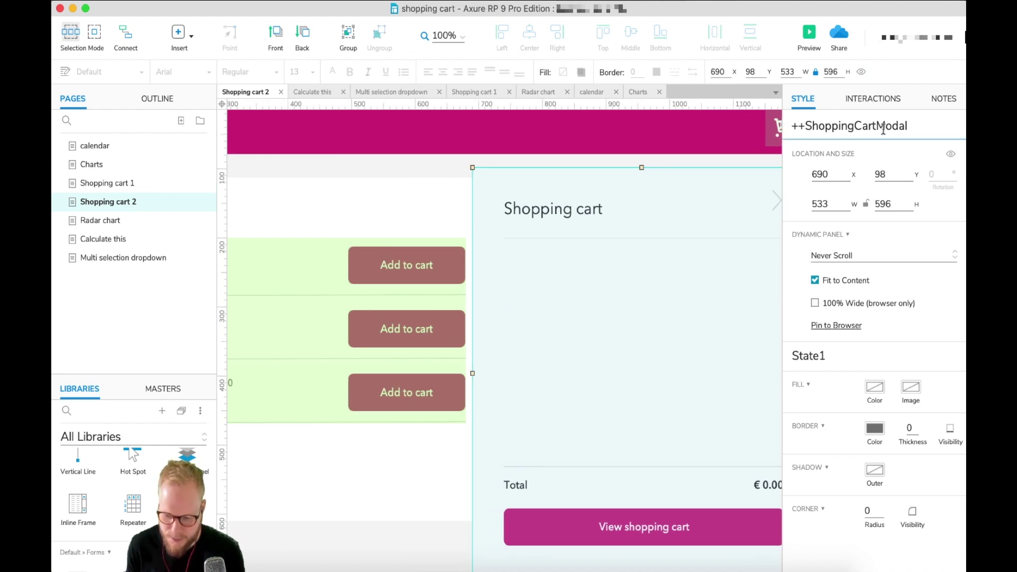
double_click(665, 299)
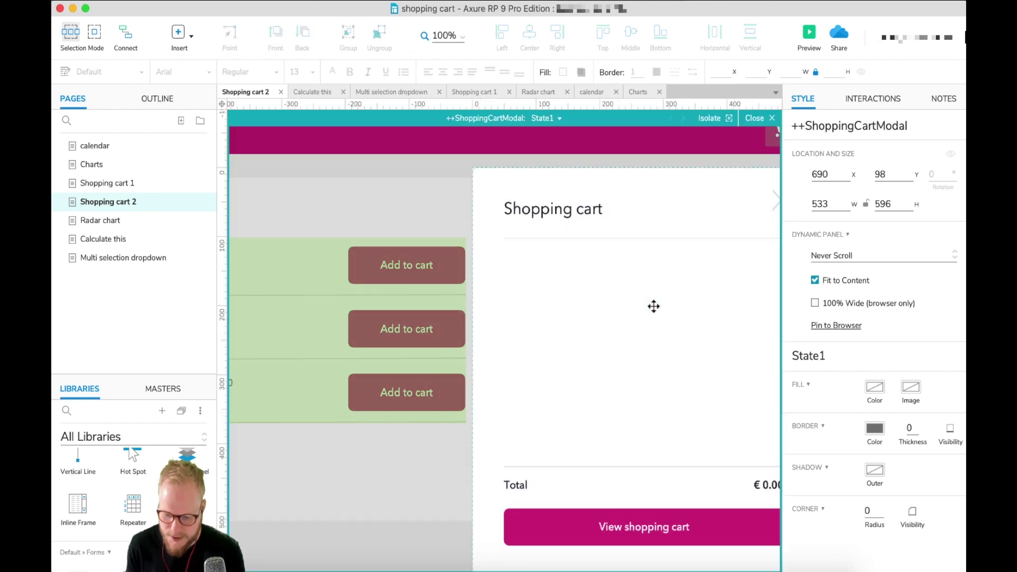
drag(139, 505, 506, 258)
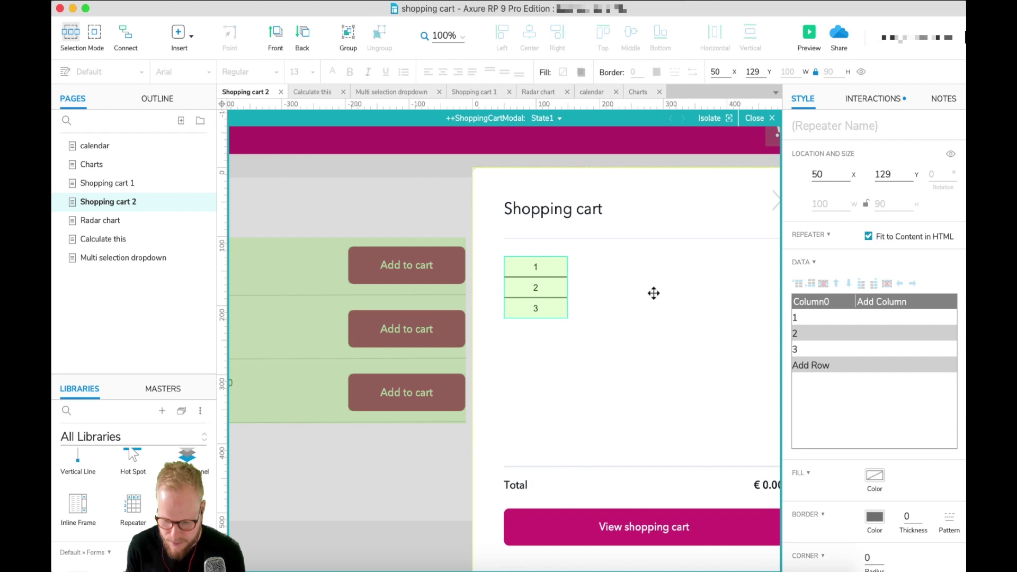
- Rename the new repeater's first data column to Thumb and add the columns Name and Price
double_click(824, 300)
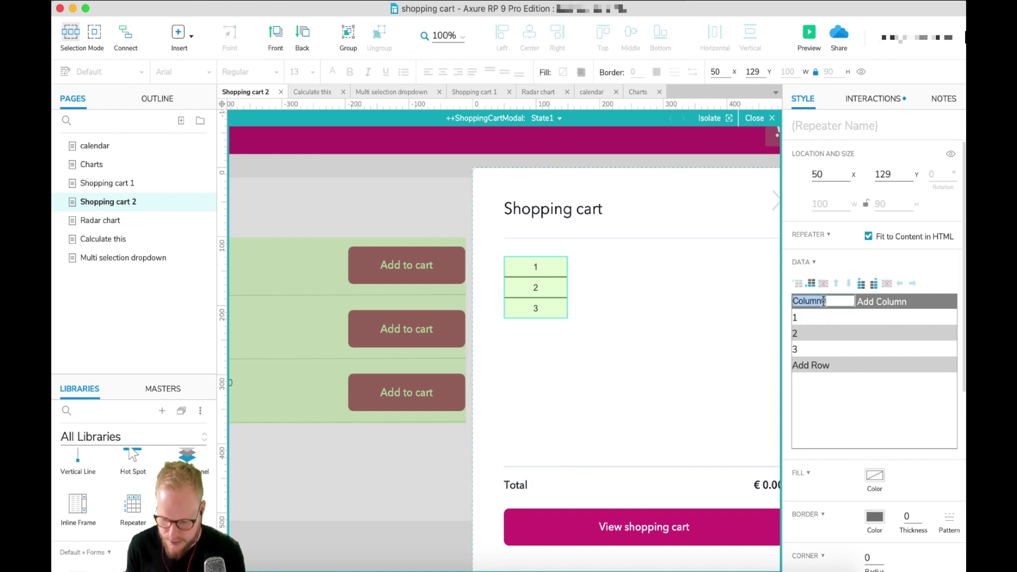
text(Thu)
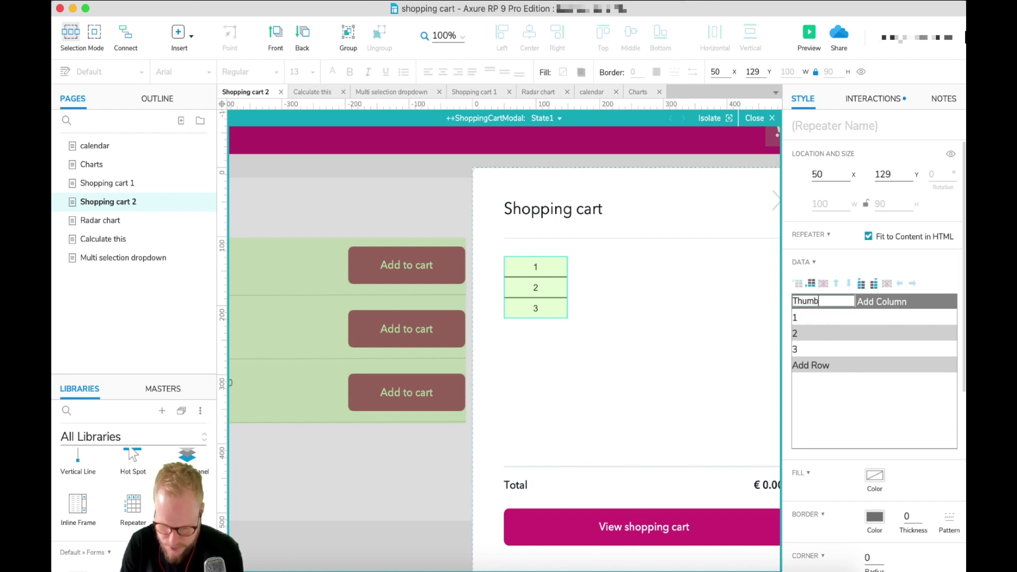
text(mb)
click(885, 301)
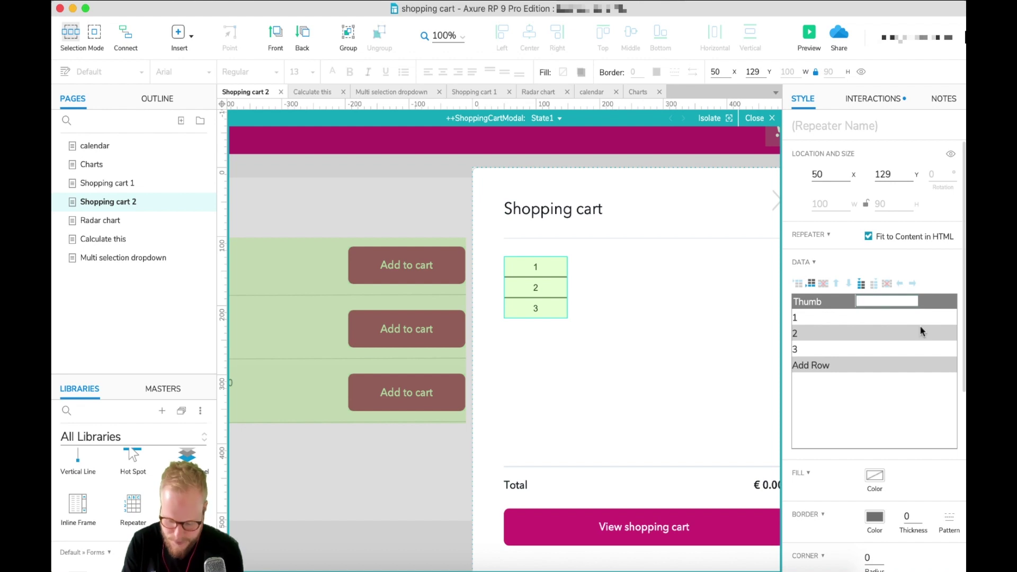
text(Name)
key(Return)
click(929, 300)
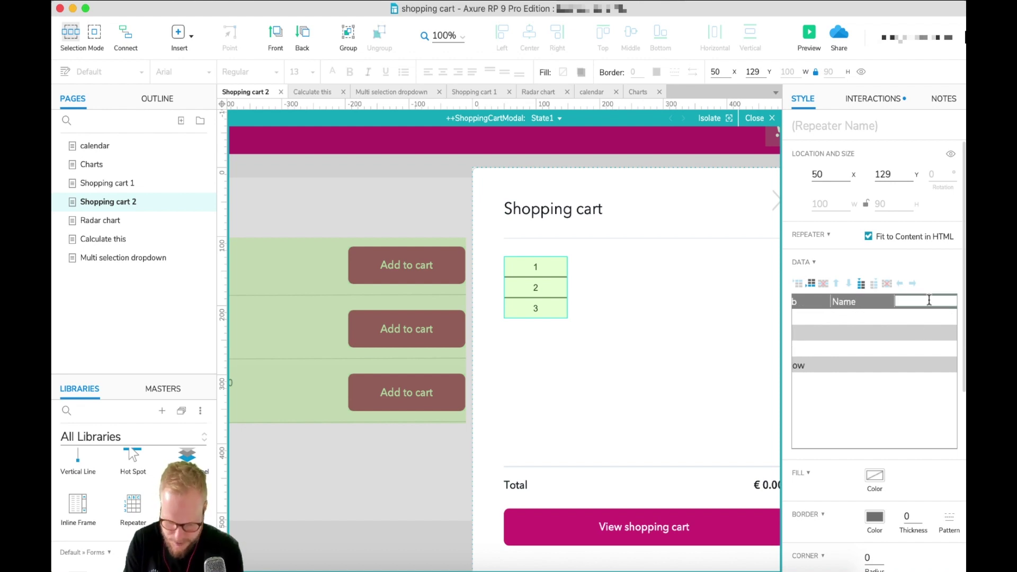
text(Price)
key(Return)
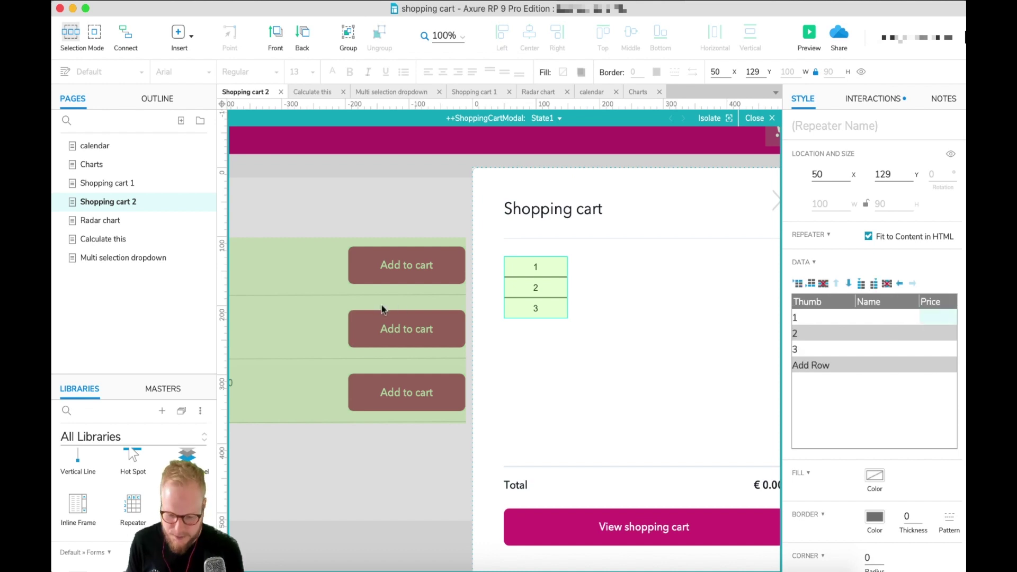
- Delete the third and second rows from the cart repeater's data set
scroll(371, 297, left, 5)
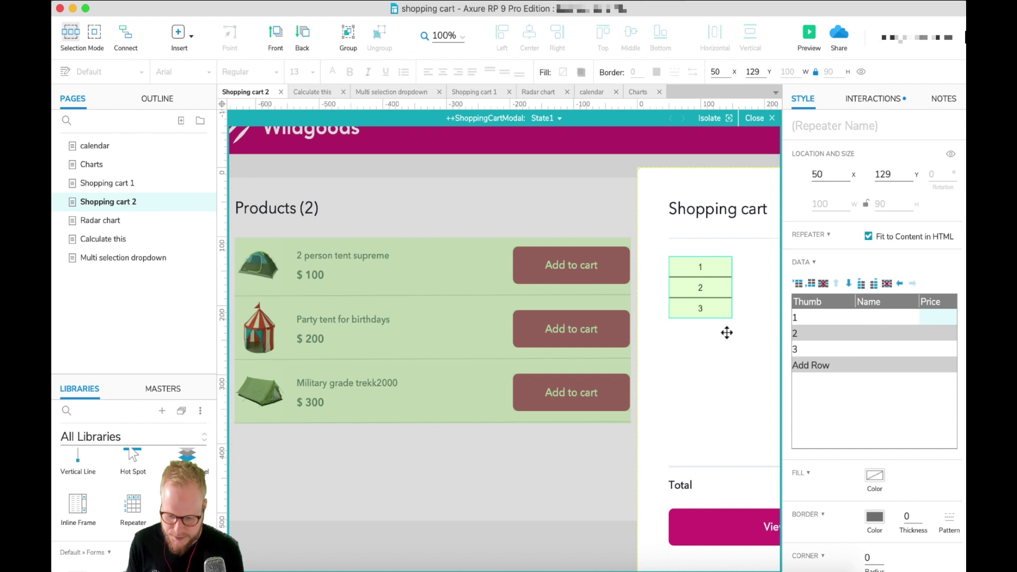
scroll(725, 331, right, 3)
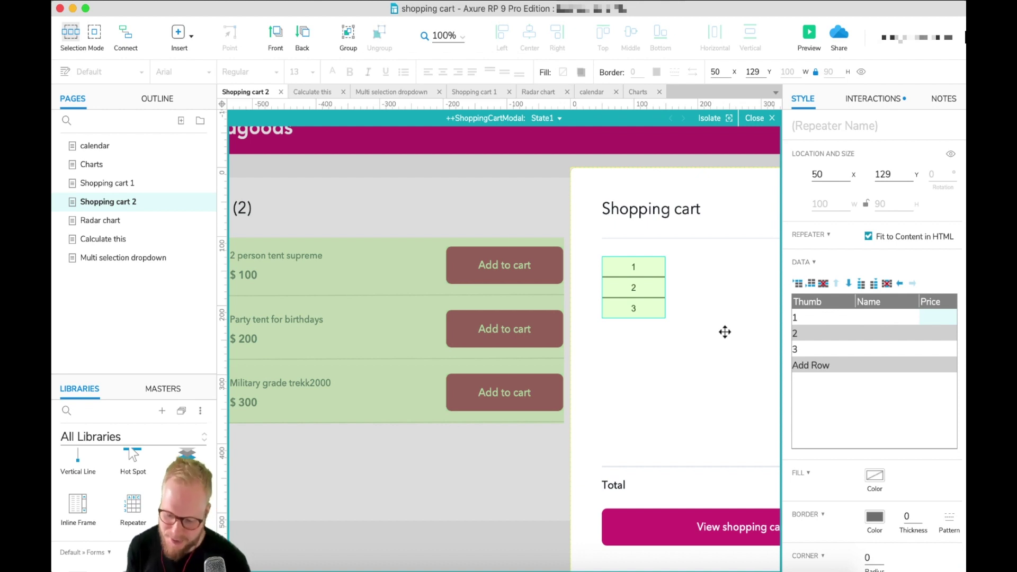
scroll(718, 329, right, 5)
scroll(718, 329, left, 4)
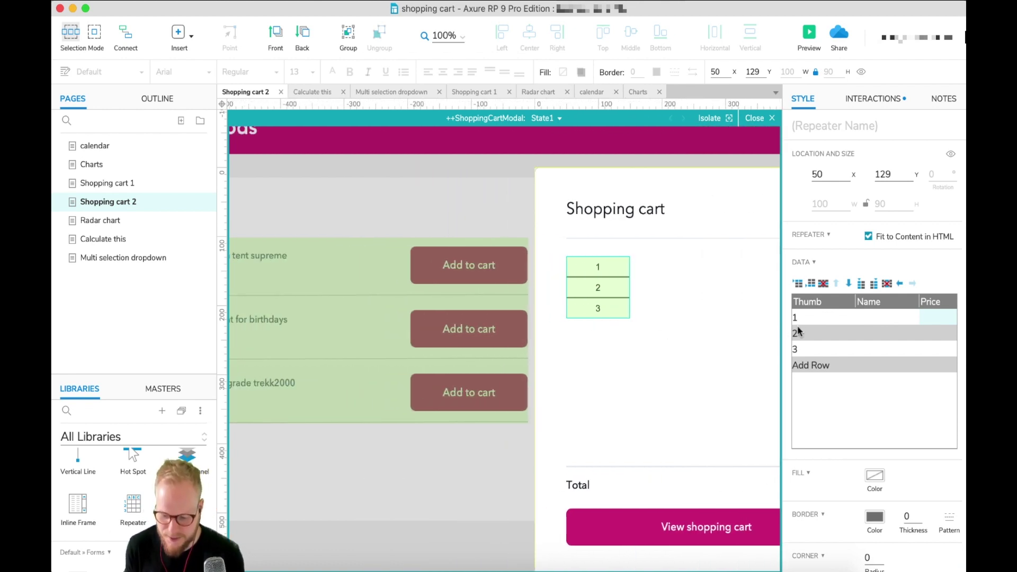
click(801, 349)
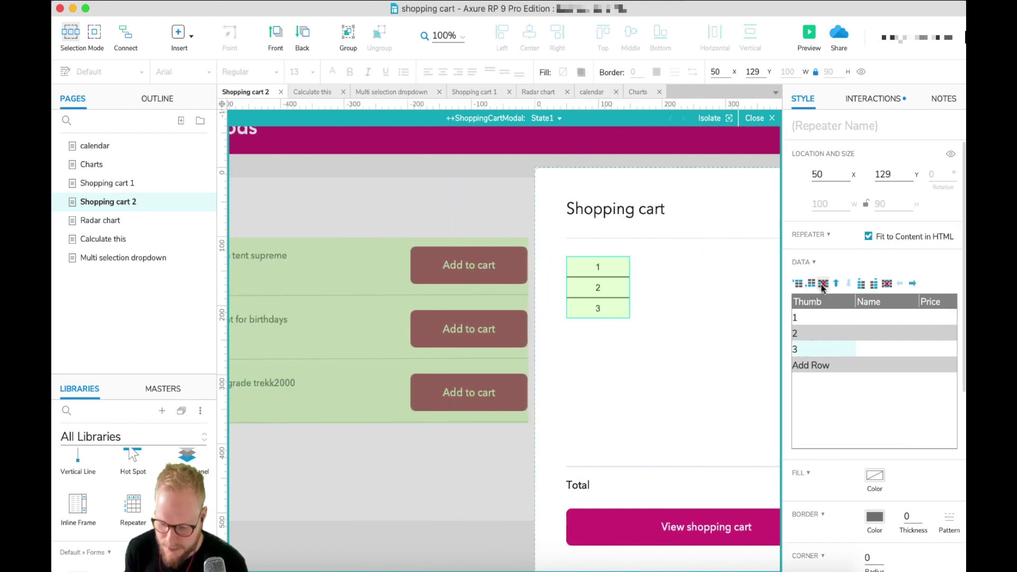
click(824, 285)
click(813, 335)
click(822, 285)
click(609, 291)
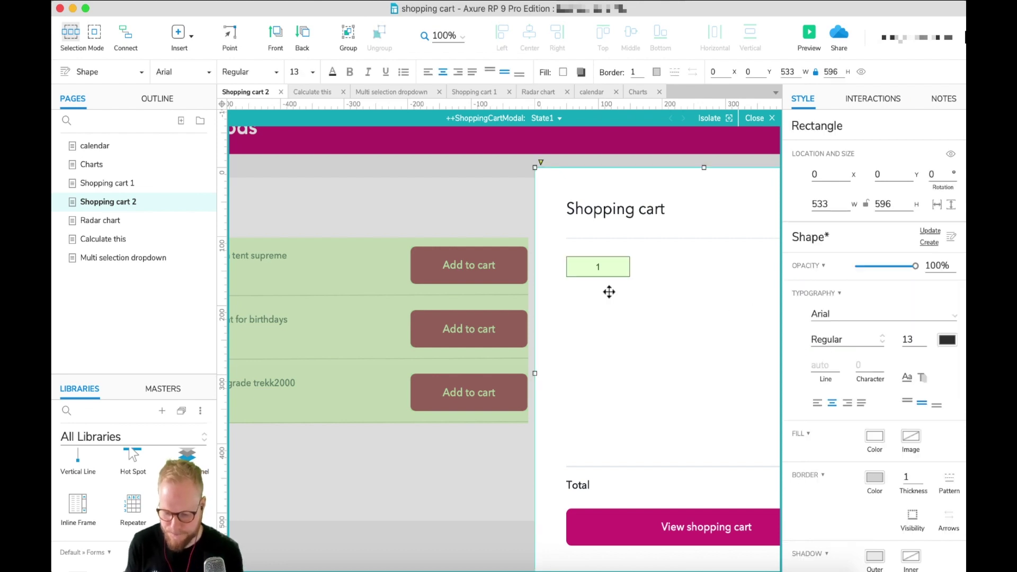
- Fill the Thumb, Name and Price cells of the cart repeater's remaining row with NA
click(604, 268)
scroll(607, 263, right, 3)
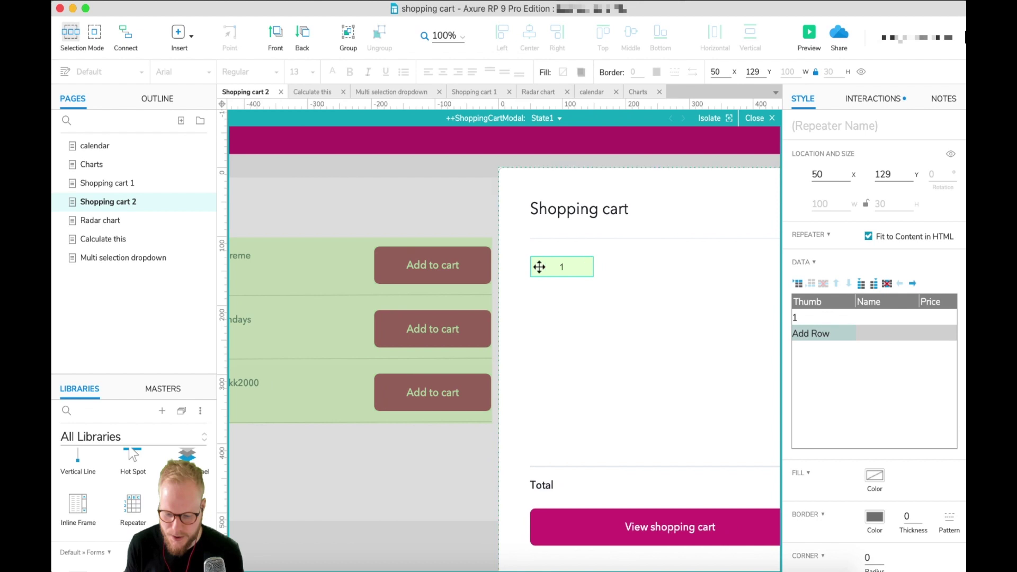
click(848, 318)
click(815, 319)
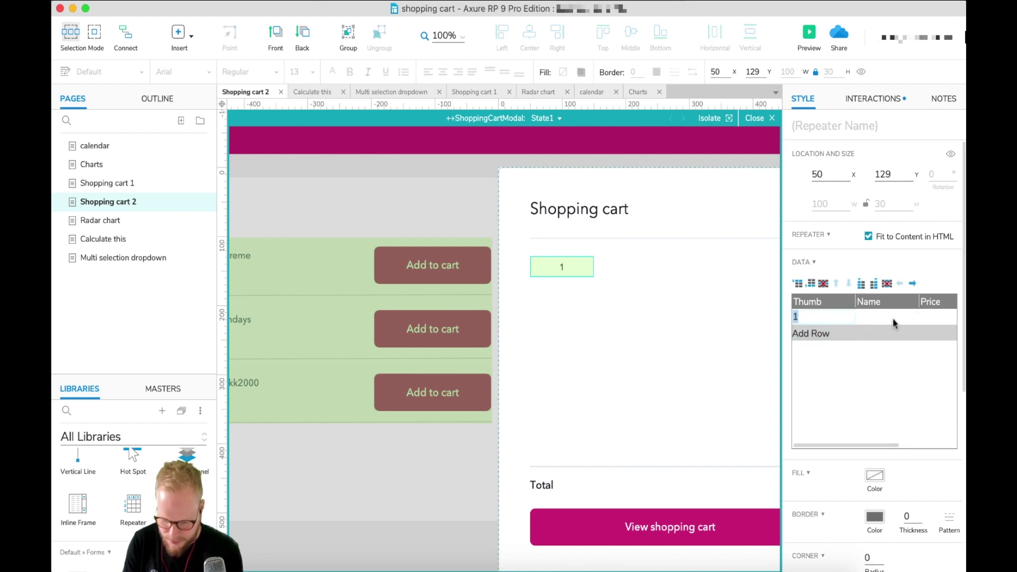
text(NA)
key(Tab)
text(NA)
key(Tab)
text(NA)
click(682, 365)
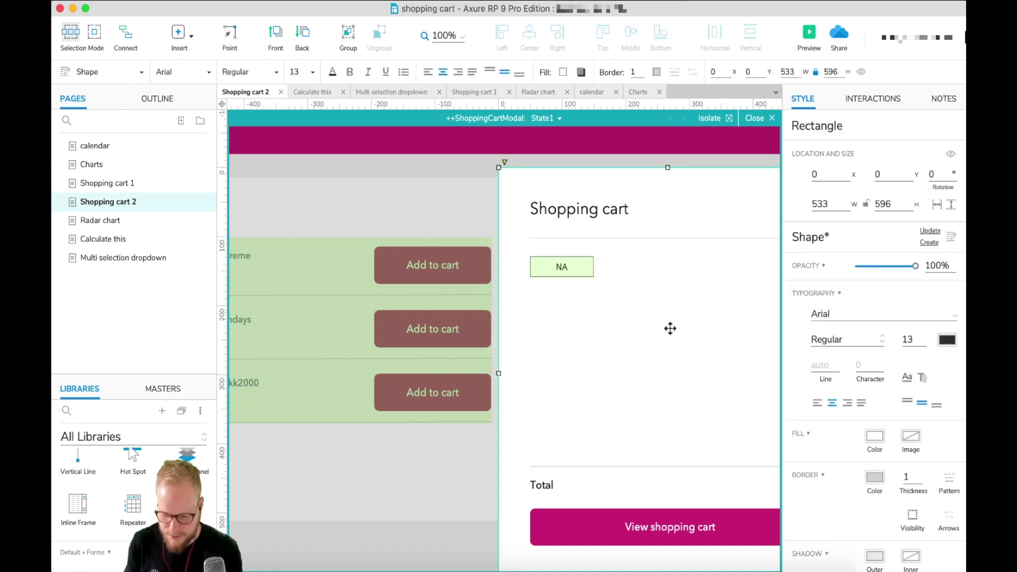
- Copy the thumbnail, name and price widgets from the item of the Product list repeater
click(568, 263)
key(Escape)
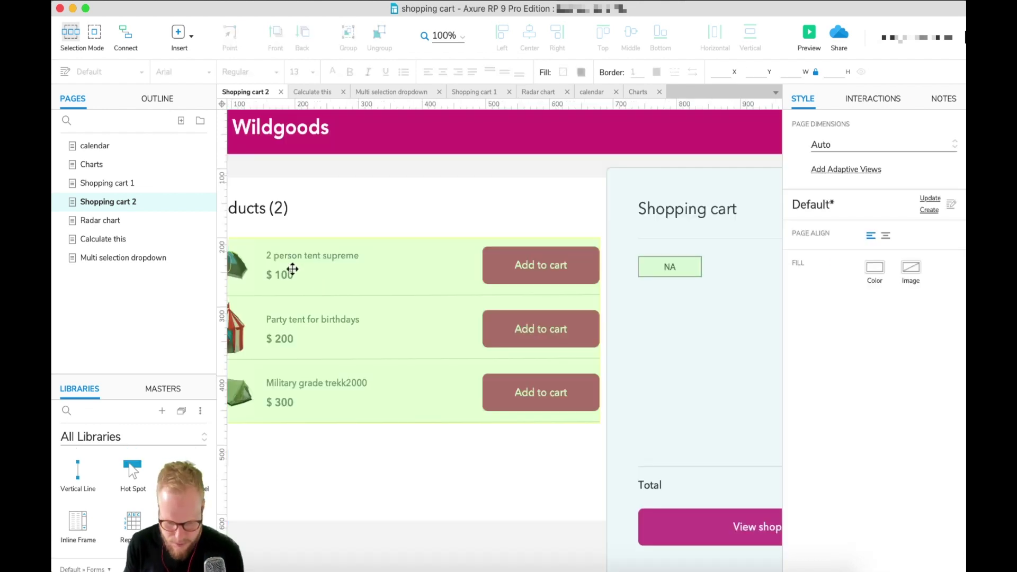
double_click(292, 271)
click(286, 270)
shift+click(286, 256)
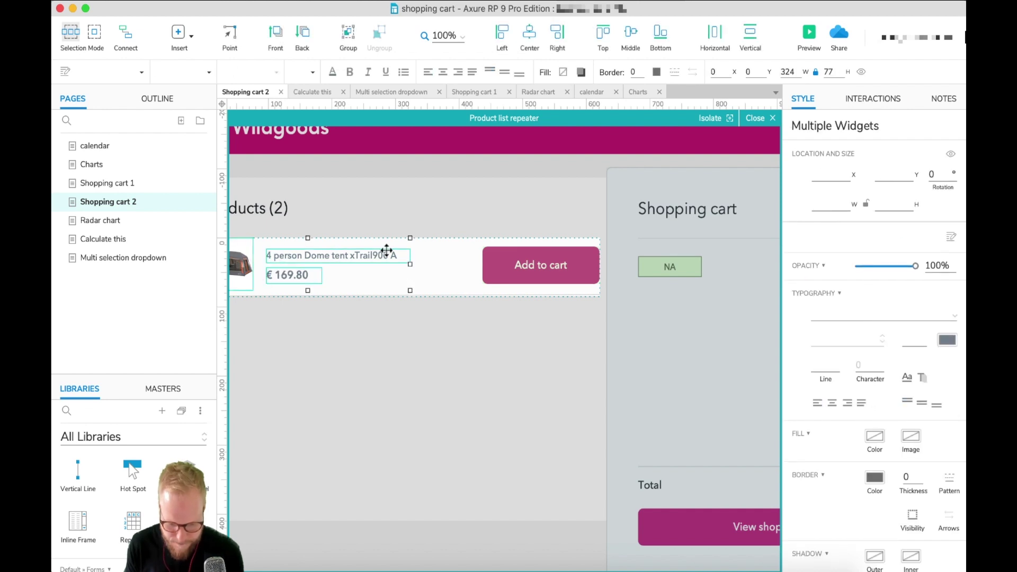
click(693, 268)
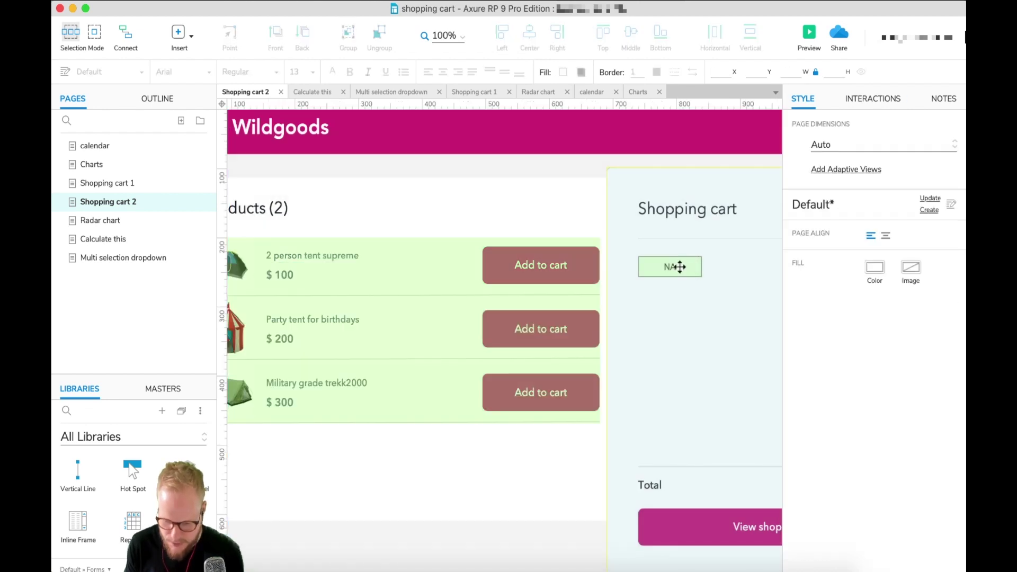
- Replace the NA rectangle inside the cart modal's repeater with the copied thumbnail, name and price widgets
double_click(677, 266)
double_click(680, 266)
click(681, 266)
key(Delete)
key(super+v)
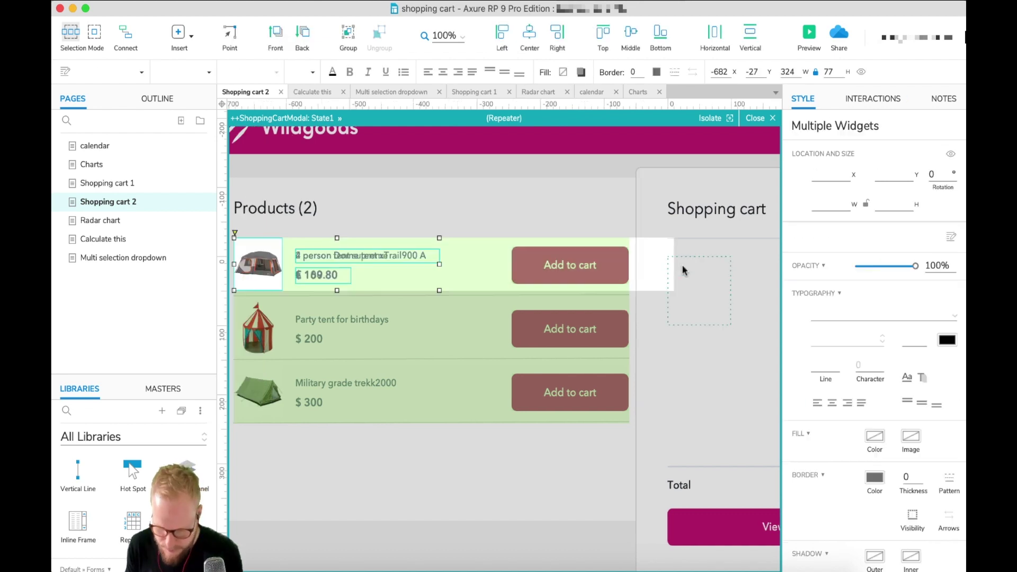
- Move the pasted thumbnail, name and price together to X 0, Y 0 of the cart repeater item
drag(266, 256, 700, 275)
scroll(641, 277, right, 4)
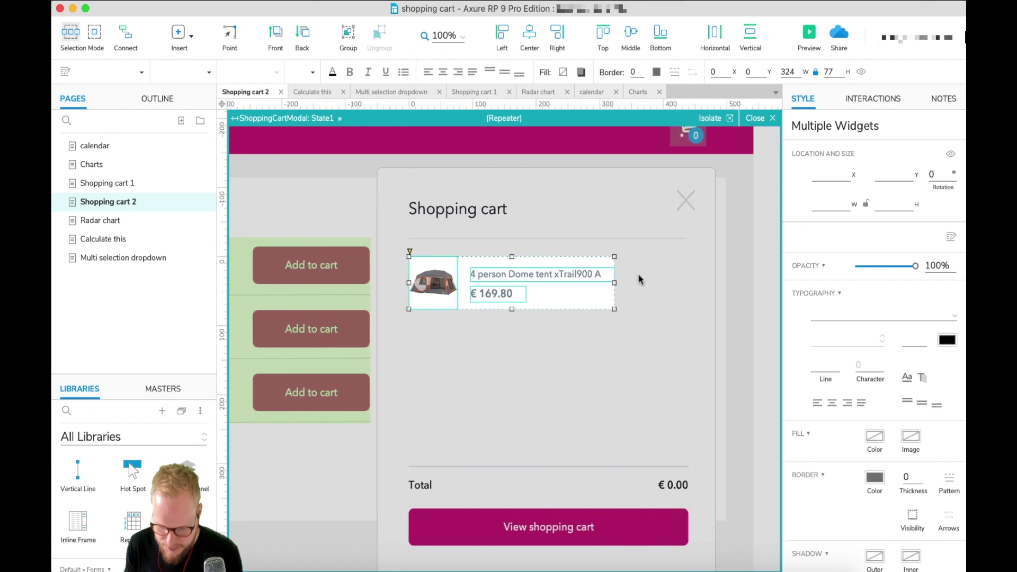
drag(613, 283, 693, 285)
key(ctrl+z)
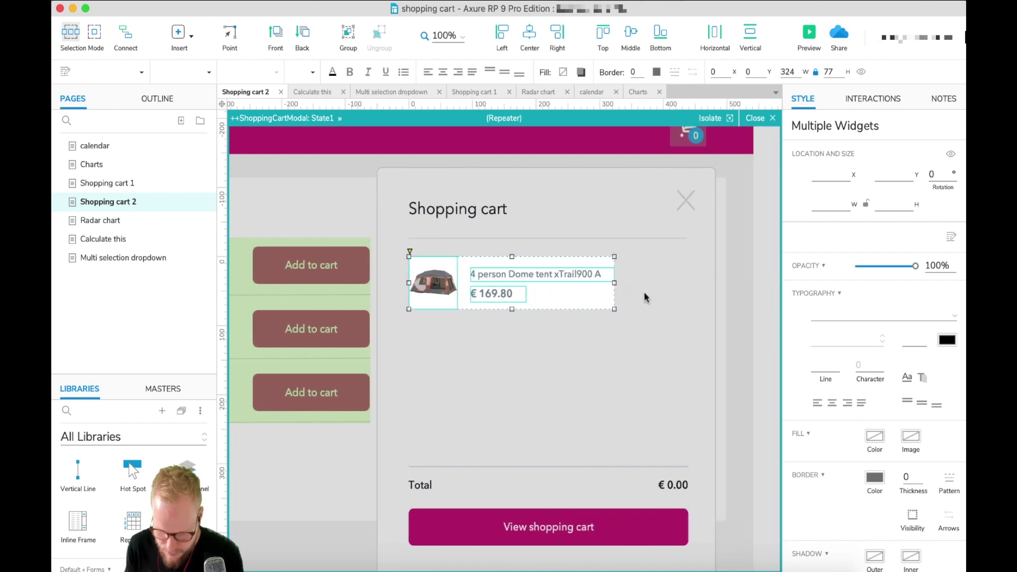
- Shrink the tent thumbnail in the cart repeater item to a small icon
click(590, 291)
click(482, 276)
click(436, 281)
drag(458, 304, 430, 282)
- Line up the cart item's name and price in one row, right-align the price text at X 350, Y 7, and show the repeater's data
click(507, 274)
drag(506, 275, 650, 271)
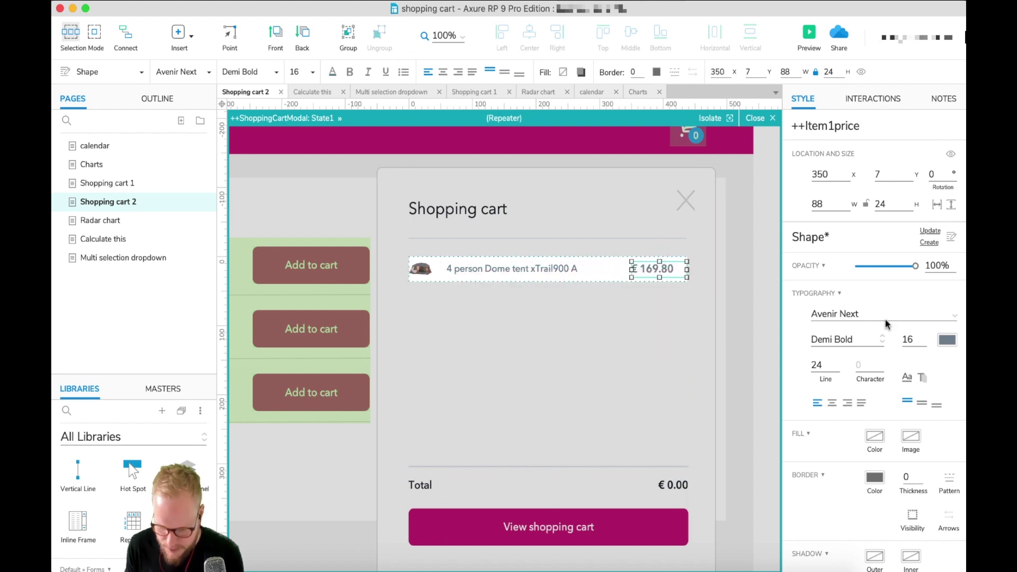
click(848, 403)
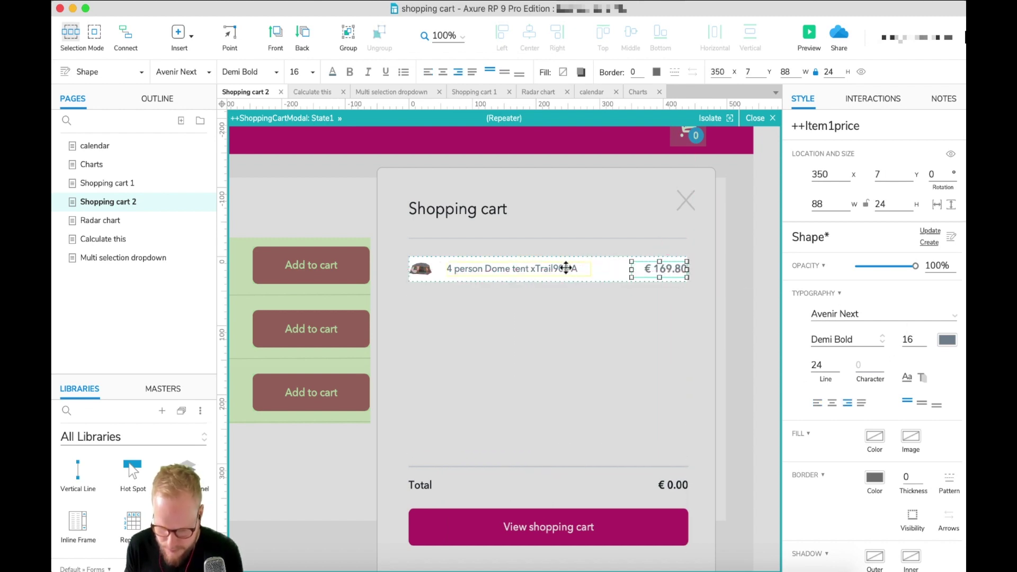
click(567, 318)
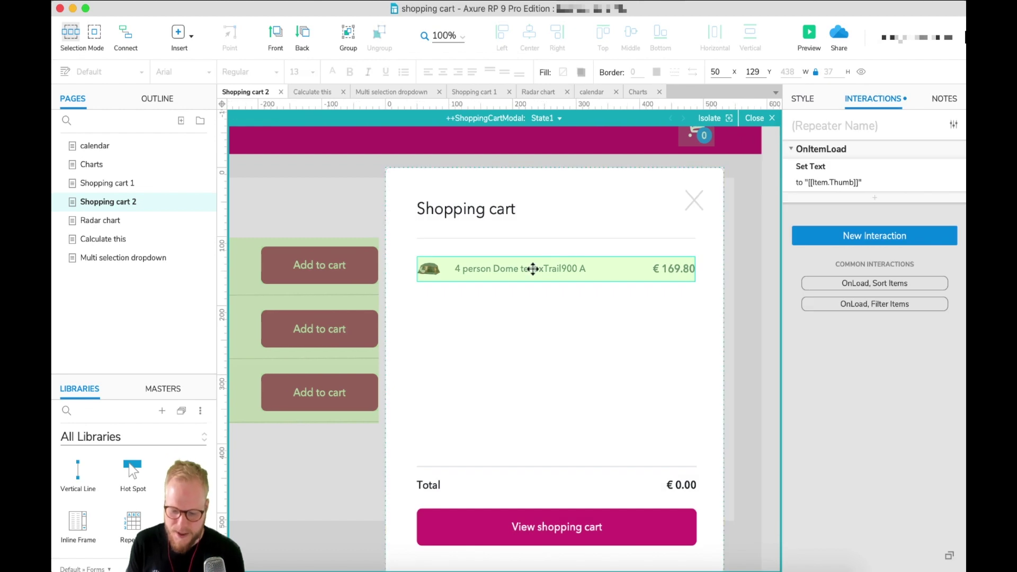
click(809, 101)
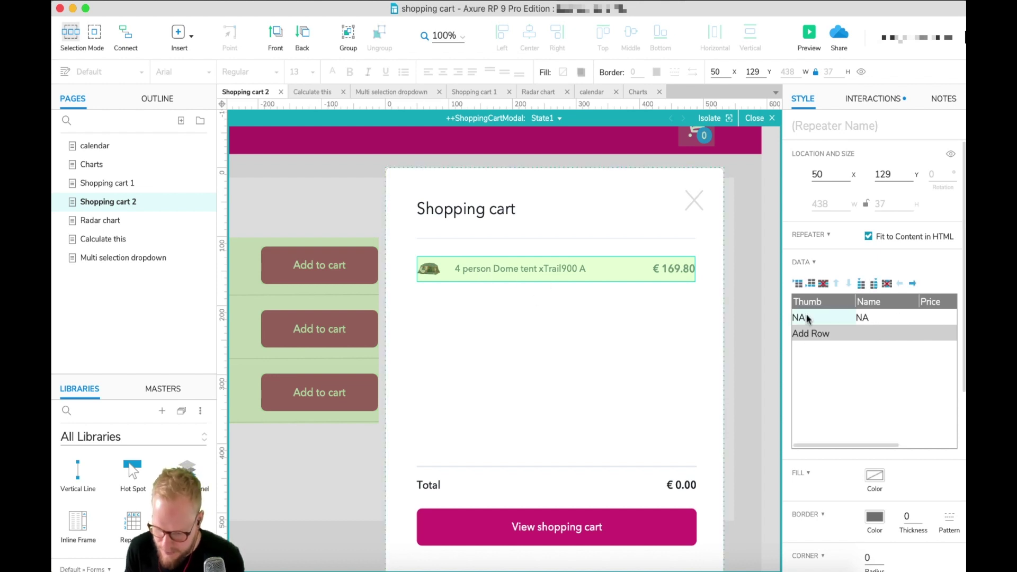
click(466, 563)
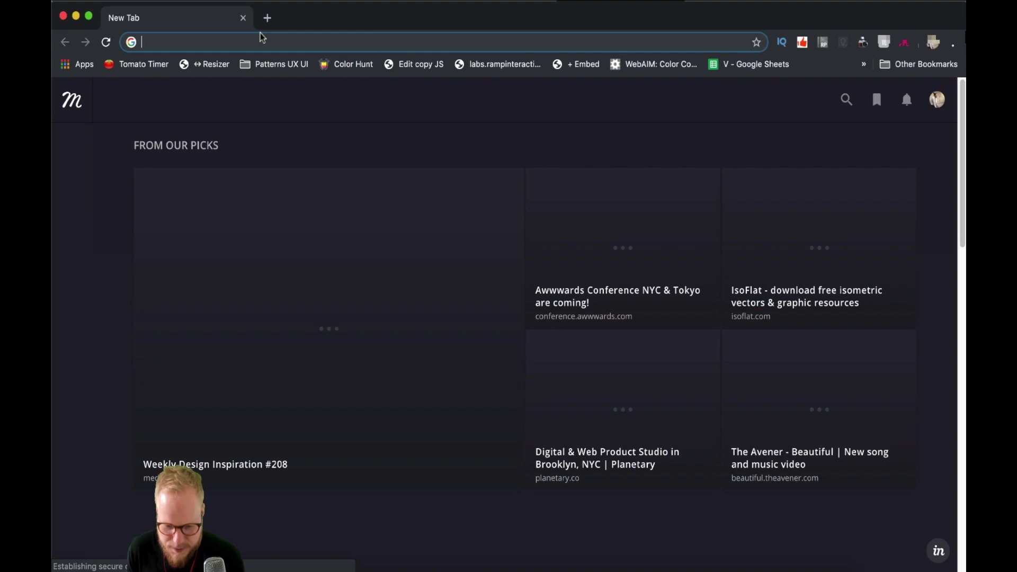
key(super+Tab)
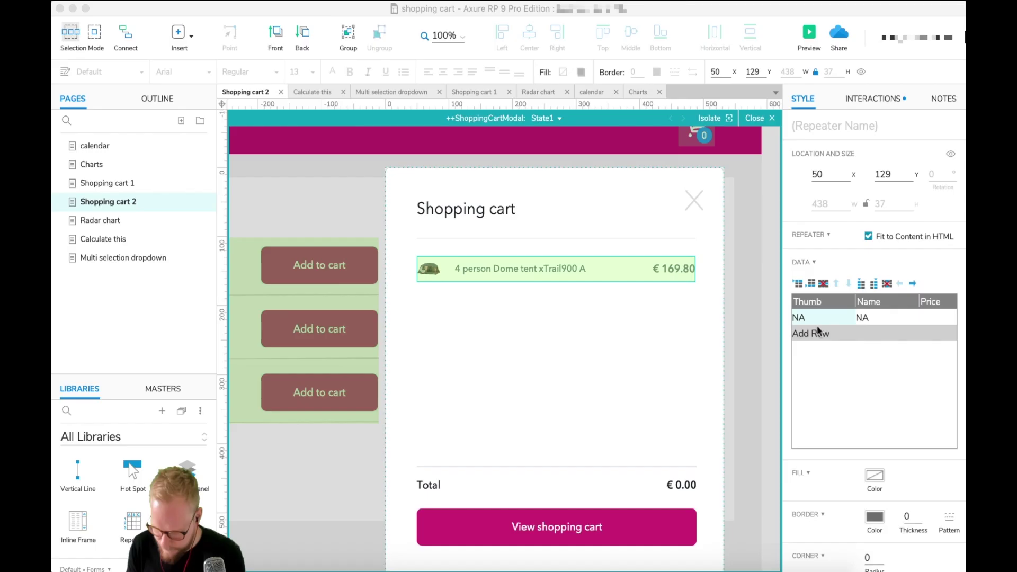
double_click(801, 317)
right_click(805, 316)
key(Escape)
right_click(817, 313)
key(Escape)
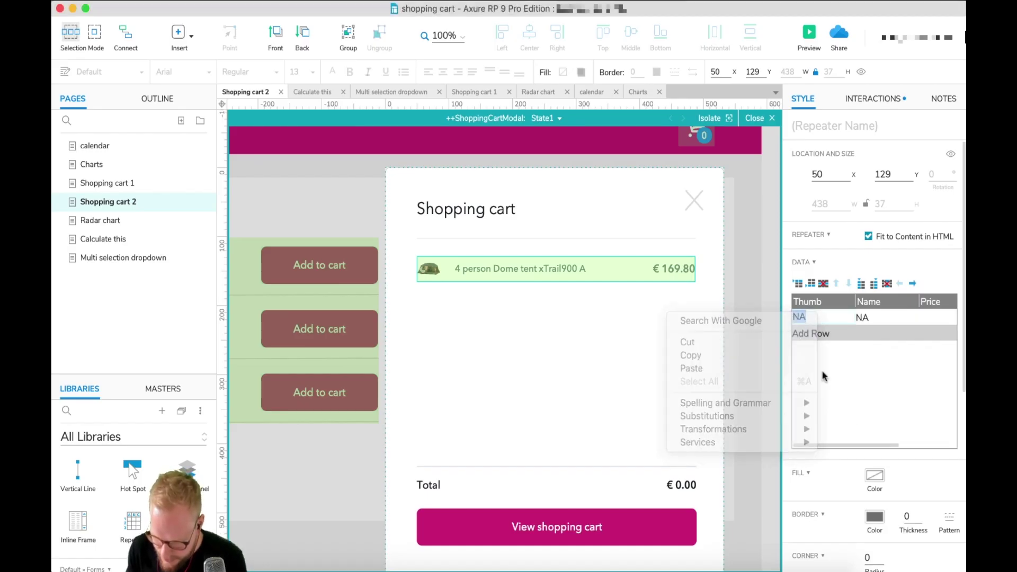
- Import the image Graytent.png into the Thumb cell of the cart repeater's row
right_click(818, 318)
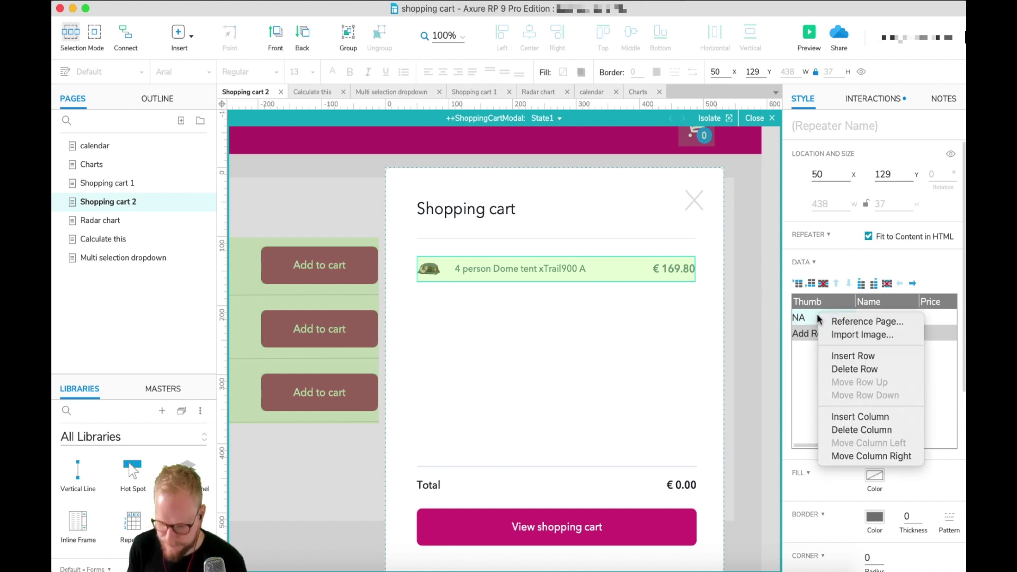
click(864, 335)
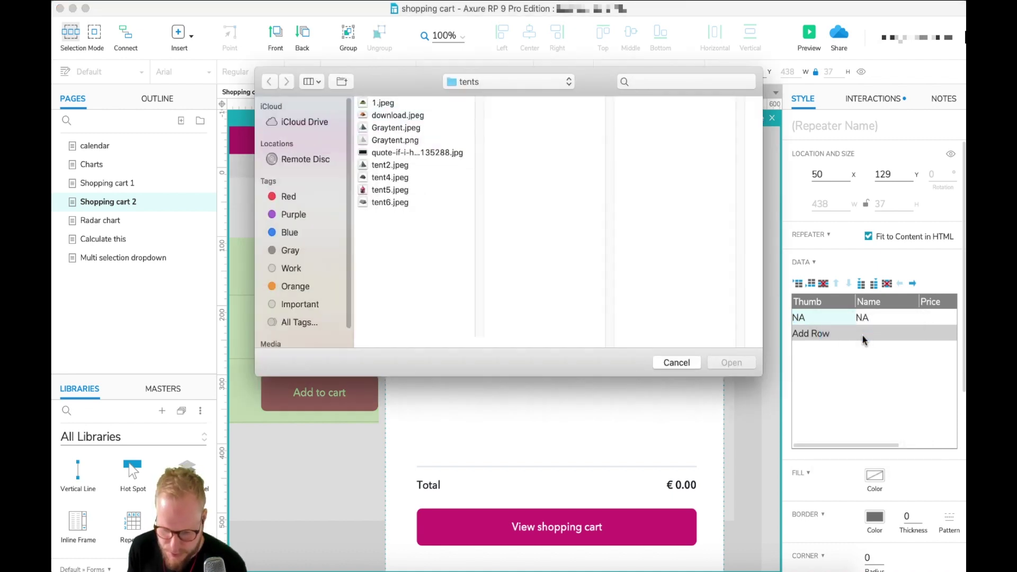
click(387, 140)
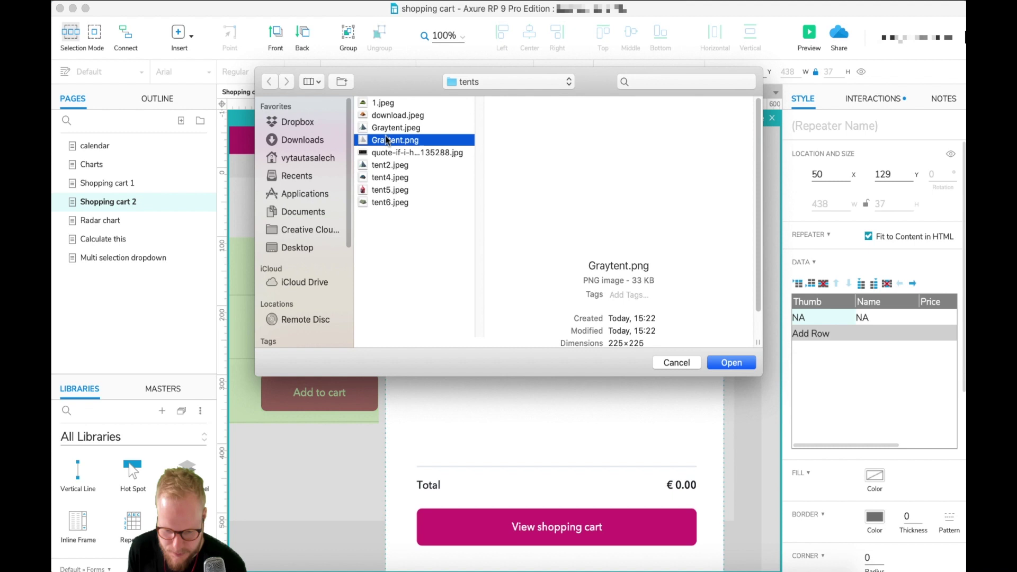
click(732, 363)
click(731, 363)
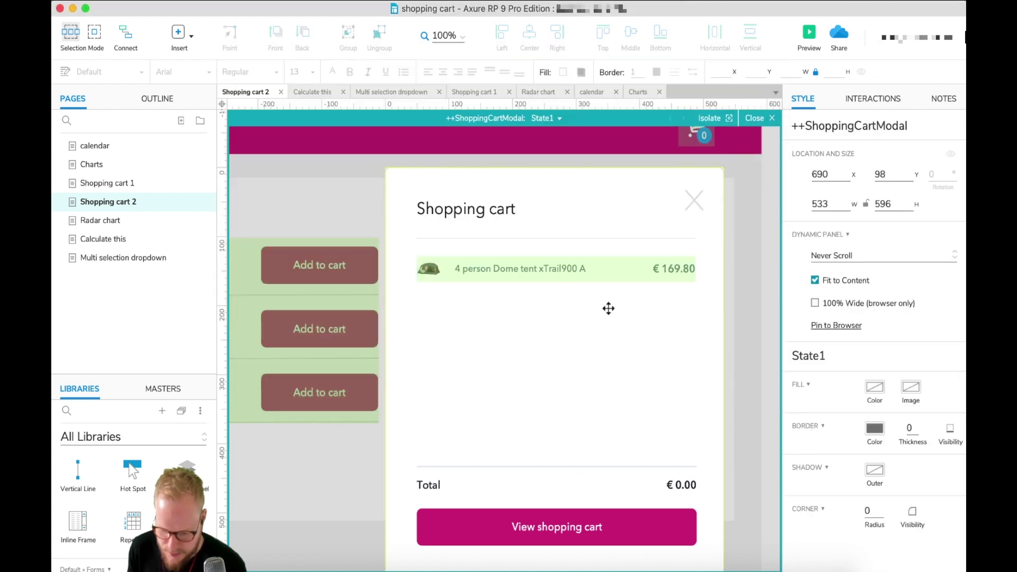
- Set the Name cell of the cart repeater's row to "Select a product"
click(643, 268)
click(877, 321)
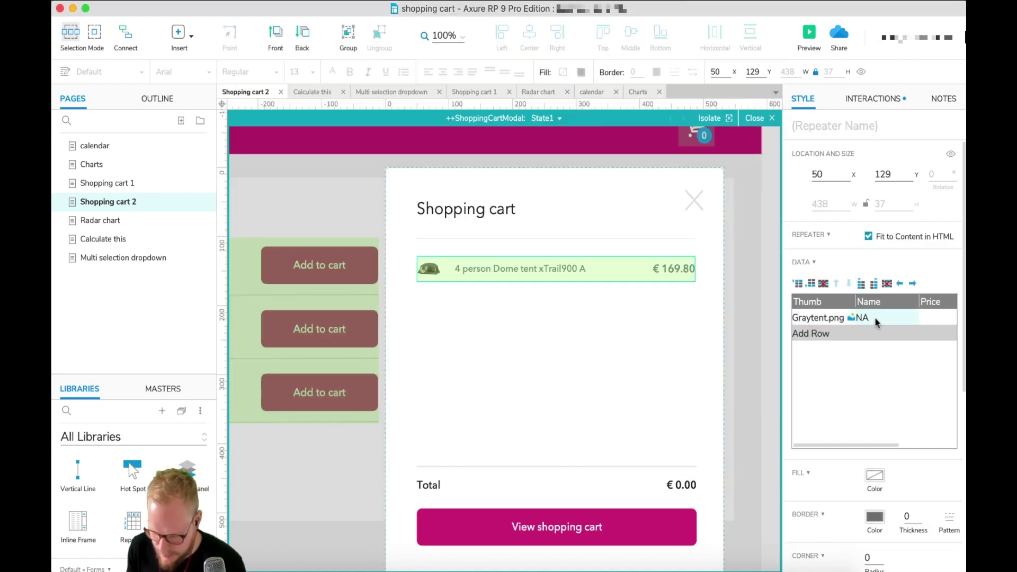
click(876, 319)
text(Select a product)
click(931, 318)
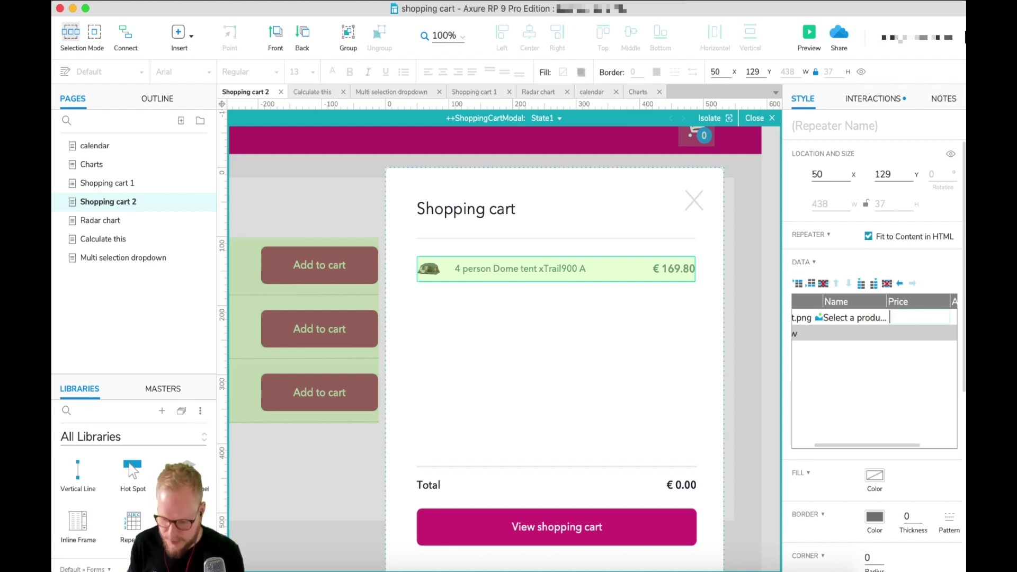
key(Escape)
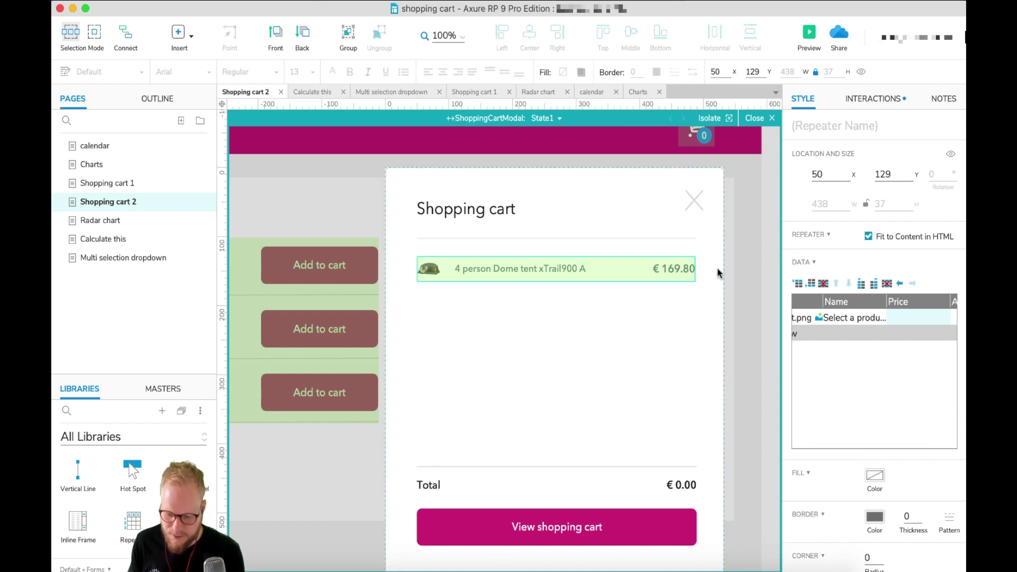
scroll(848, 424, left, 2)
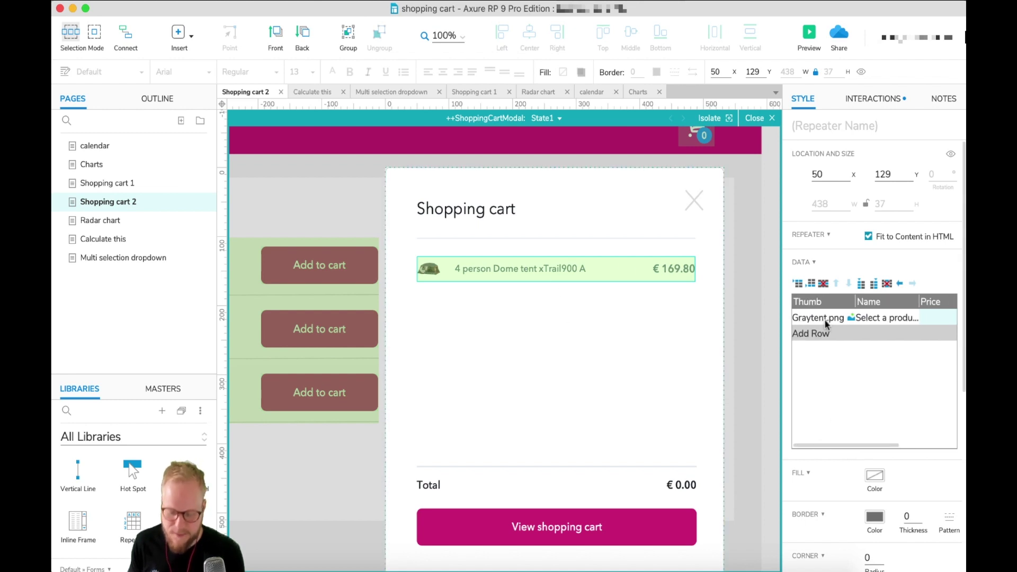
- Retarget the Set Text action in the cart repeater's OnItemLoad event to ++Item1Name inside ++ShoppingCartModal
click(872, 99)
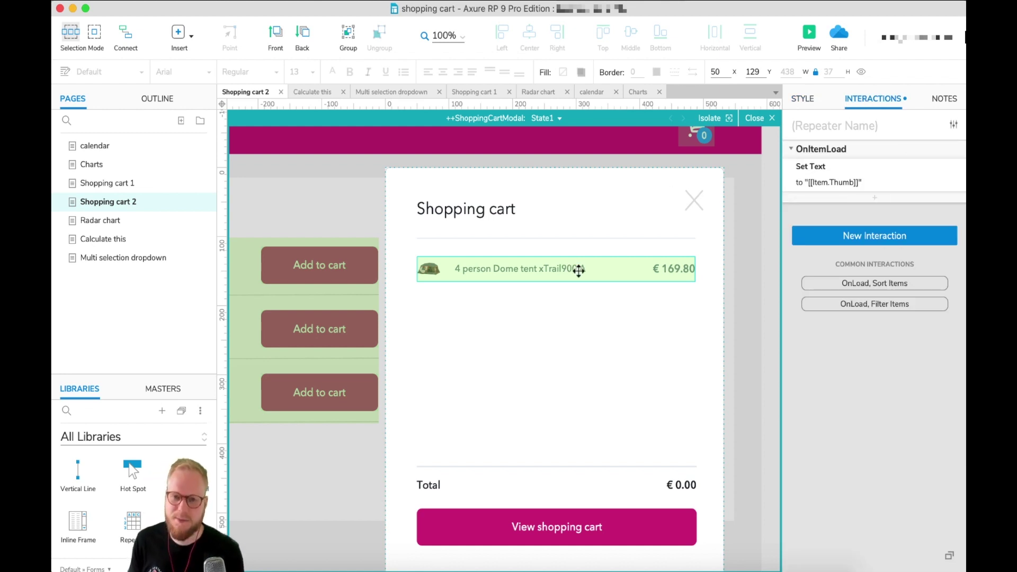
click(844, 183)
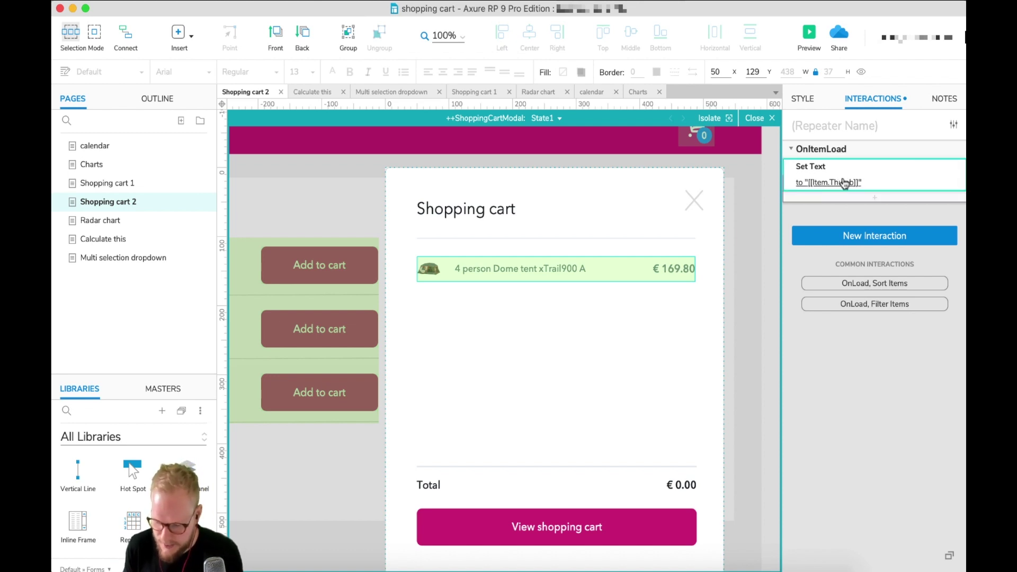
click(847, 184)
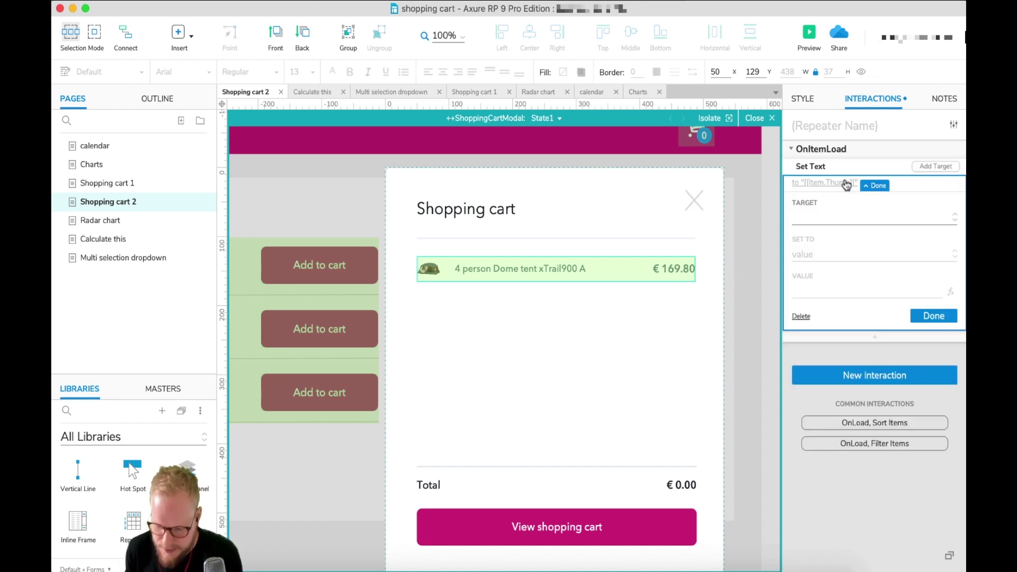
click(868, 220)
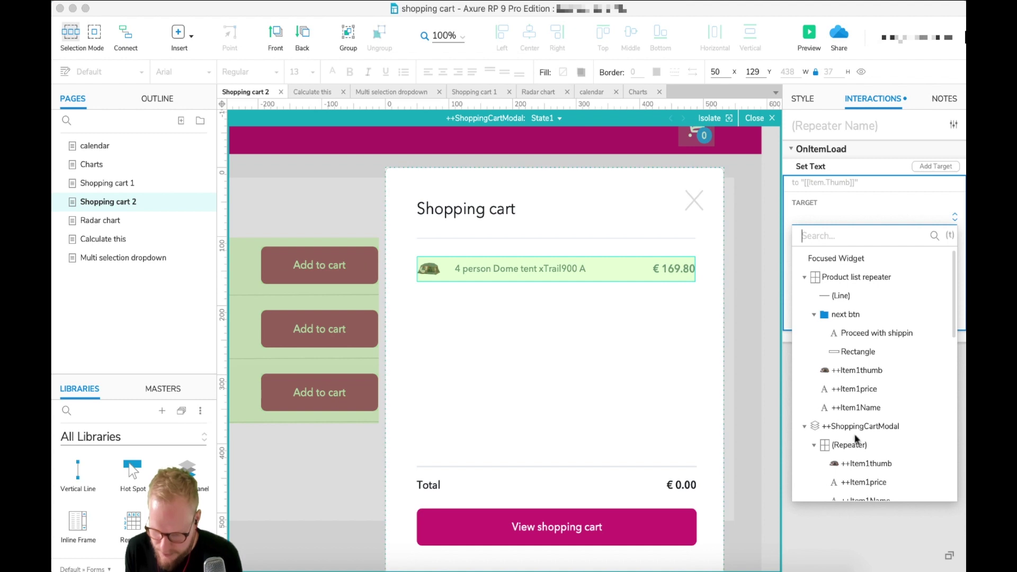
scroll(869, 443, down, 2)
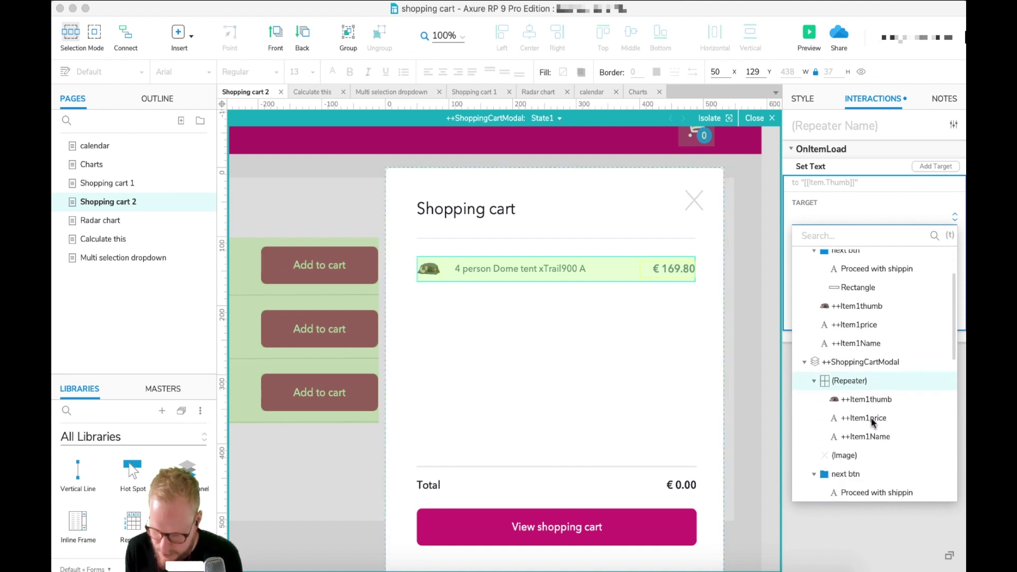
scroll(871, 422, down, 2)
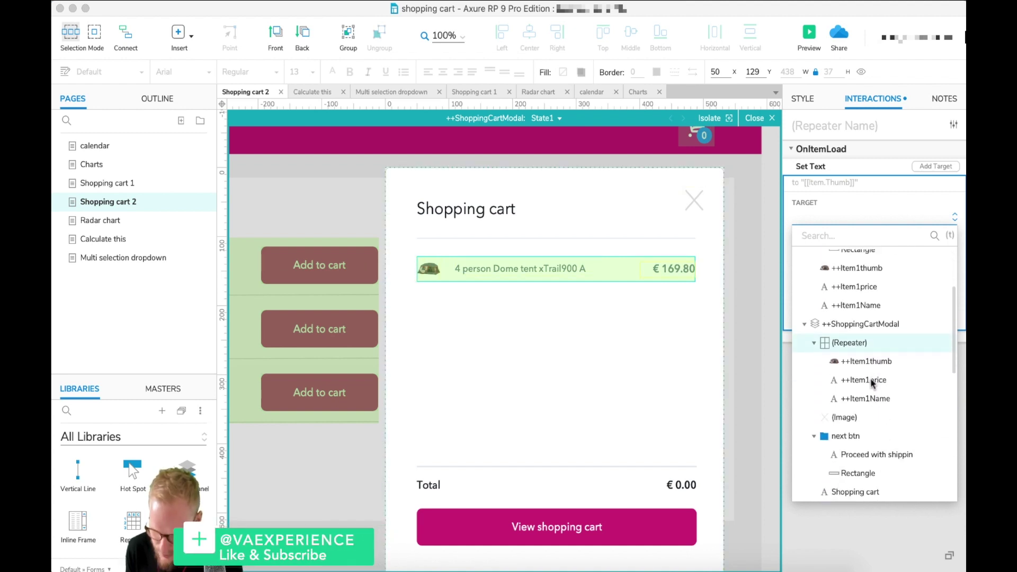
click(874, 400)
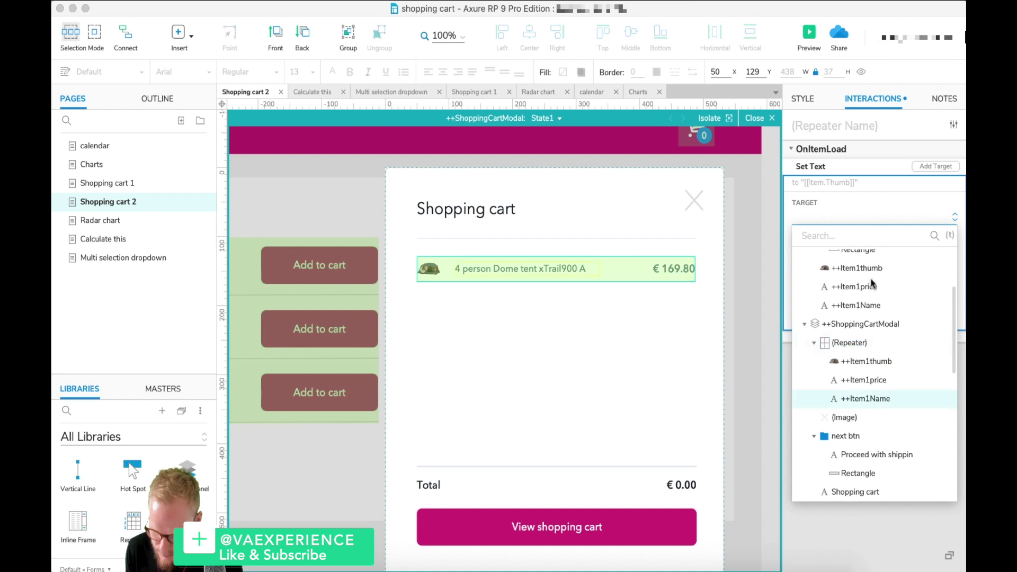
- Set the value of the ++Item1Name Set Text action to [[Item.Name]]
click(951, 301)
key(Right)
drag(460, 240, 314, 234)
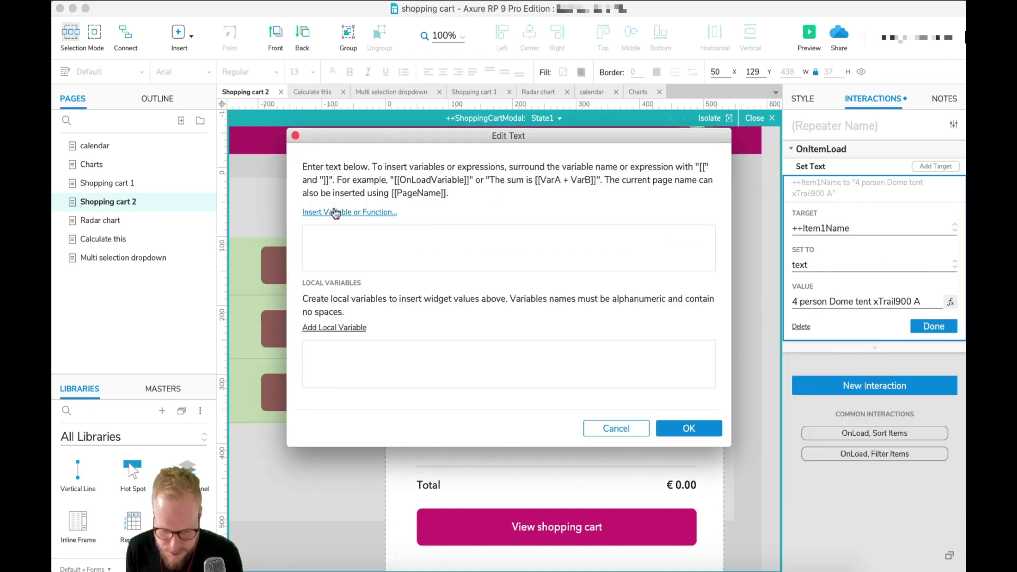
click(337, 212)
scroll(347, 406, down, 5)
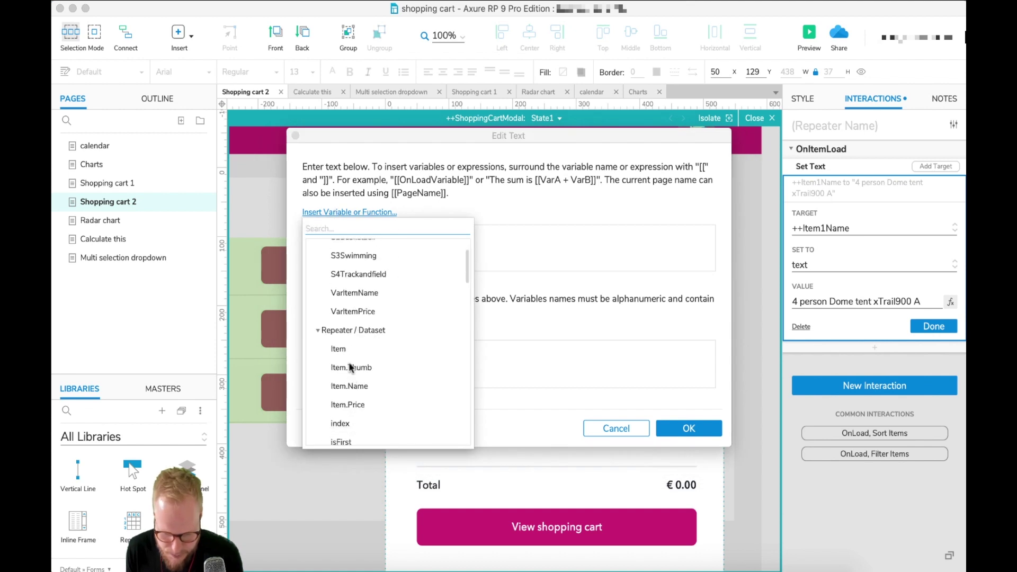
click(355, 388)
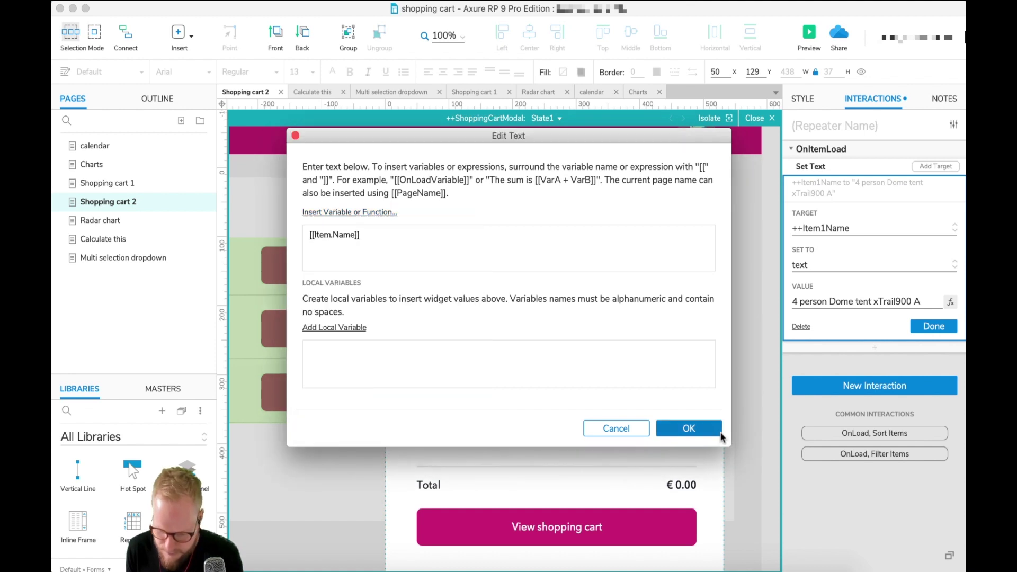
click(689, 428)
click(944, 319)
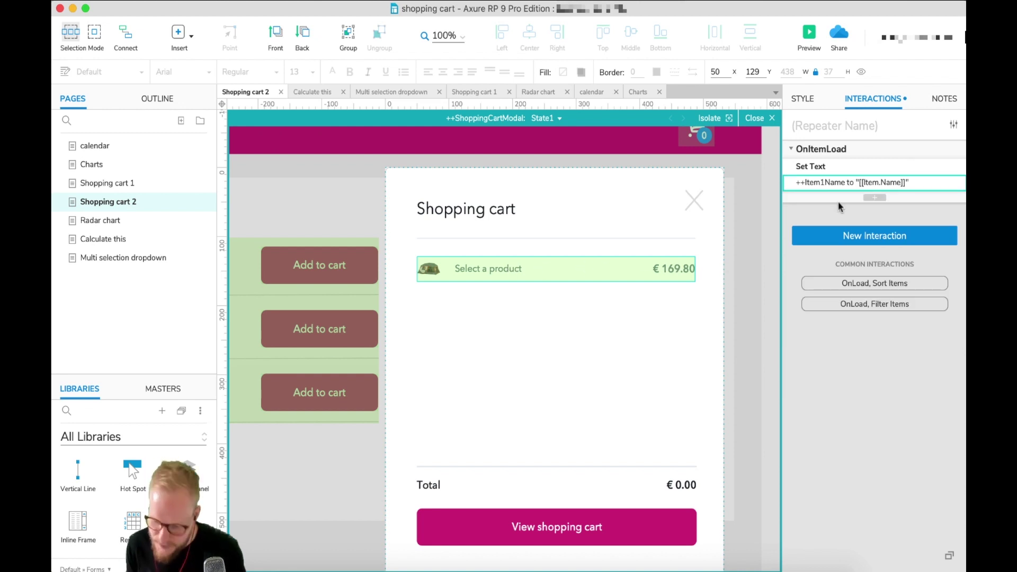
- Add a Set Image action to the cart repeater's OnItemLoad event, targeting ++Item1thumb inside ++ShoppingCartModal
click(874, 198)
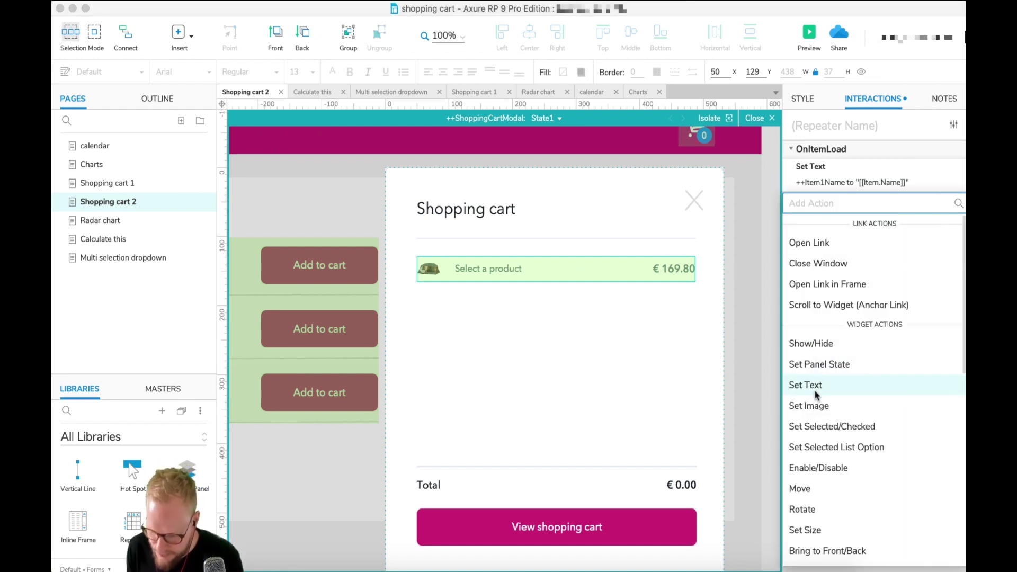
click(811, 405)
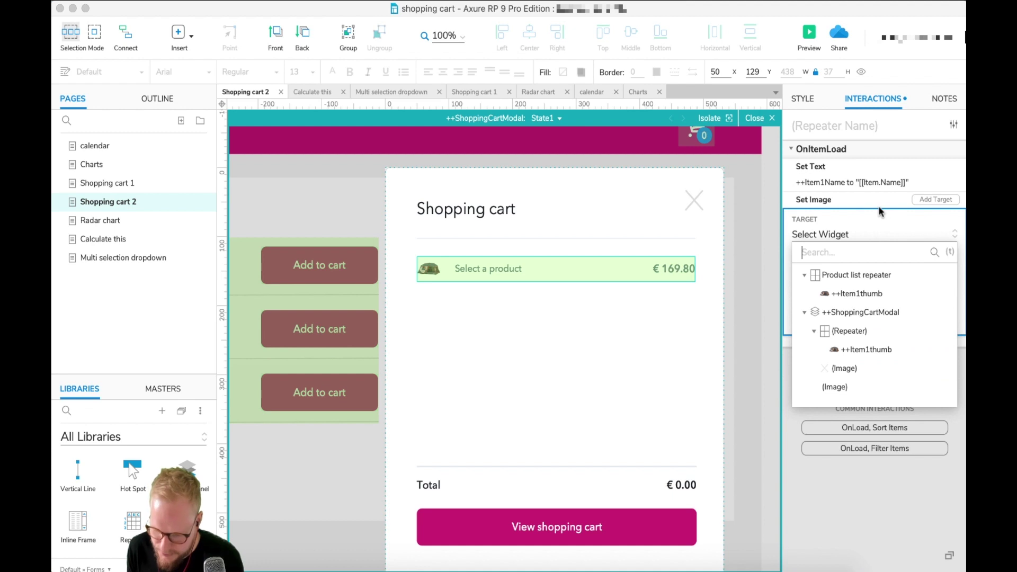
click(870, 350)
- Set the default image of the ++Item1thumb Set Image action to the value [[Item.Thumb]]
click(830, 292)
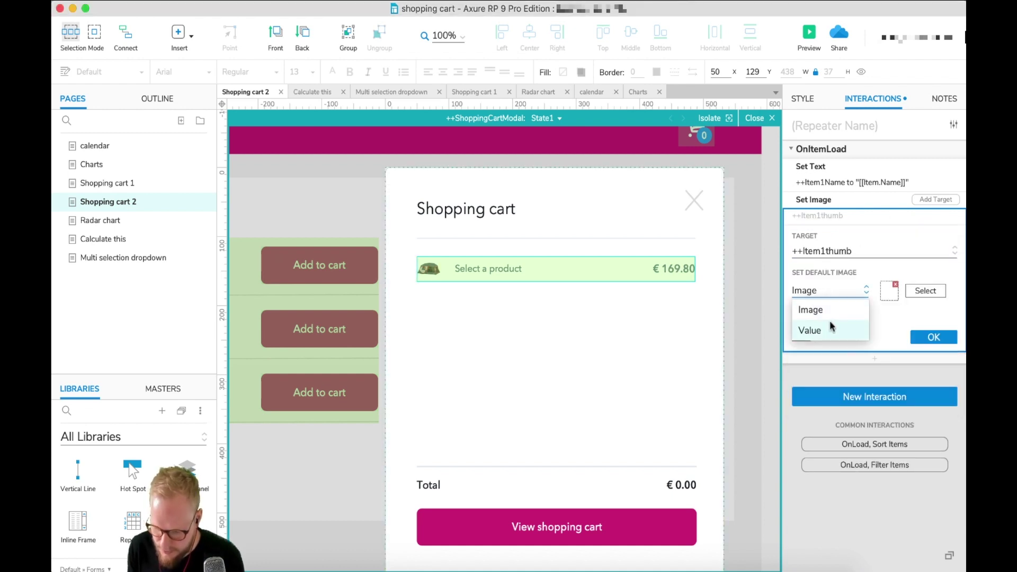
click(811, 330)
click(954, 289)
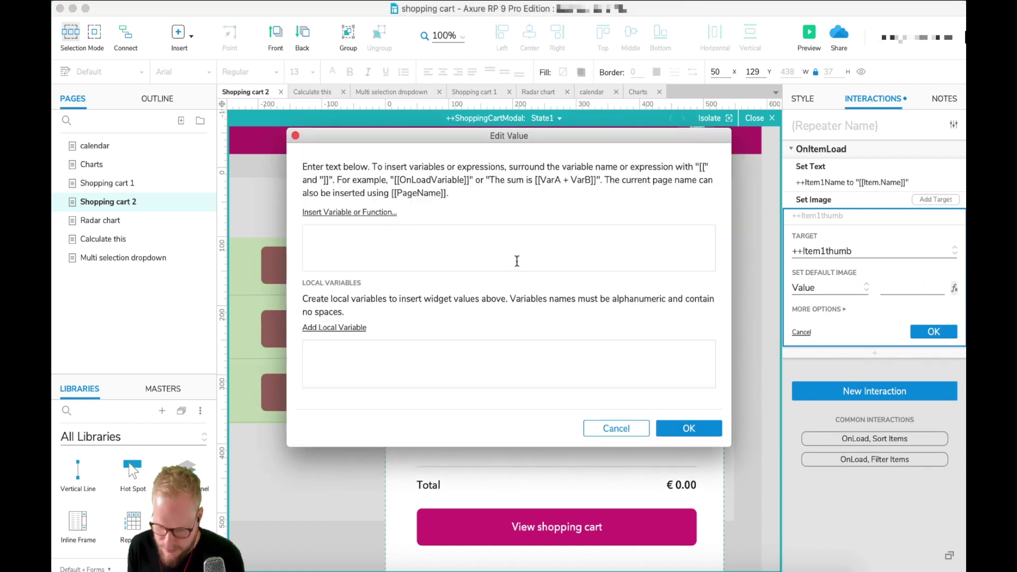
click(351, 213)
scroll(364, 392, down, 5)
scroll(364, 397, down, 1)
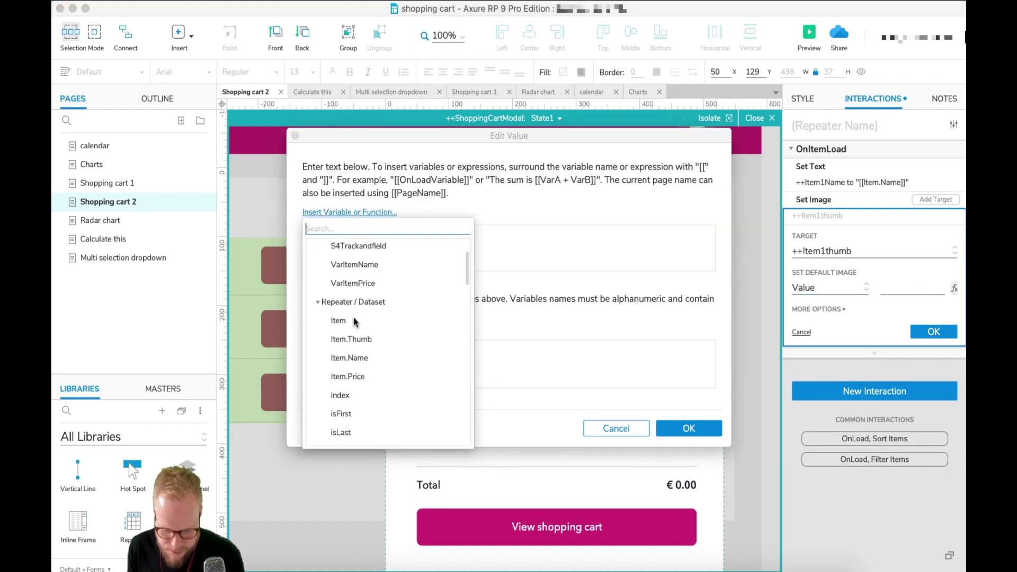
click(353, 340)
click(689, 428)
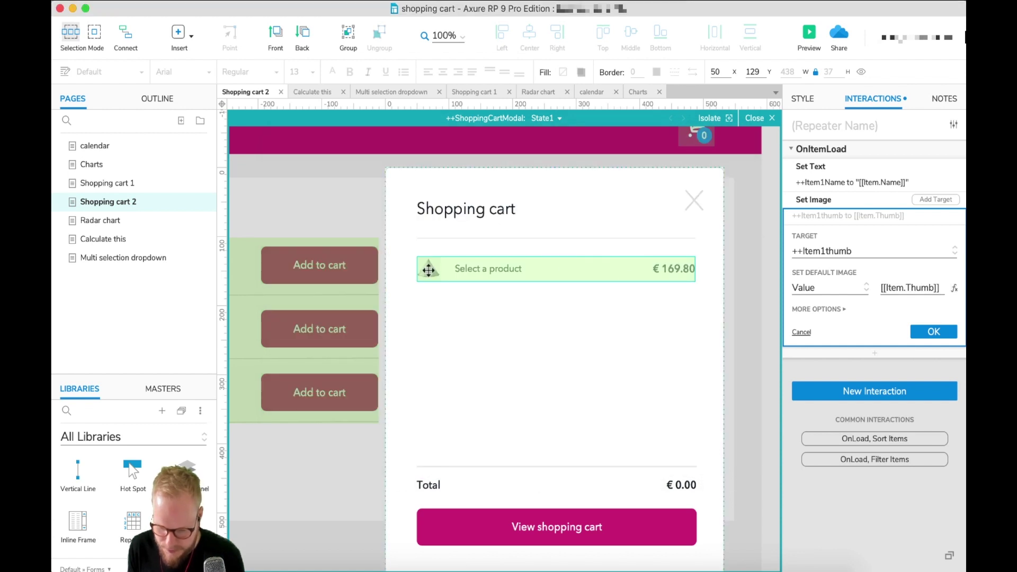
click(931, 330)
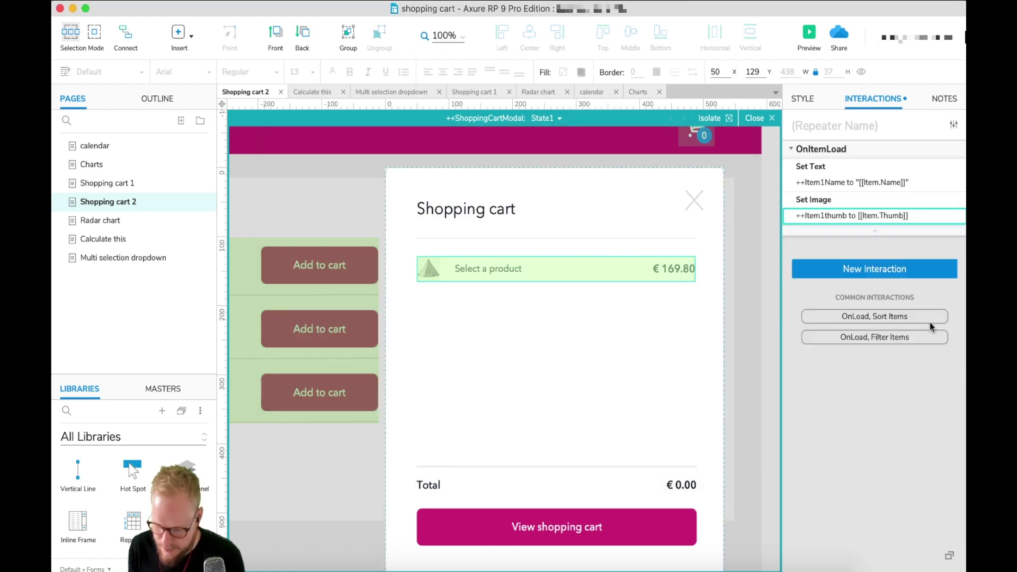
- Add another Set Text action to the cart repeater's OnItemLoad event, targeting ++Item1price inside ++ShoppingCartModal
click(877, 230)
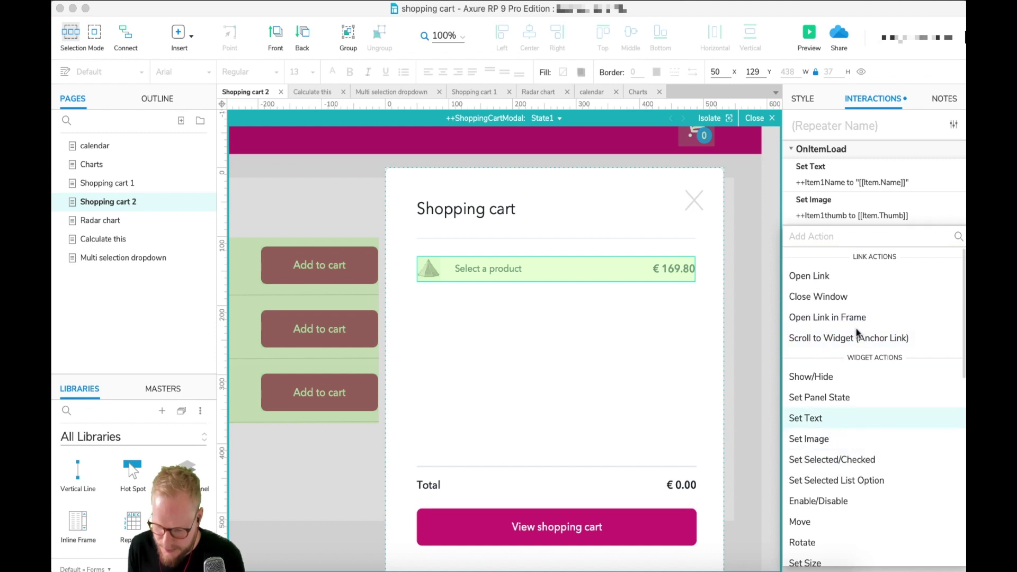
click(811, 418)
scroll(864, 466, down, 1)
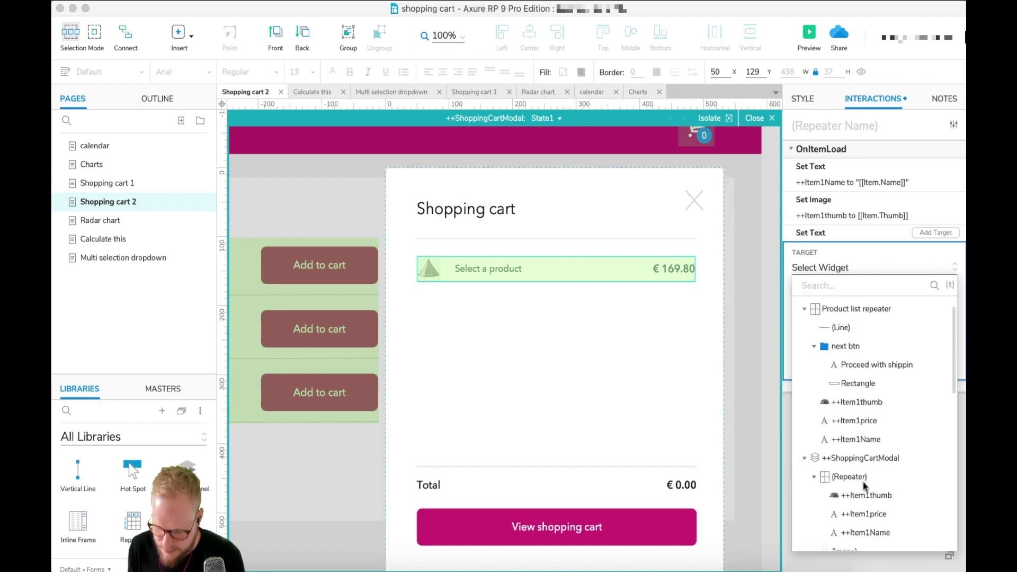
click(869, 502)
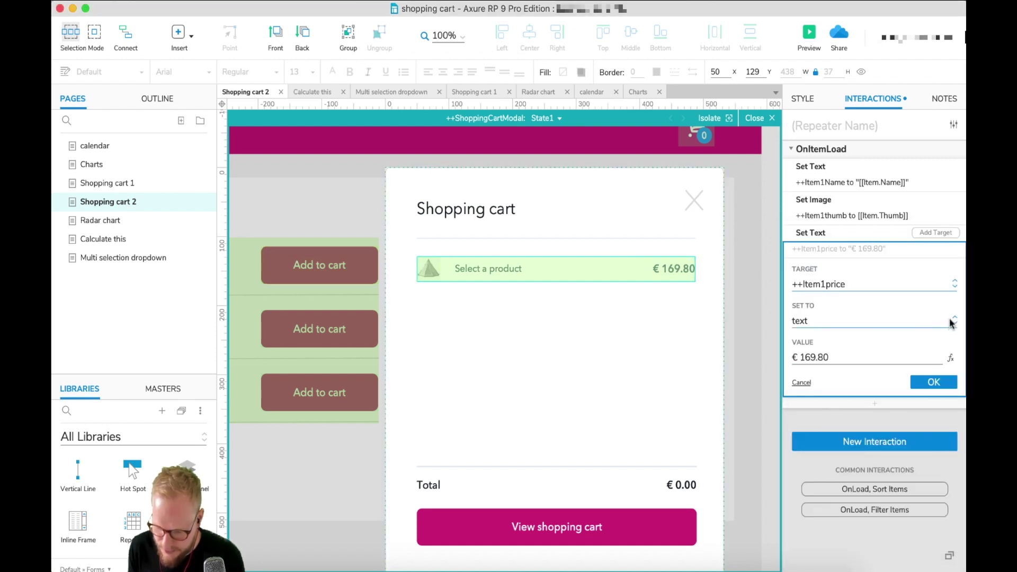
- Replace the value of the ++Item1price Set Text action with [[Item.Price]]
click(951, 358)
triple_click(356, 229)
key(BackSpace)
click(350, 212)
scroll(379, 328, down, 3)
scroll(379, 359, down, 1)
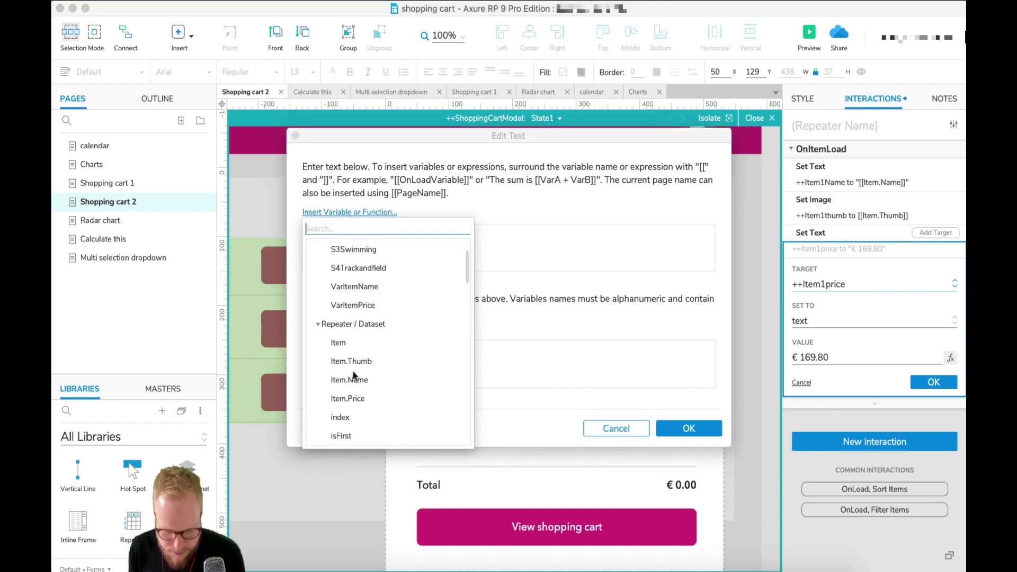
click(350, 399)
click(683, 428)
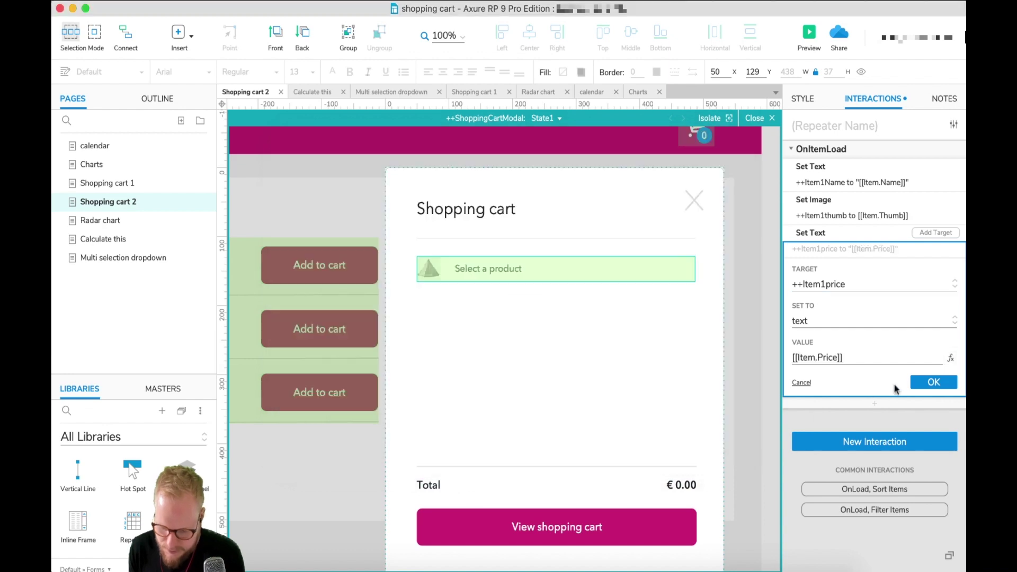
click(934, 383)
click(710, 275)
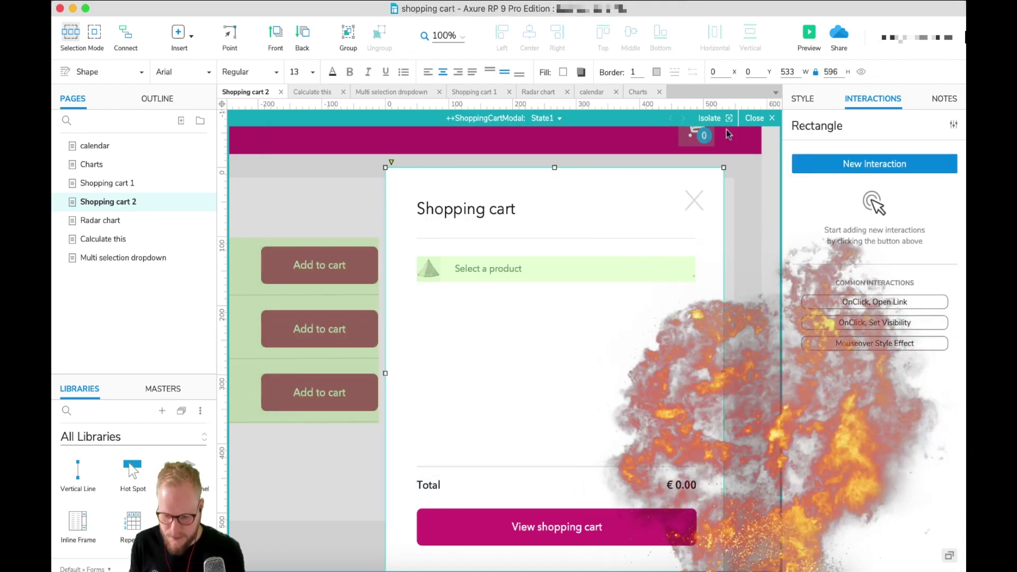
- Preview the page in the browser, test closing and reopening the shopping cart modal, and return to Axure RP
click(810, 36)
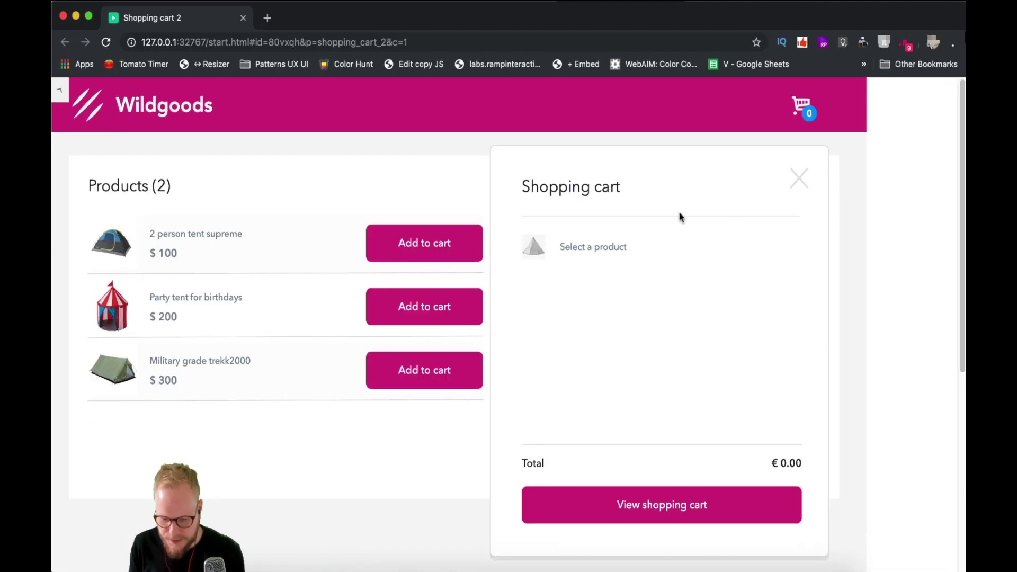
click(805, 177)
click(805, 107)
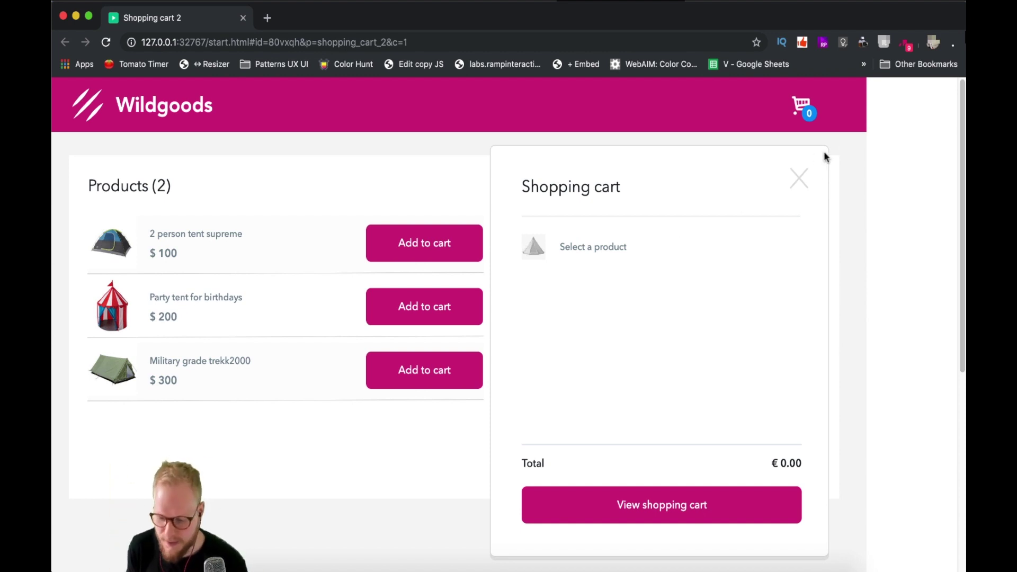
click(796, 180)
key(super+Tab)
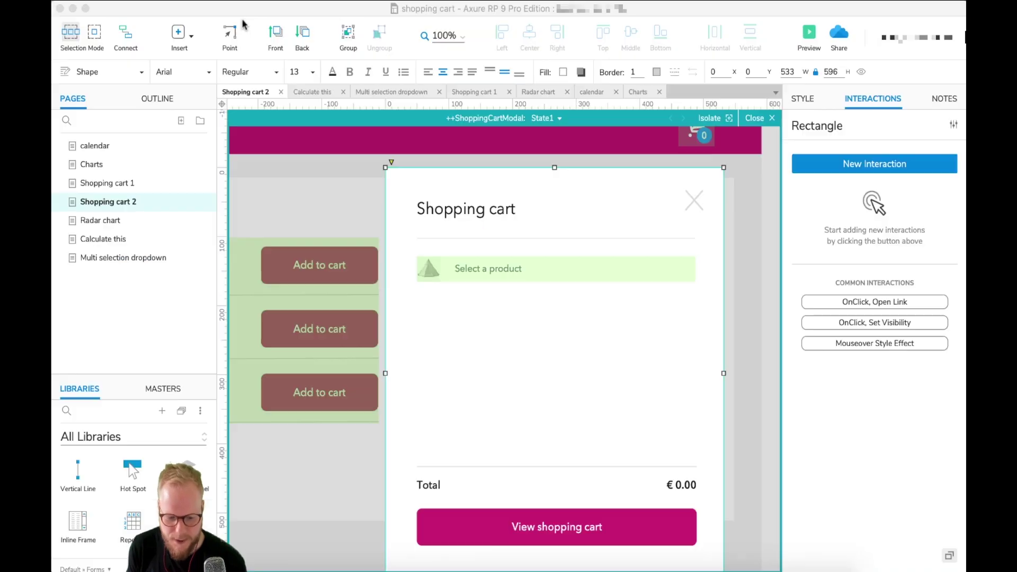
- Name the repeater inside ++ShoppingCartModal "Shopping Cart Repeater" and leave the modal's editing mode
scroll(666, 218, left, 10)
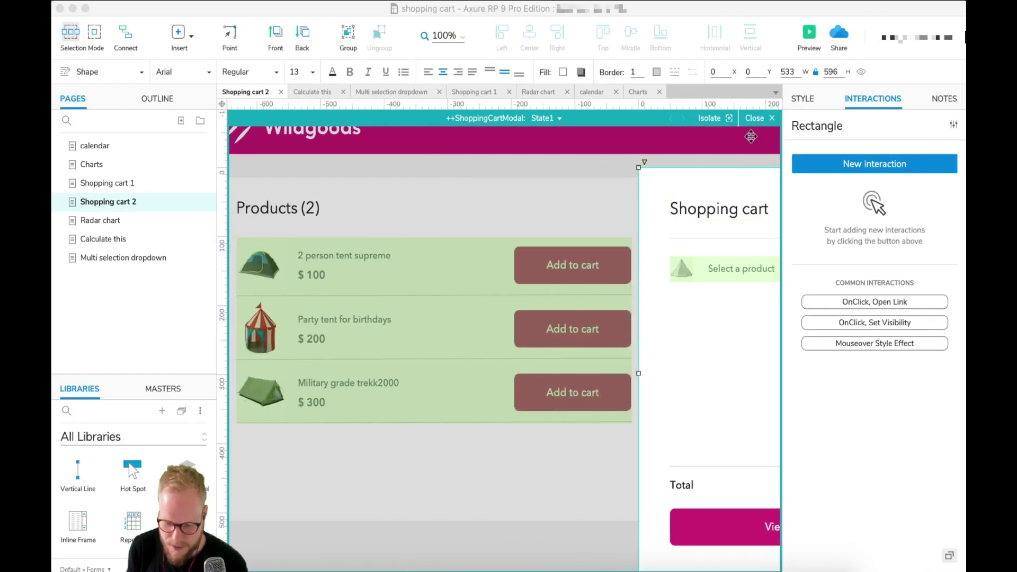
click(773, 120)
click(720, 268)
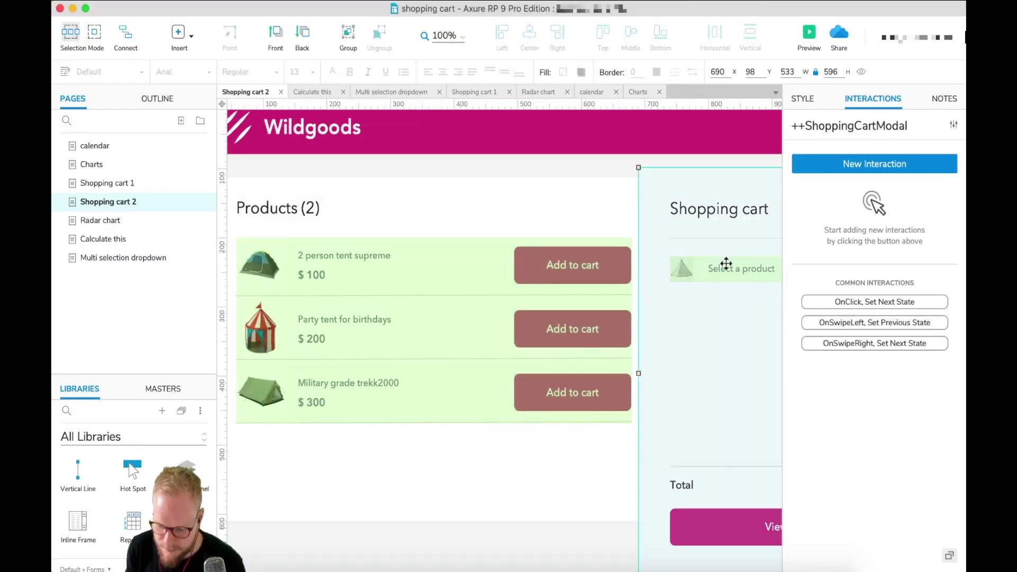
double_click(720, 268)
click(686, 265)
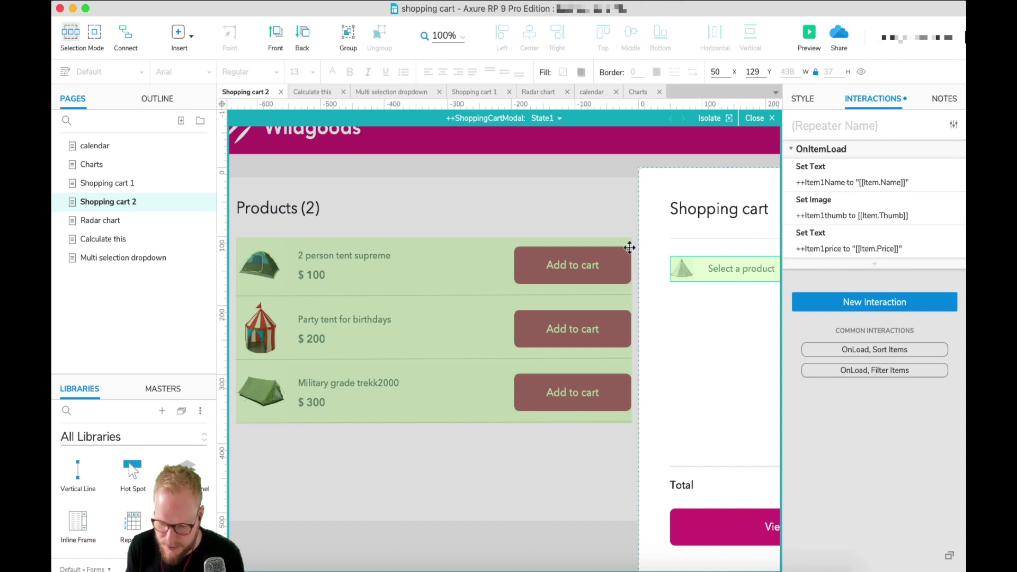
scroll(628, 247, right, 10)
click(830, 126)
text(Shoppint Cart Repeater)
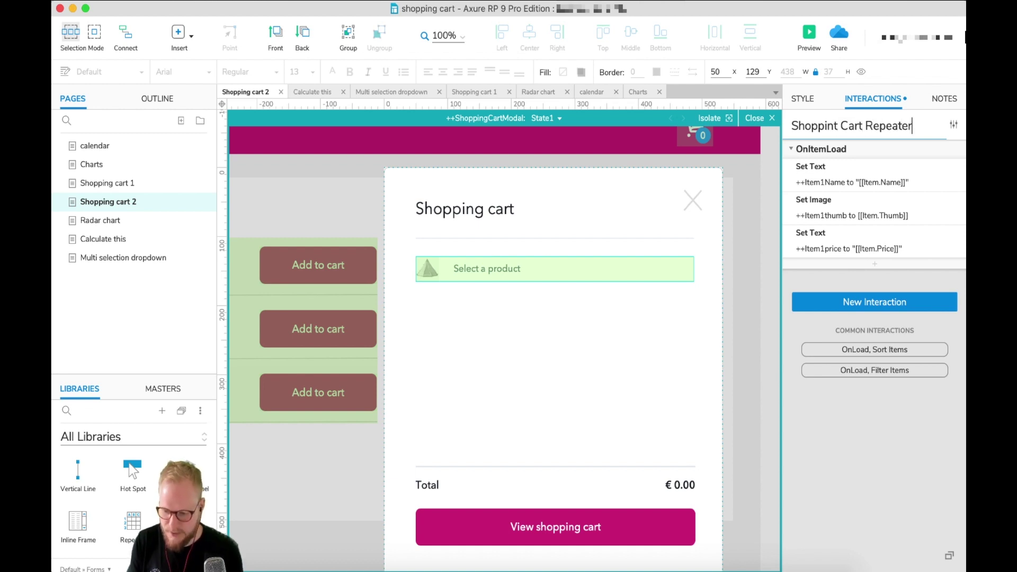
key(Escape)
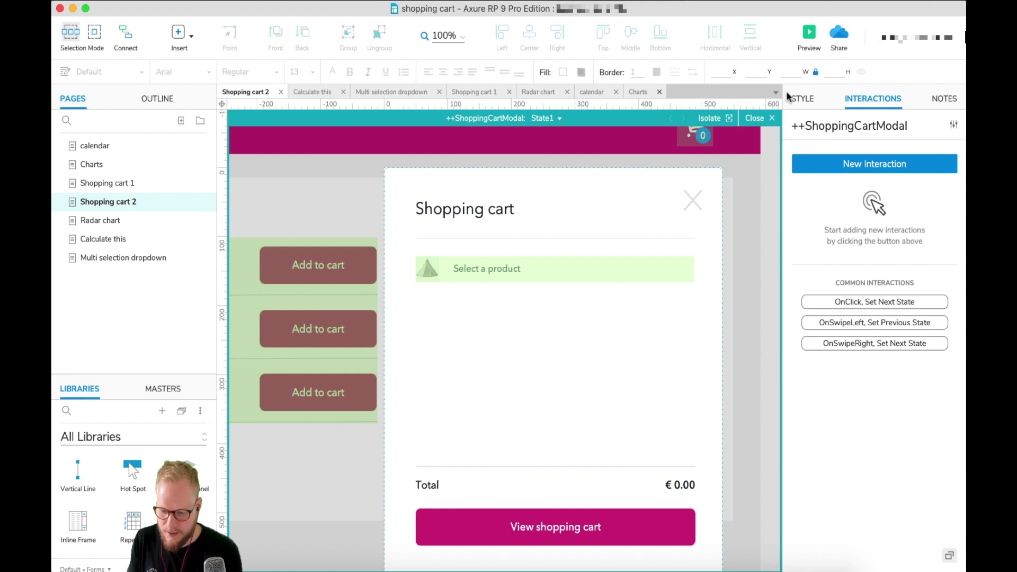
click(771, 119)
double_click(520, 243)
click(610, 264)
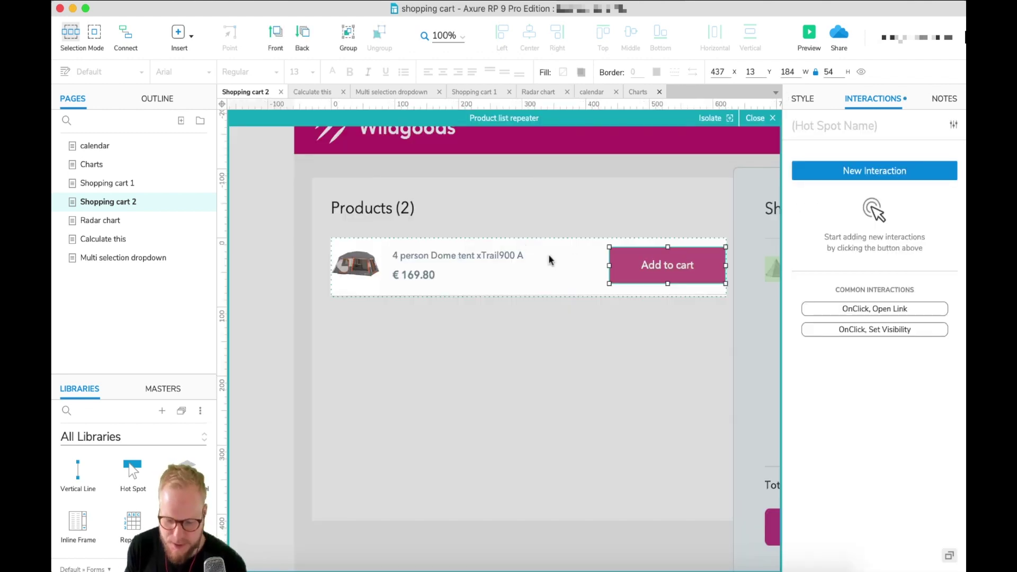
click(555, 310)
click(562, 266)
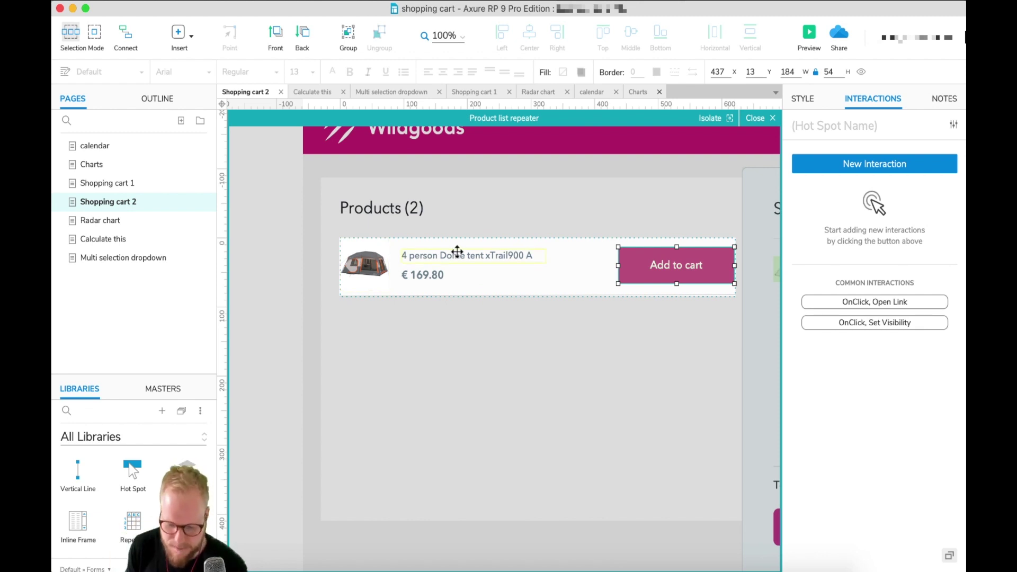
click(758, 118)
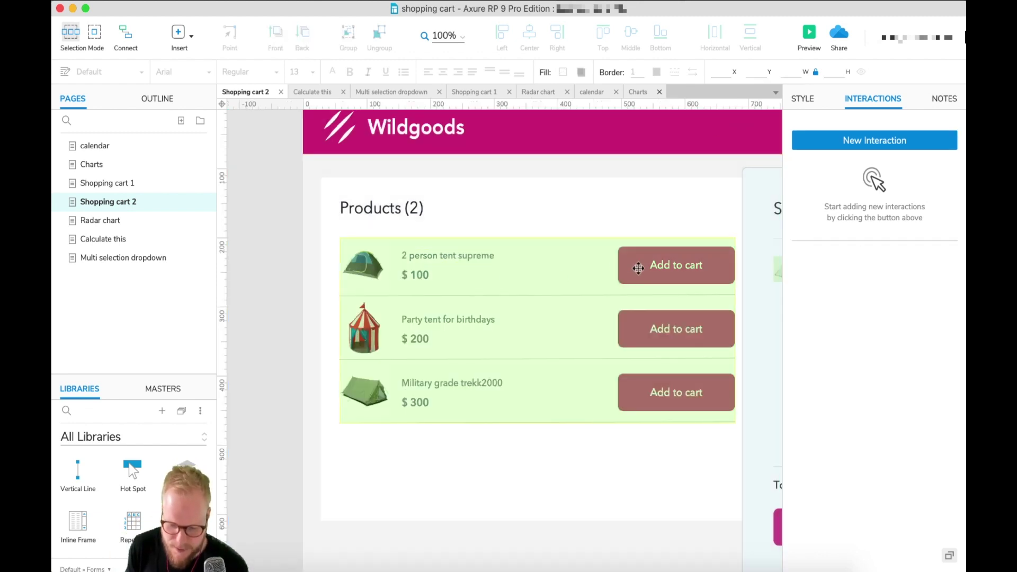
- Add an OnClick event to the hot spot covering the Add to cart button in the product list repeater
double_click(668, 257)
click(718, 266)
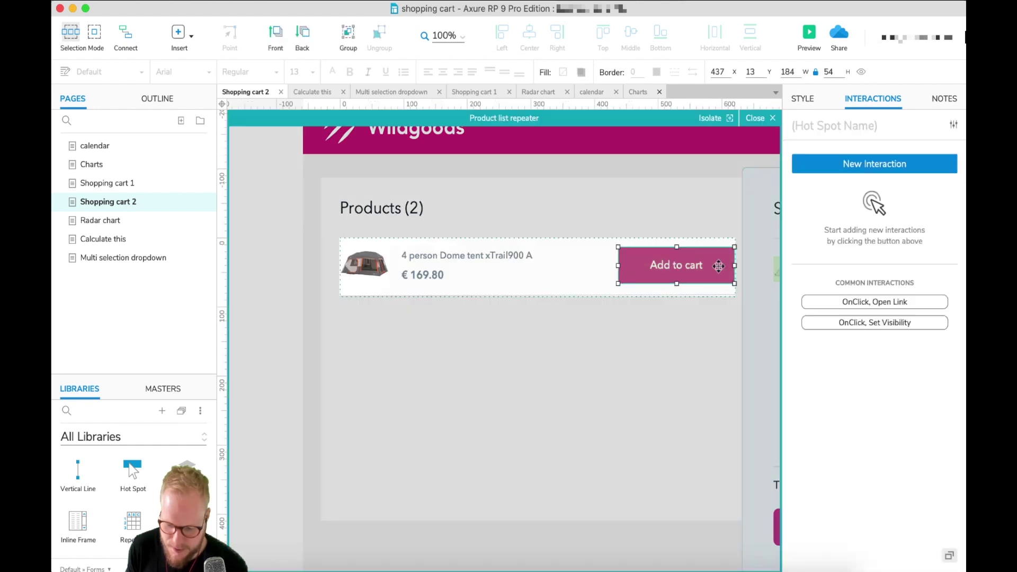
scroll(711, 265, right, 5)
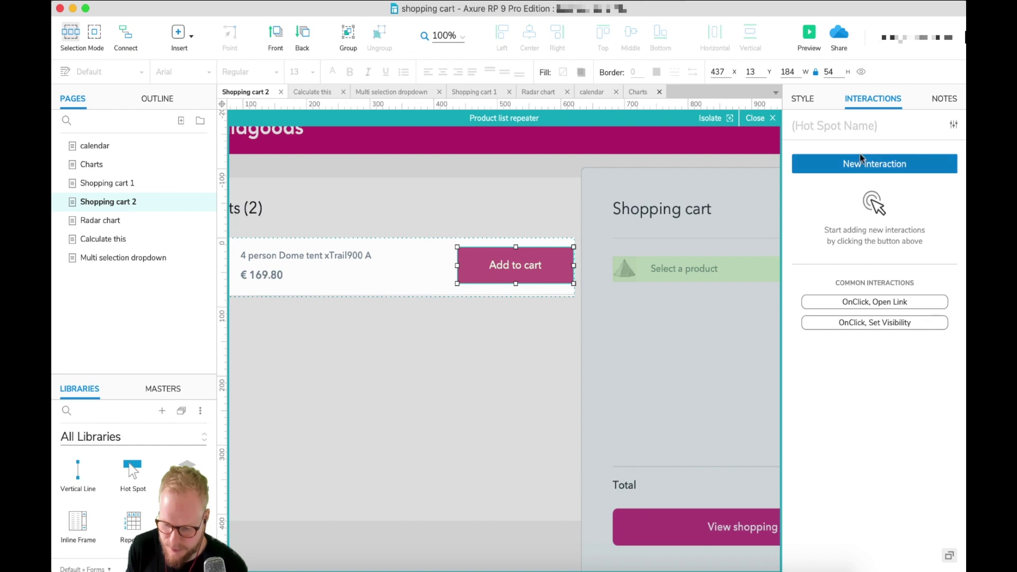
click(877, 166)
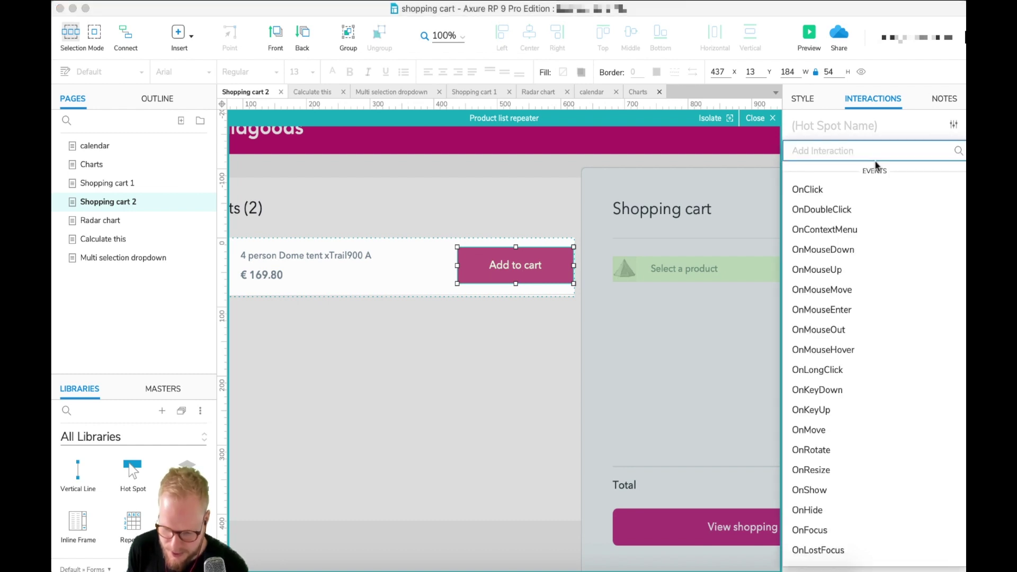
click(843, 188)
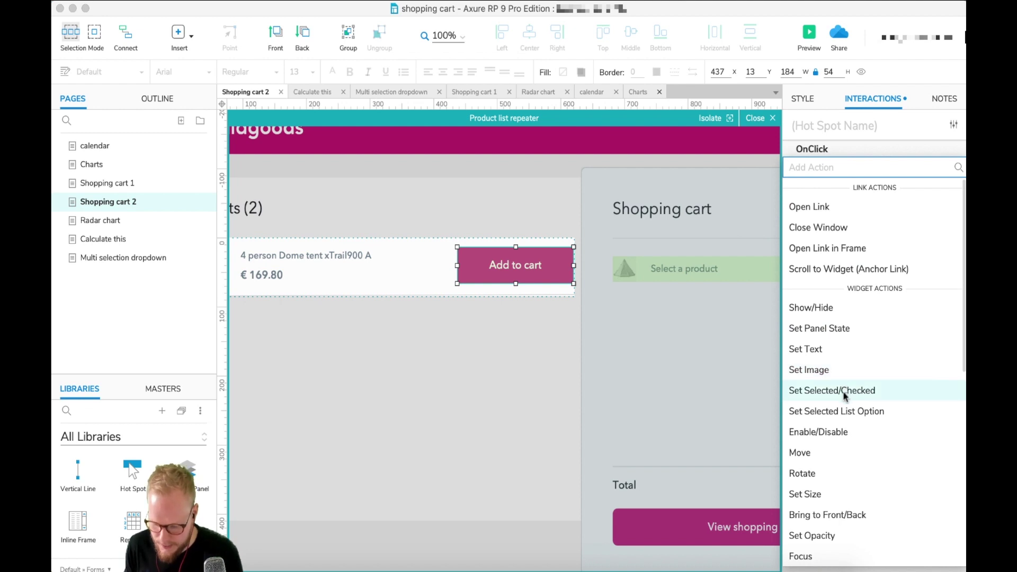
- Add an Add Rows action to the hot spot's OnClick event, targeting Shopping Cart Repeater
scroll(844, 398, down, 2)
scroll(843, 398, down, 4)
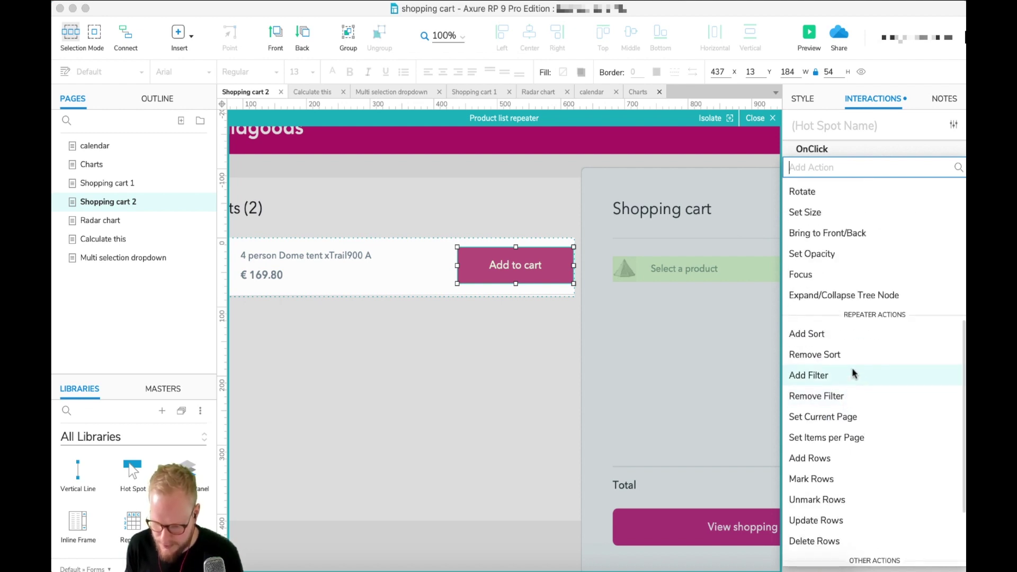
click(822, 462)
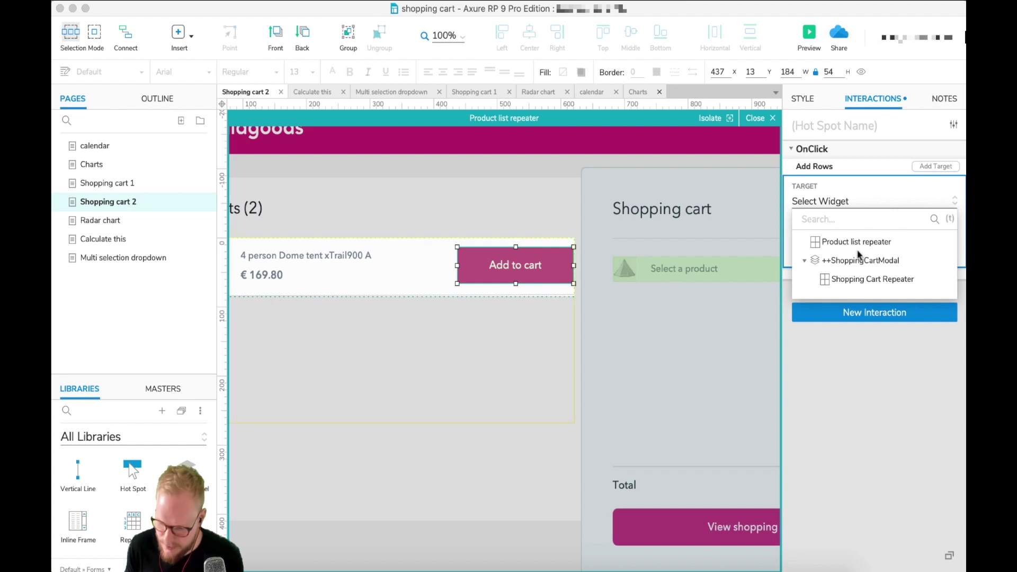
click(871, 279)
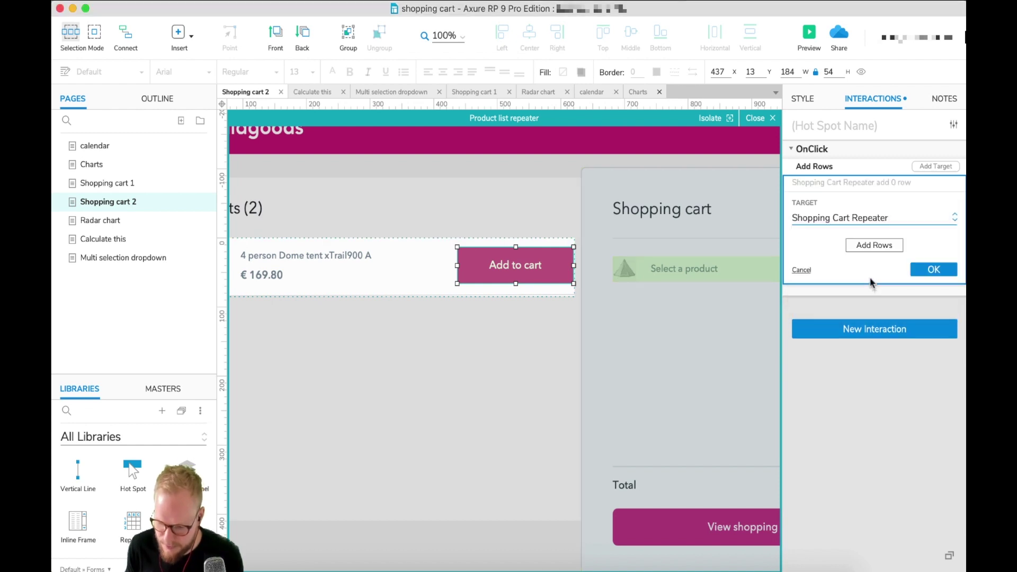
- Start a new row in the Add Rows action and set its Thumb value to [[Item.Thumb]]
click(873, 246)
drag(453, 222, 597, 167)
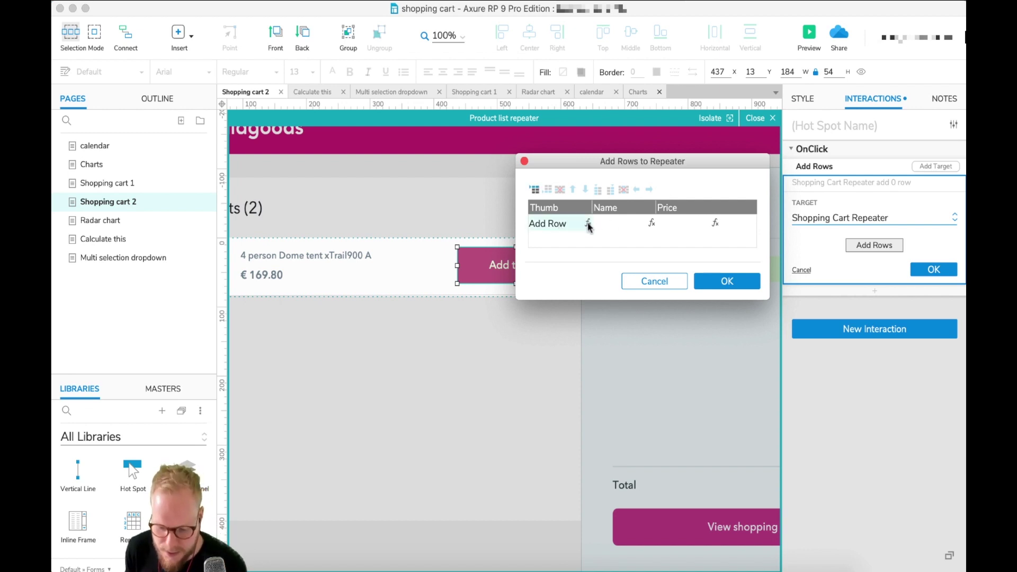
click(589, 223)
click(372, 212)
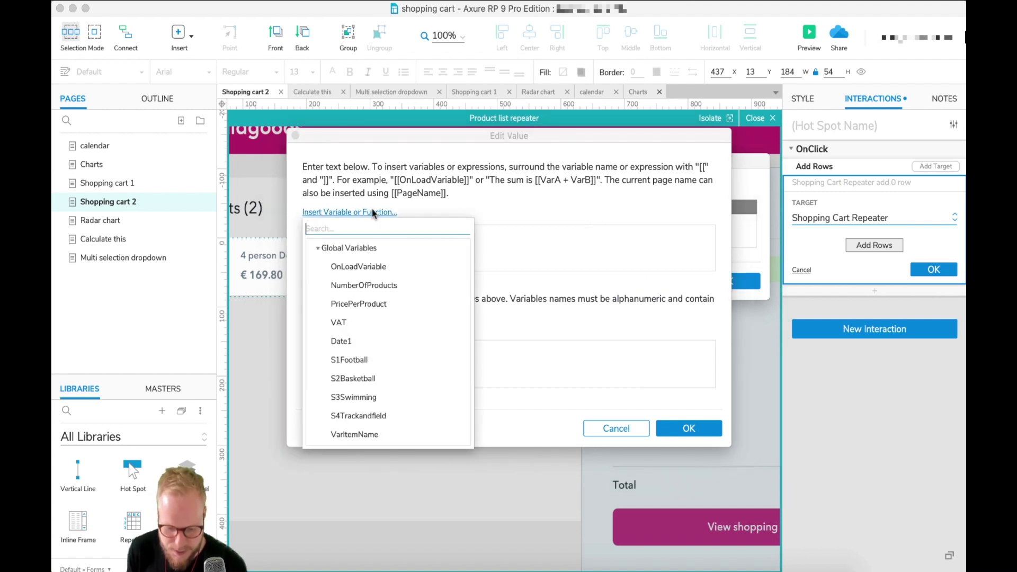
scroll(359, 288, down, 10)
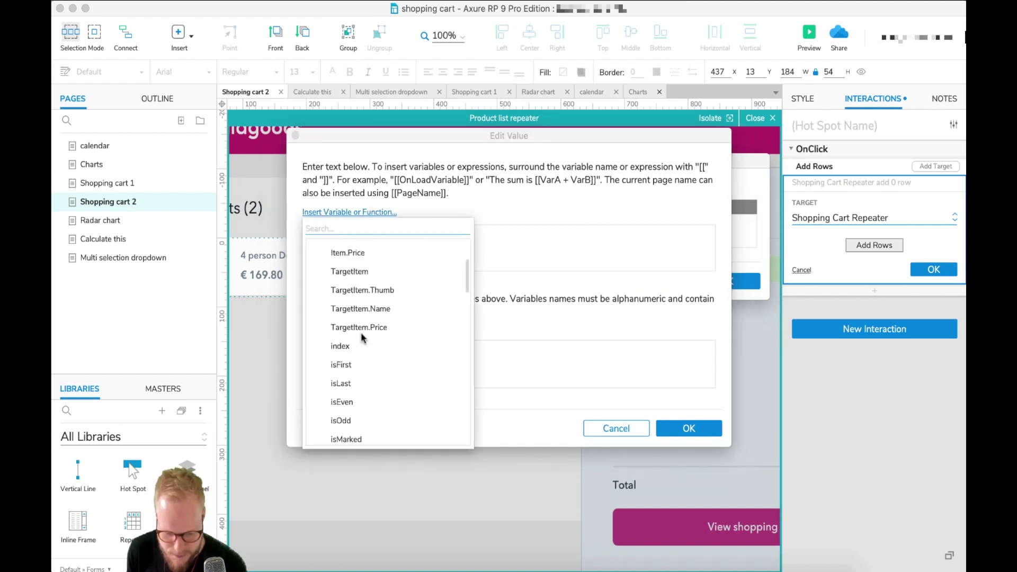
scroll(360, 275, up, 2)
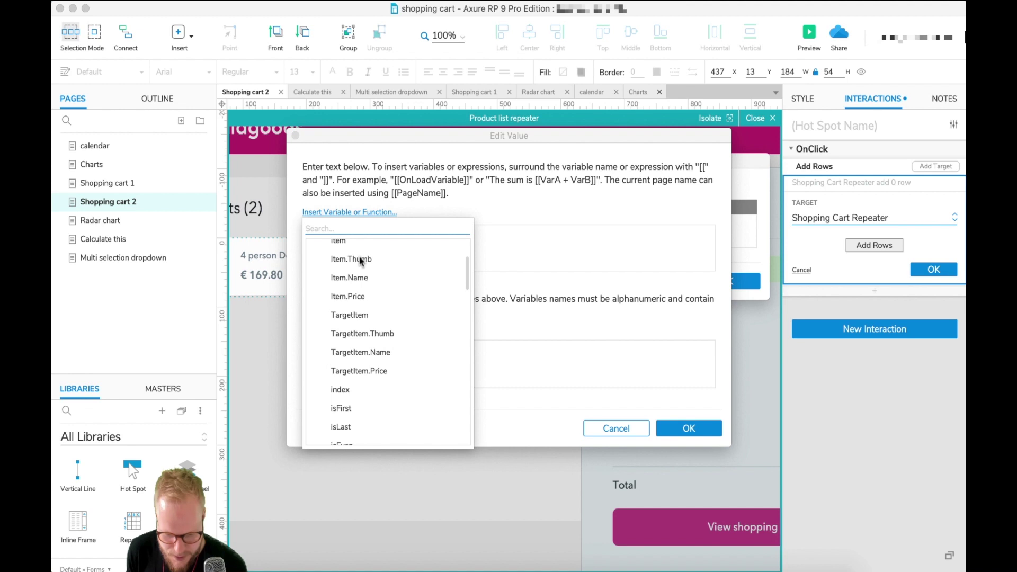
click(360, 260)
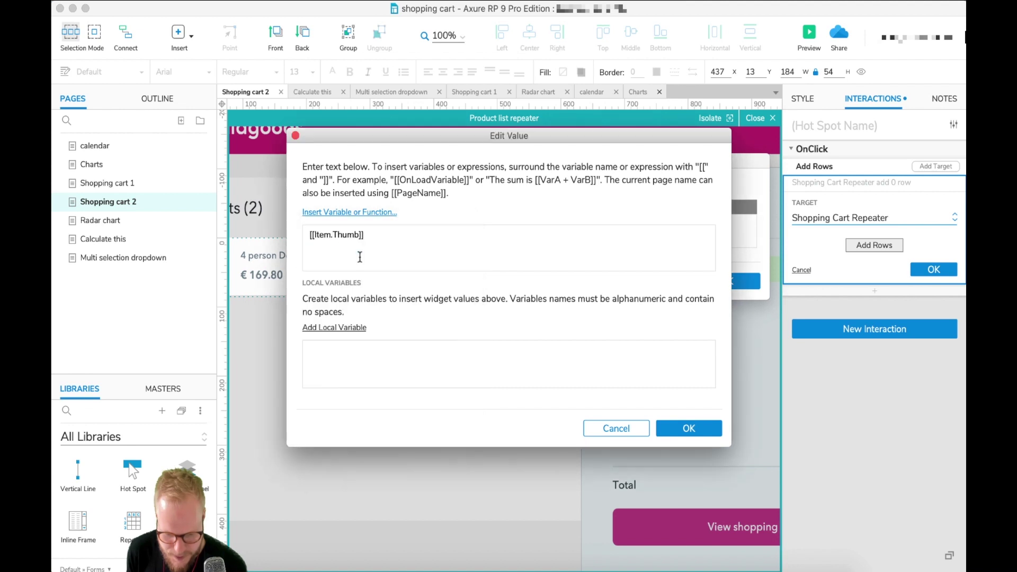
click(688, 429)
- Set the Name value of the row being added to [[Item.Name]]
click(652, 223)
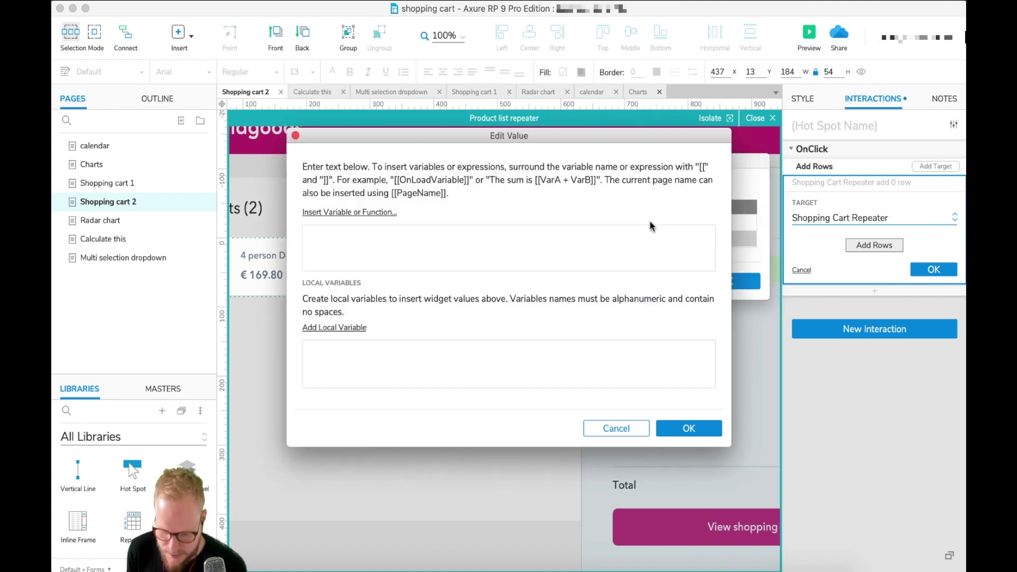
click(369, 212)
scroll(357, 355, down, 5)
click(350, 377)
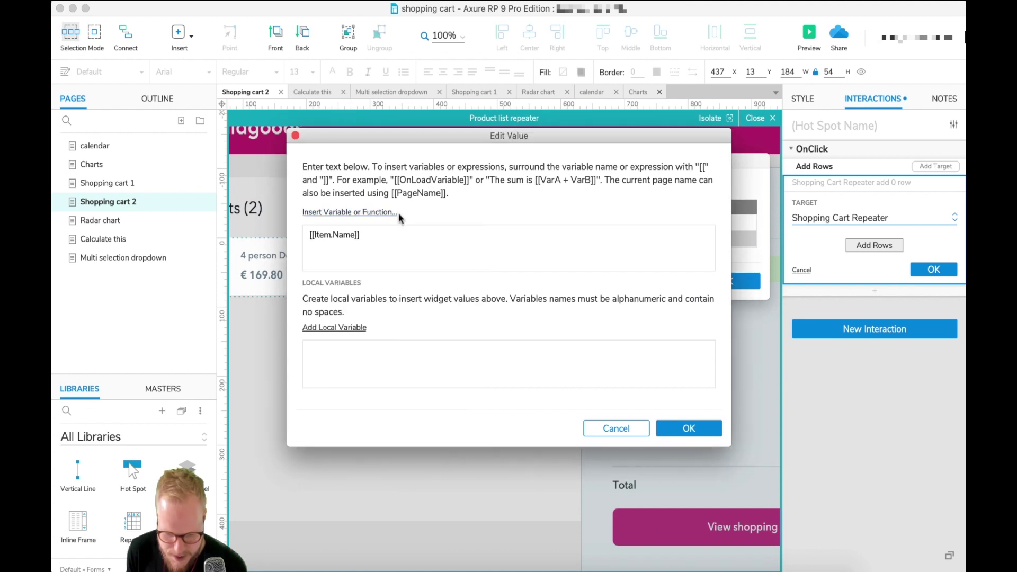
click(713, 440)
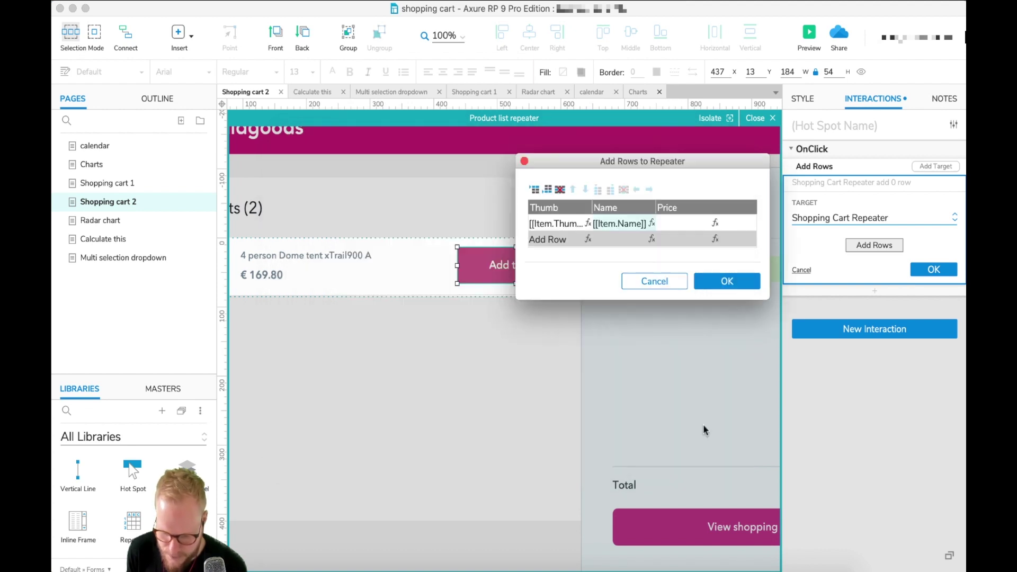
- Set the added row's Price to [[VarItemPrice]], accept the Add Rows action and leave the product list repeater's editing mode
click(716, 223)
click(350, 212)
scroll(370, 384, down, 5)
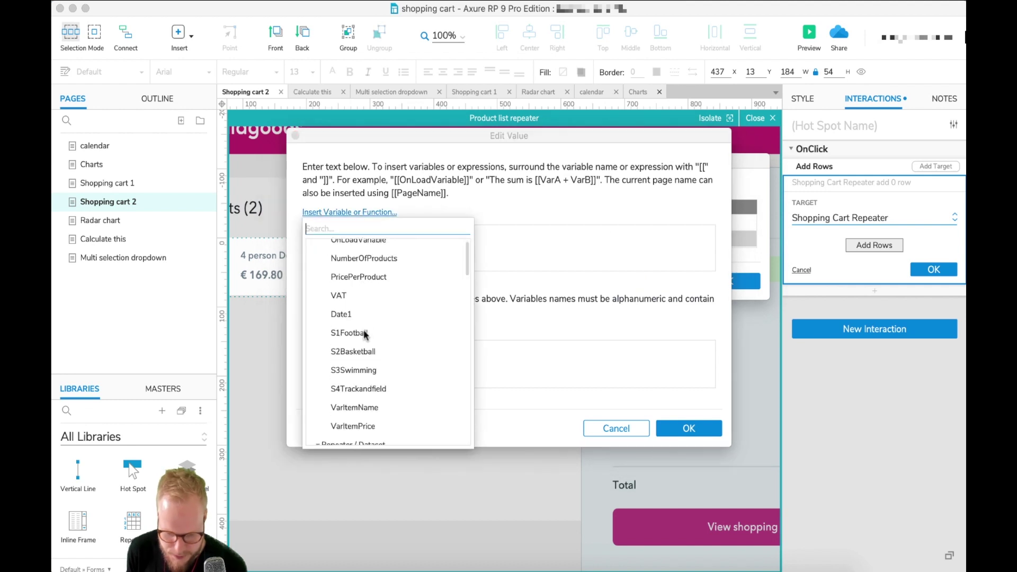
click(370, 382)
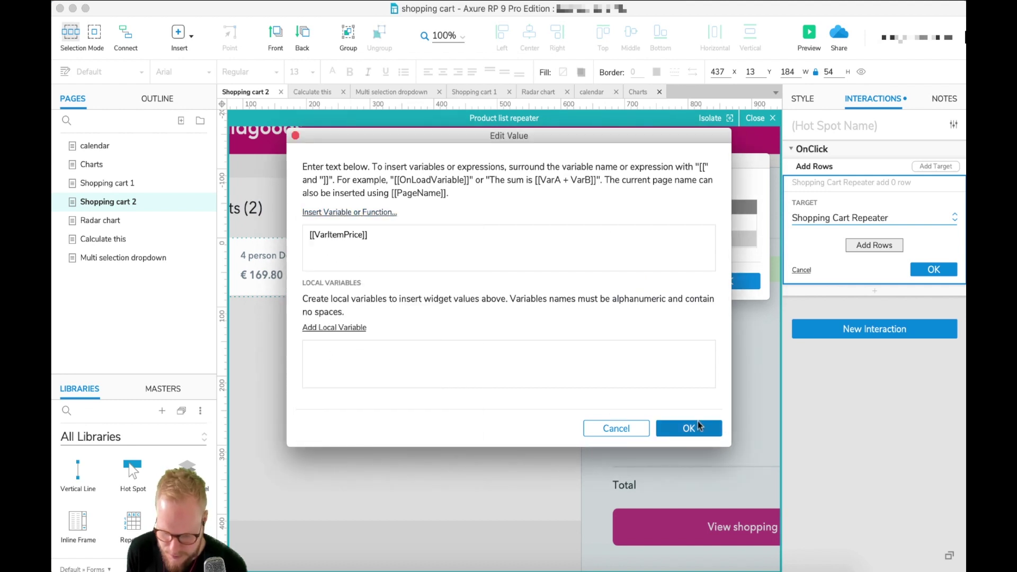
click(695, 428)
click(741, 278)
click(941, 270)
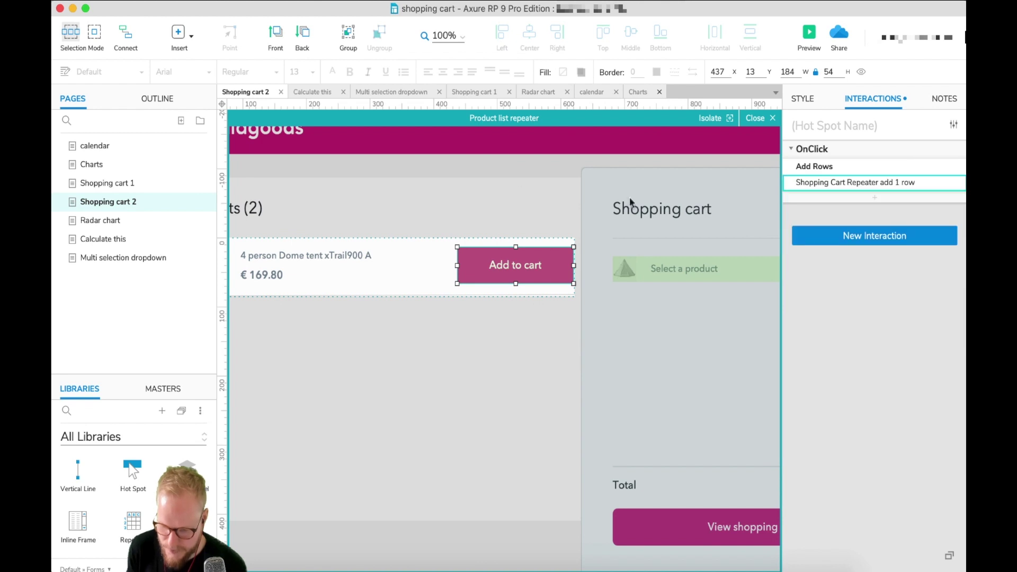
click(760, 118)
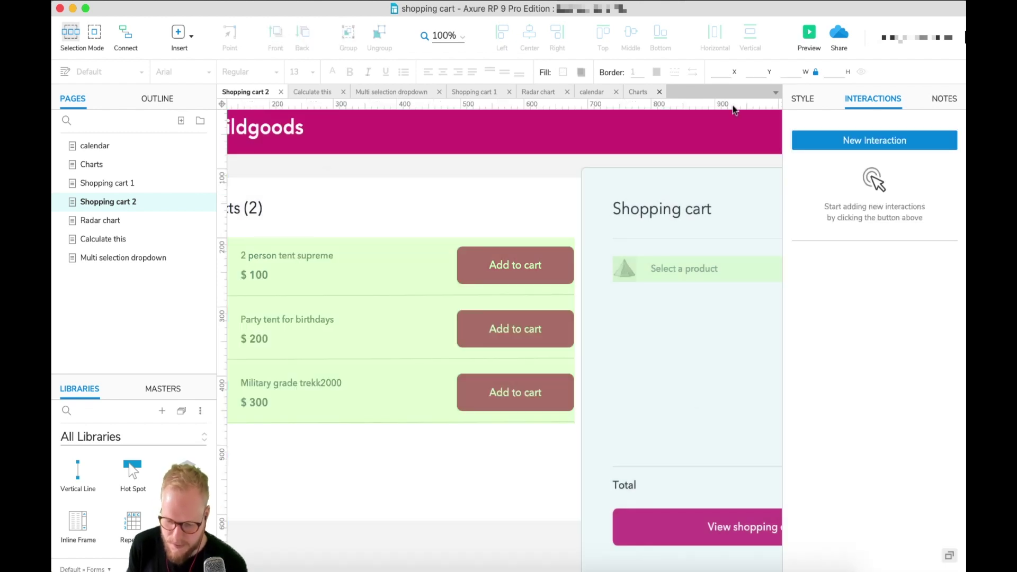
- Preview the page in the browser and test Add to cart with each of the three tents, repeating some
click(809, 34)
click(58, 93)
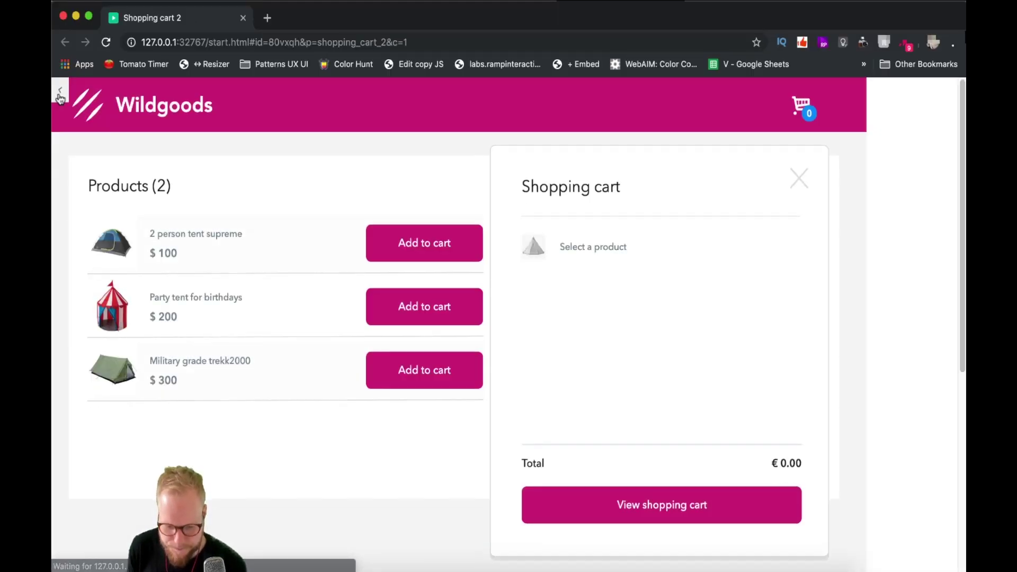
click(462, 256)
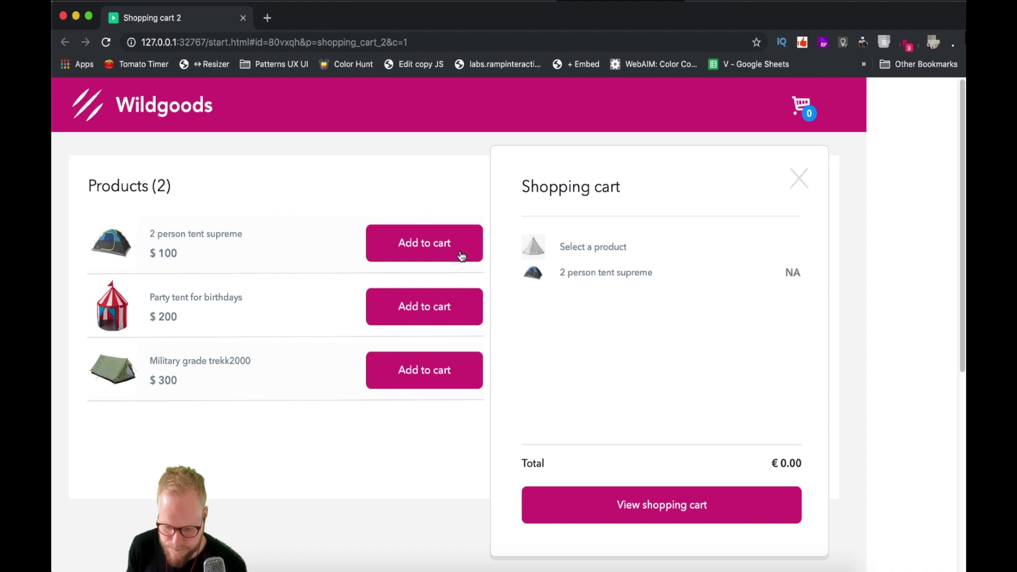
click(457, 252)
click(451, 305)
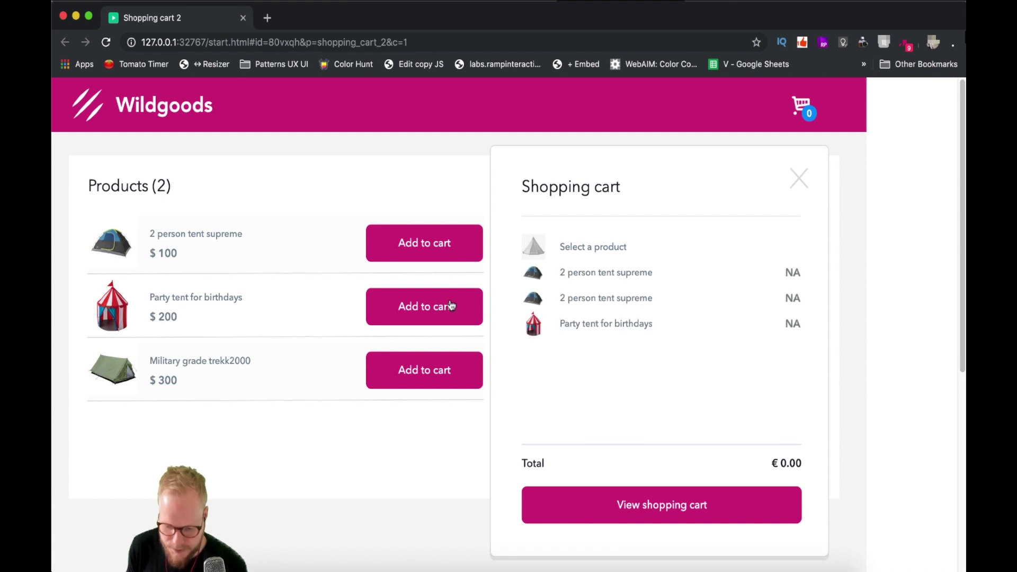
click(448, 363)
click(438, 304)
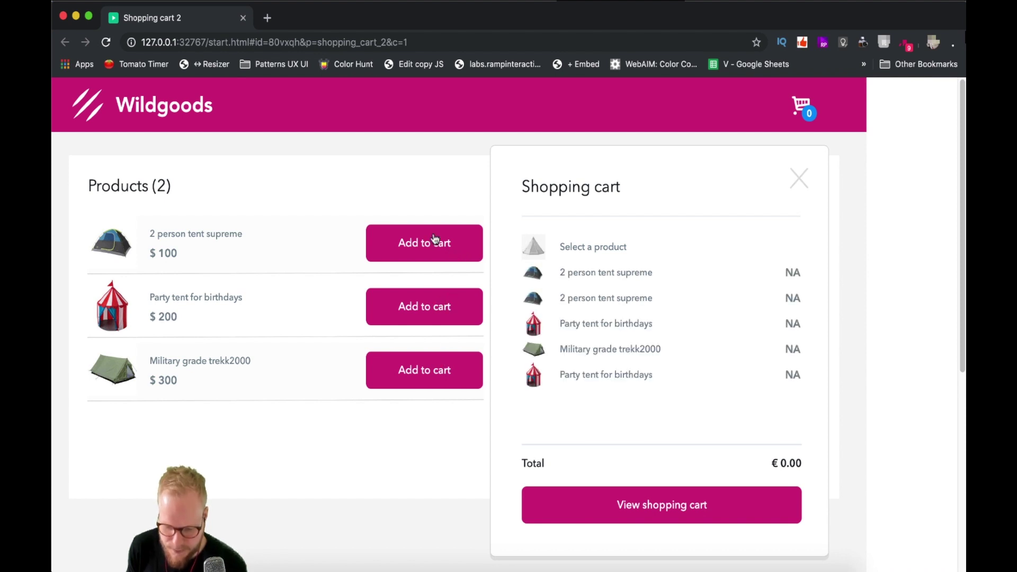
click(435, 239)
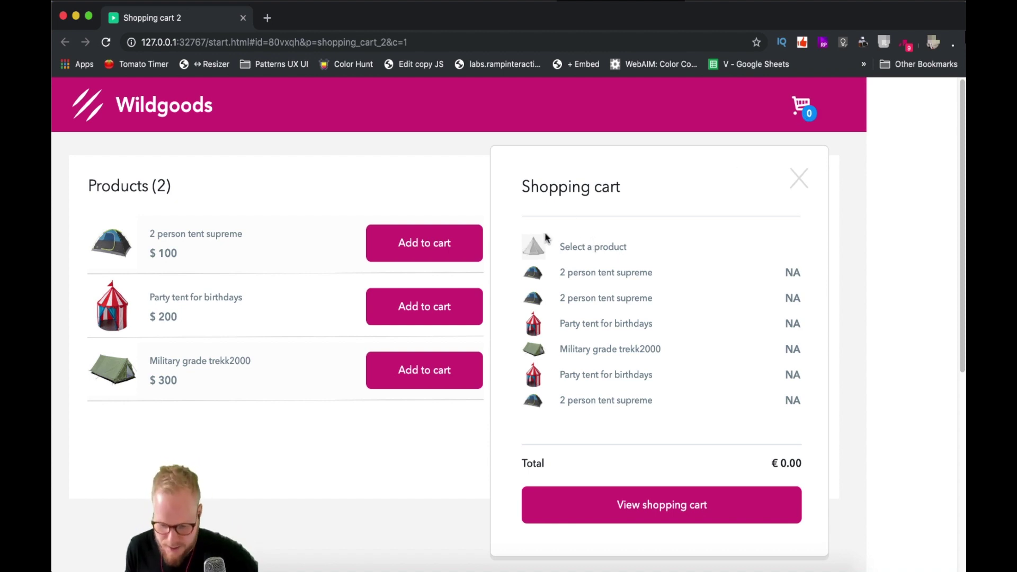
- Overfill the cart with more tents to check how the list overflows, close the modal and return to Axure RP
click(416, 258)
click(418, 256)
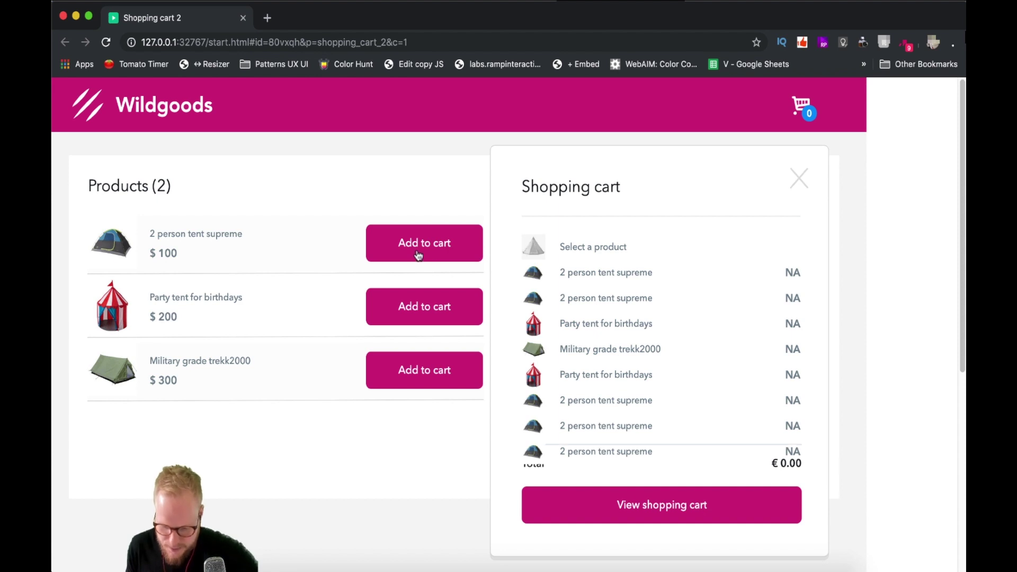
click(419, 254)
click(419, 254)
click(419, 253)
click(426, 320)
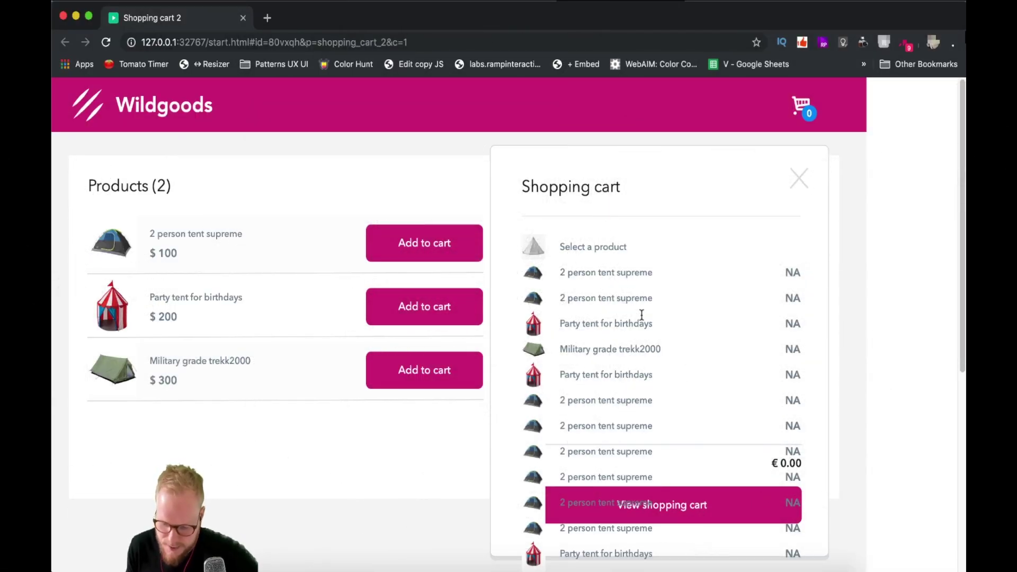
scroll(644, 318, down, 2)
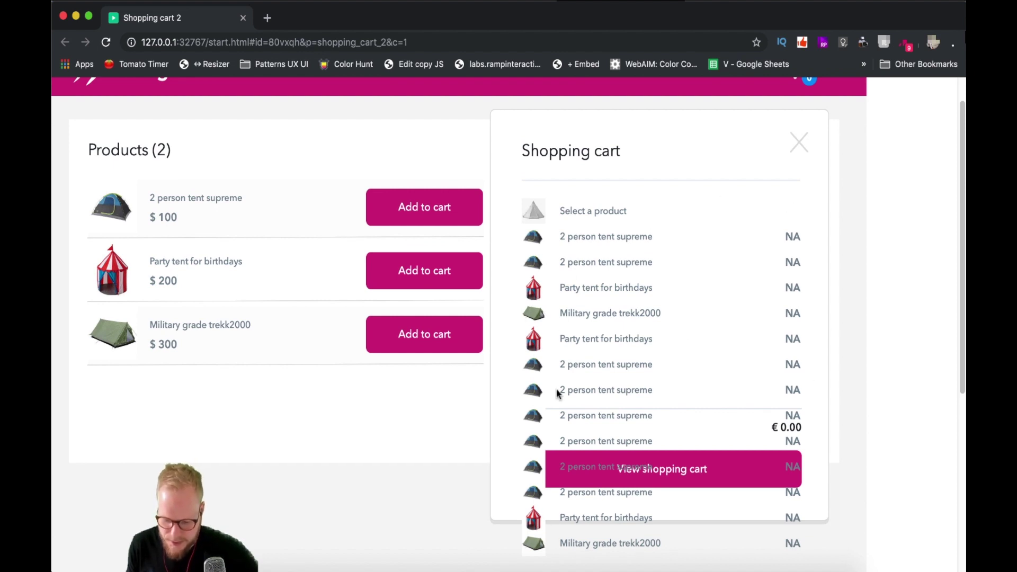
click(799, 143)
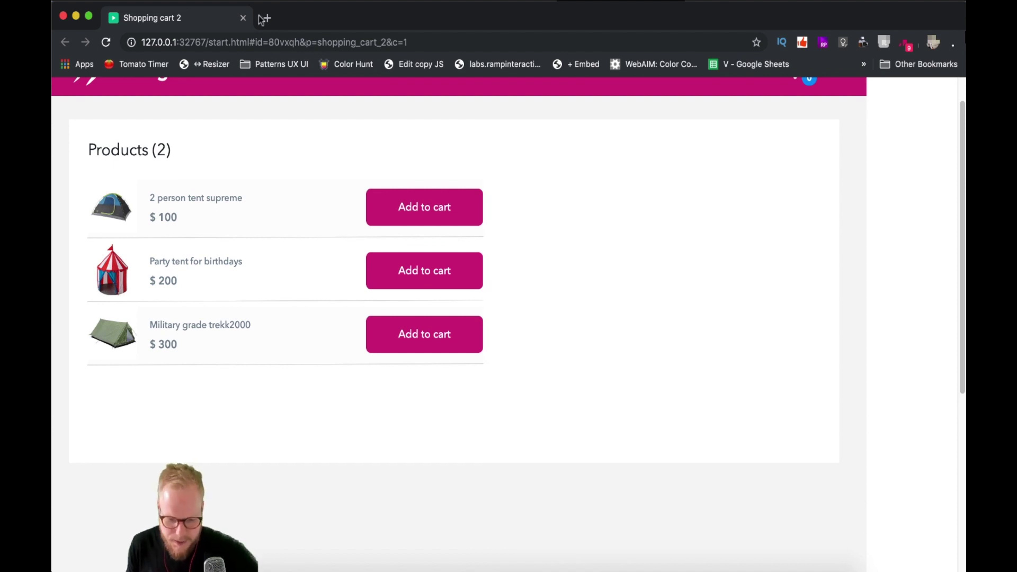
scroll(279, 145, up, 2)
click(242, 18)
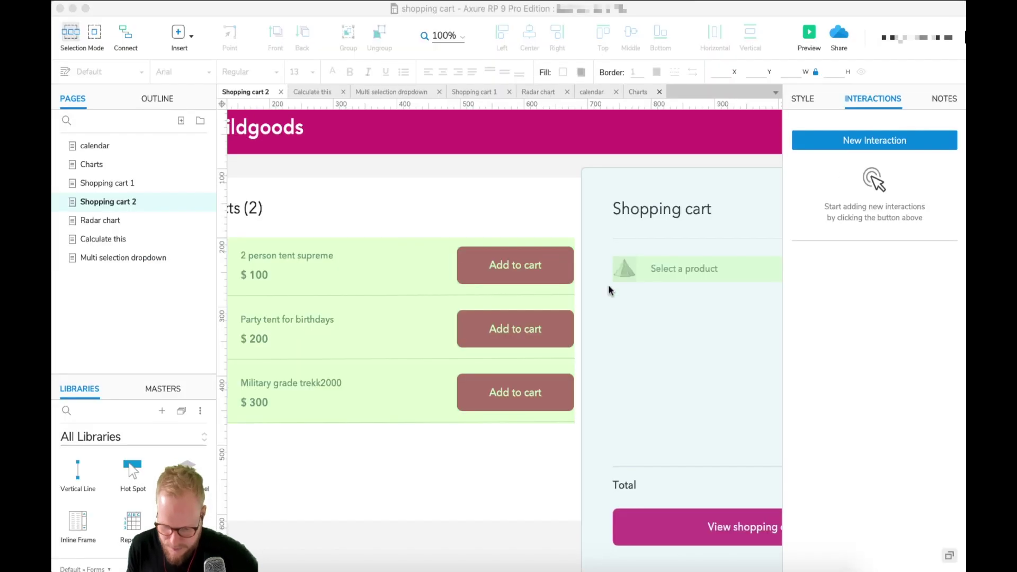
- Inside ++ShoppingCartModal, convert the Shopping Cart Repeater into a dynamic panel and extend it down to just above the Total divider
double_click(657, 286)
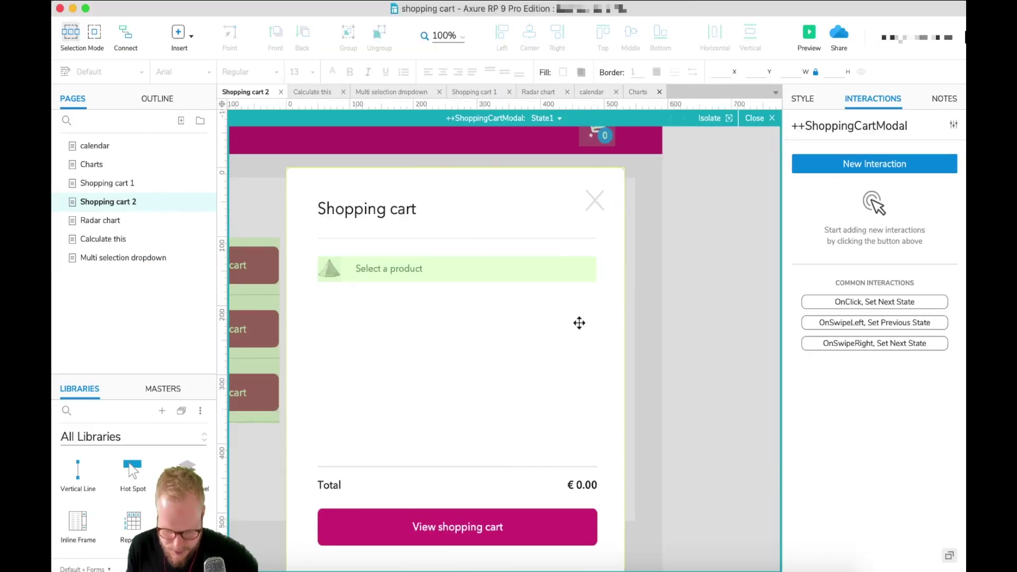
scroll(579, 320, left, 1)
right_click(390, 270)
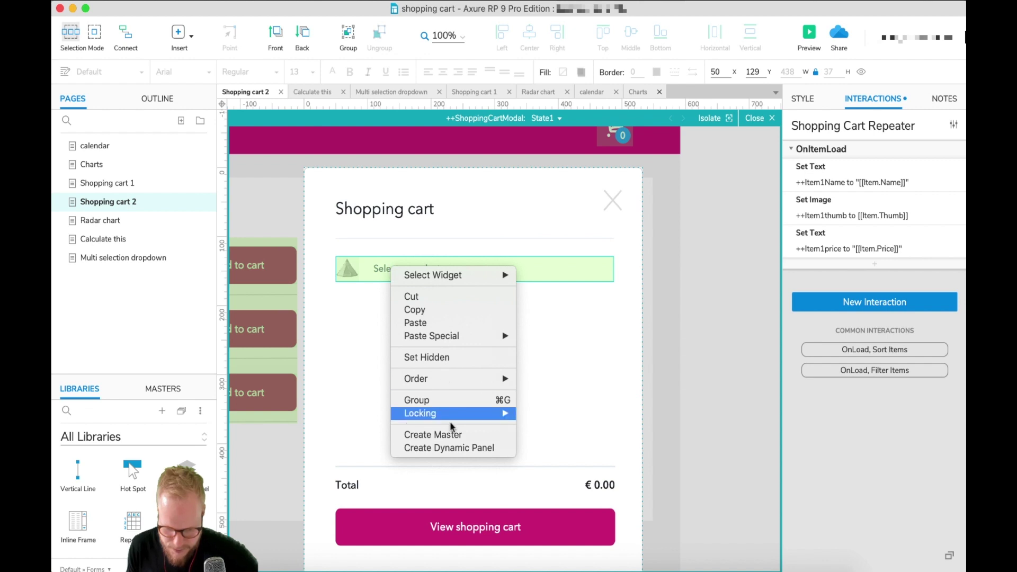
click(453, 447)
drag(475, 284, 468, 455)
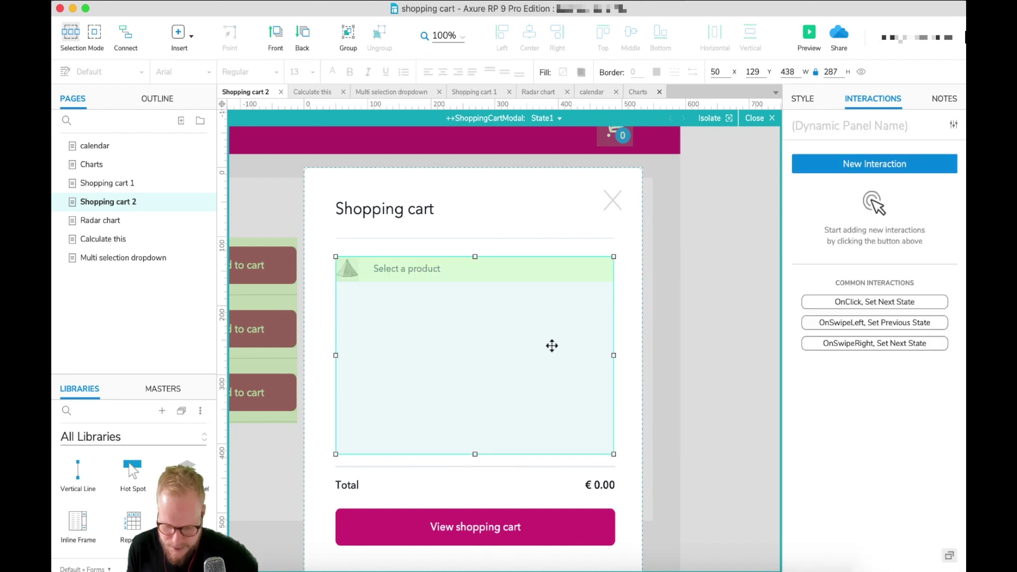
- Set the repeater's dynamic panel to Scroll Vertical, about 294 high at Y 122, and leave the modal's editing mode
click(805, 99)
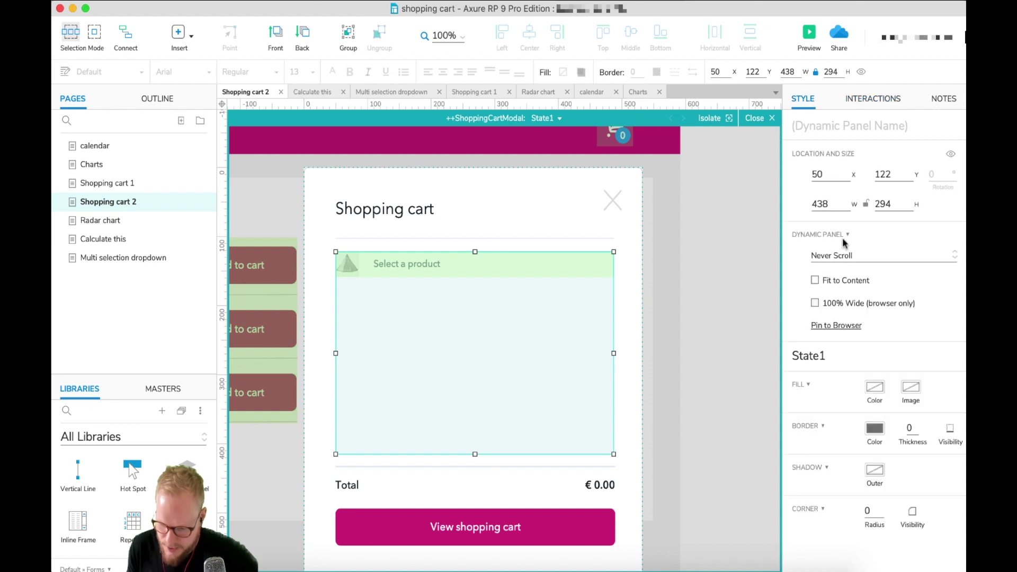
click(866, 256)
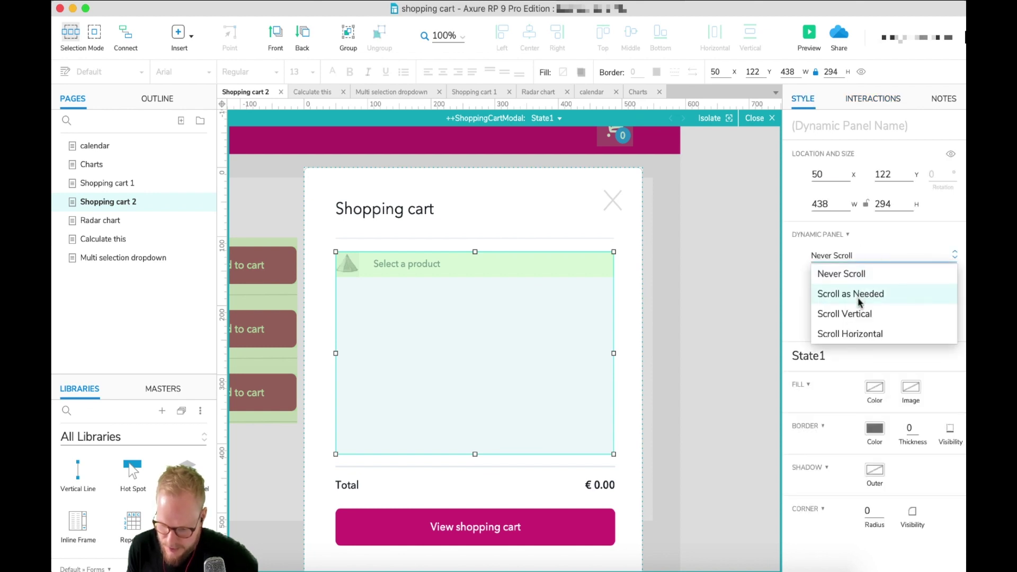
click(861, 316)
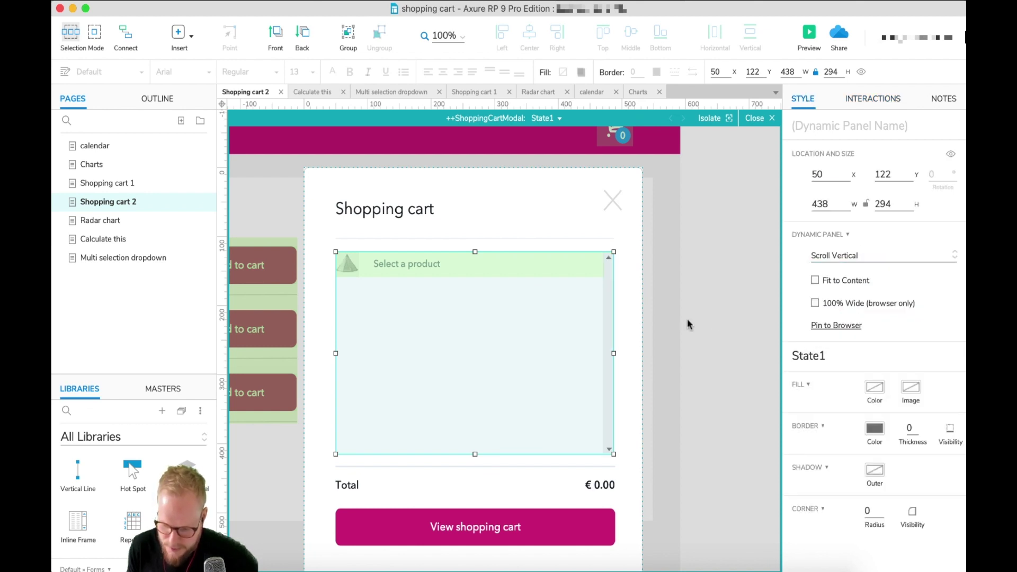
click(716, 318)
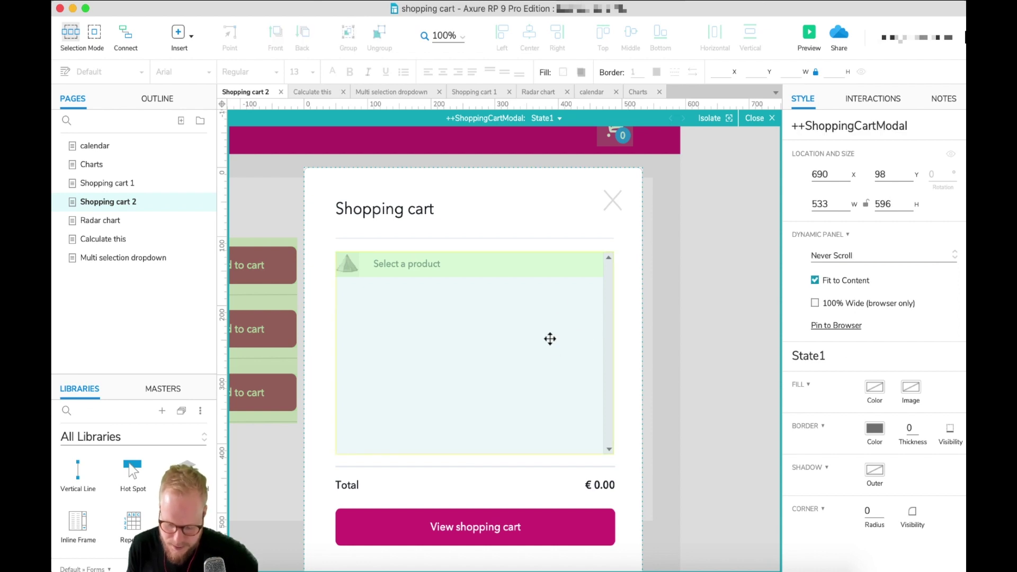
scroll(599, 344, left, 5)
click(745, 122)
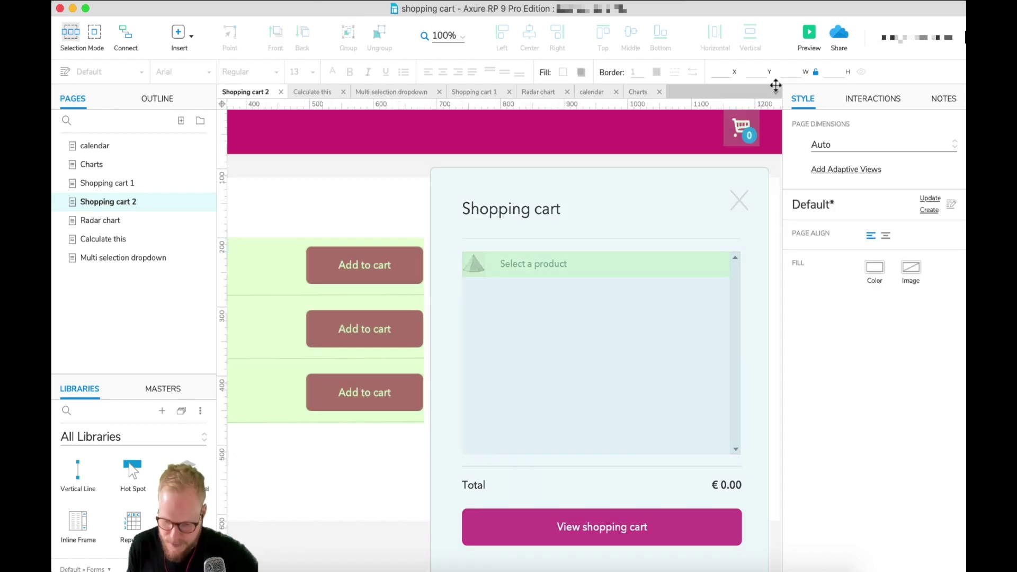
click(659, 311)
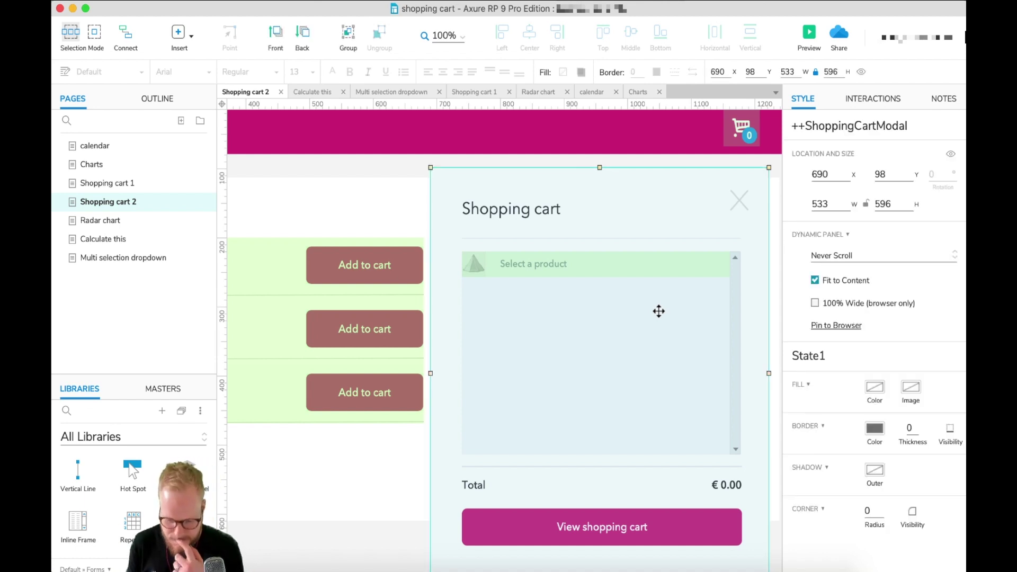
- Preview the page, overfill the cart with tents to test the list's vertical scrolling, close the modal and return to Axure RP
click(801, 32)
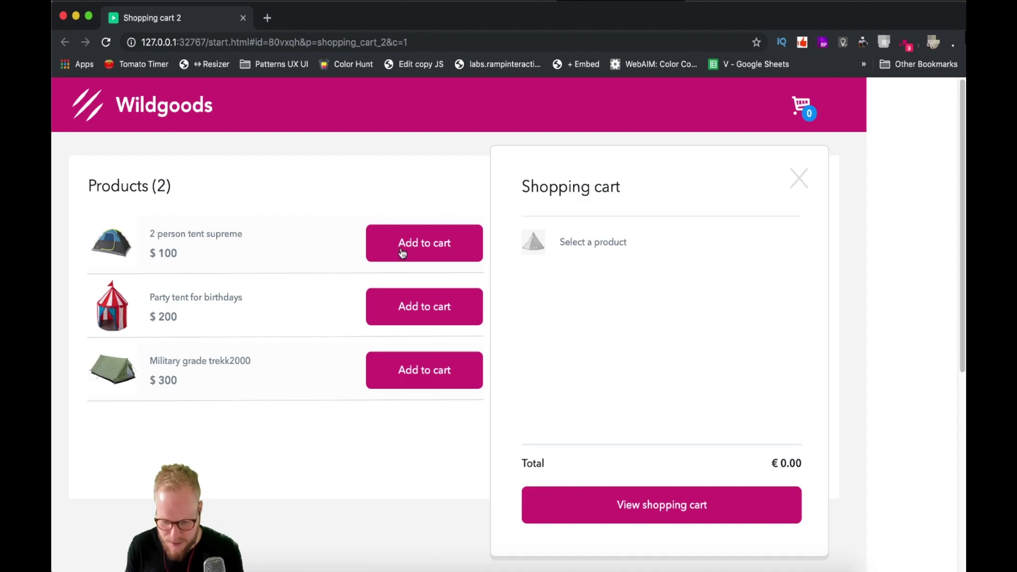
click(403, 256)
click(420, 306)
click(418, 245)
click(418, 246)
click(419, 247)
click(419, 248)
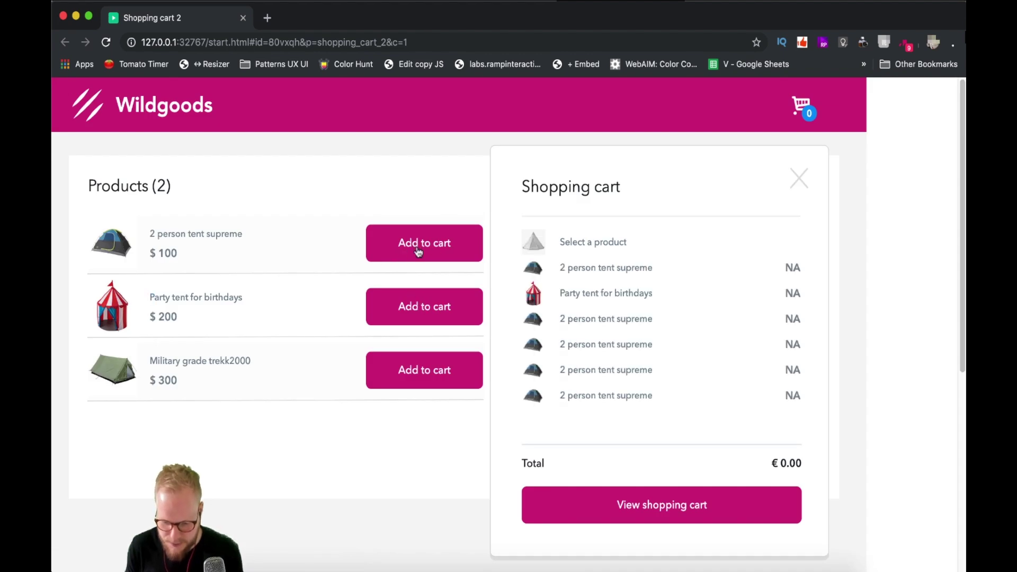
click(419, 250)
click(419, 252)
drag(799, 269, 736, 387)
click(800, 179)
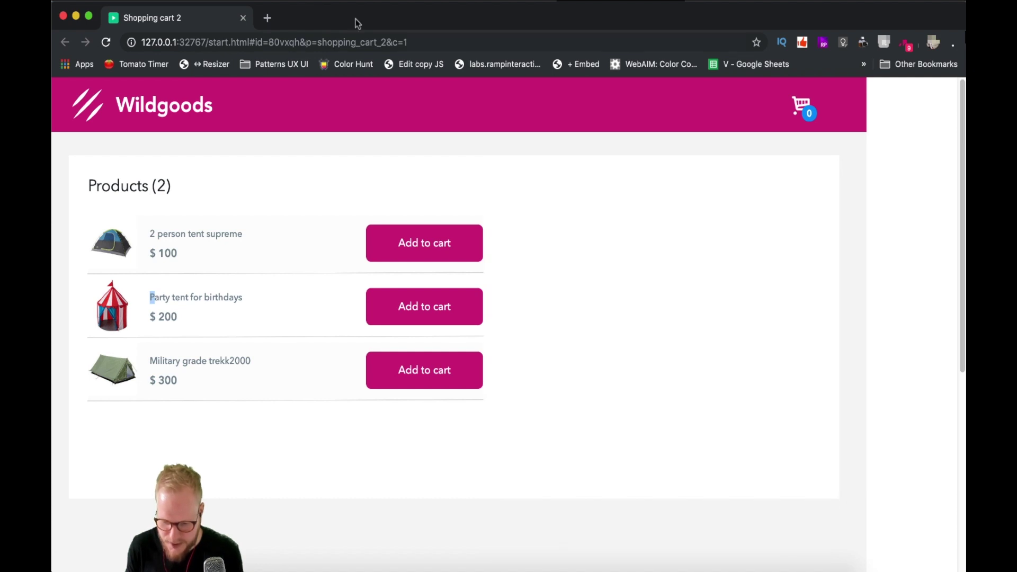
click(246, 19)
- Open the Shopping Cart Repeater's item inside ++ShoppingCartModal, inspect the price text ++Item1price and leave the editing mode
double_click(628, 306)
click(677, 290)
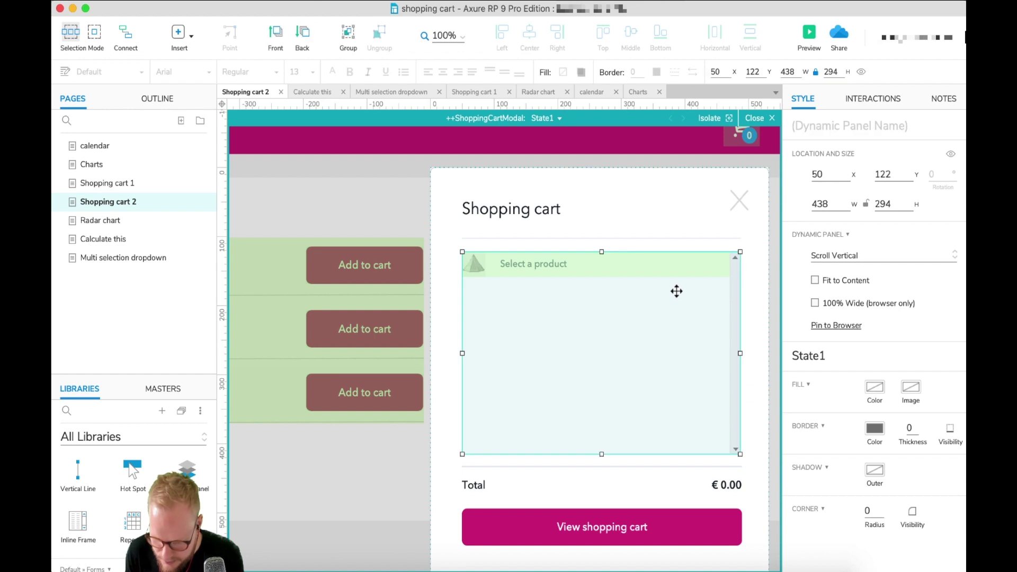
double_click(695, 282)
click(718, 264)
drag(718, 264, 702, 264)
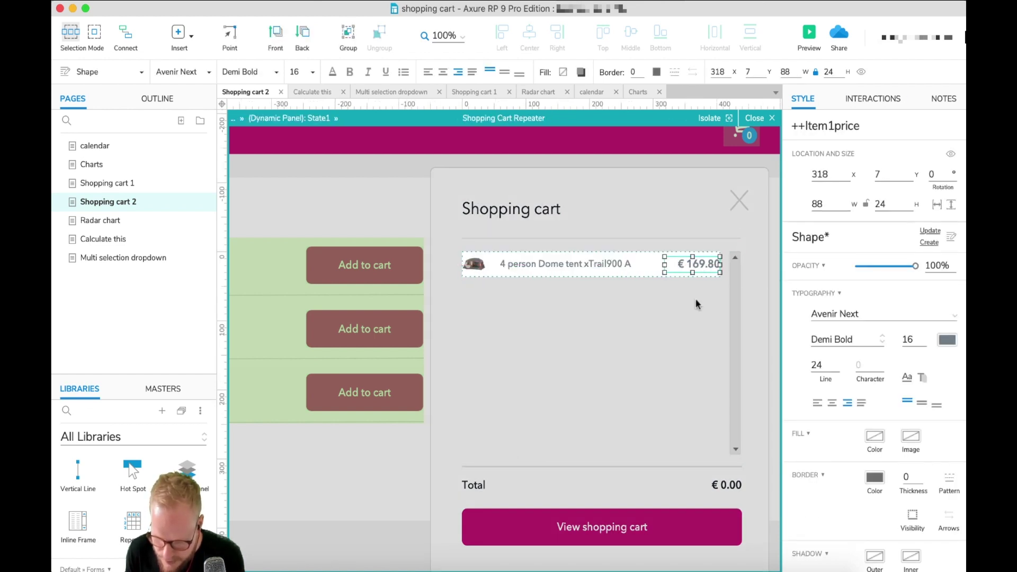
key(Escape)
- Inside the Product list repeater, open the row values that the Add to cart hot spot's Add Rows action sends to Shopping Cart Repeater
scroll(583, 297, left, 5)
double_click(490, 254)
click(490, 255)
scroll(508, 262, left, 5)
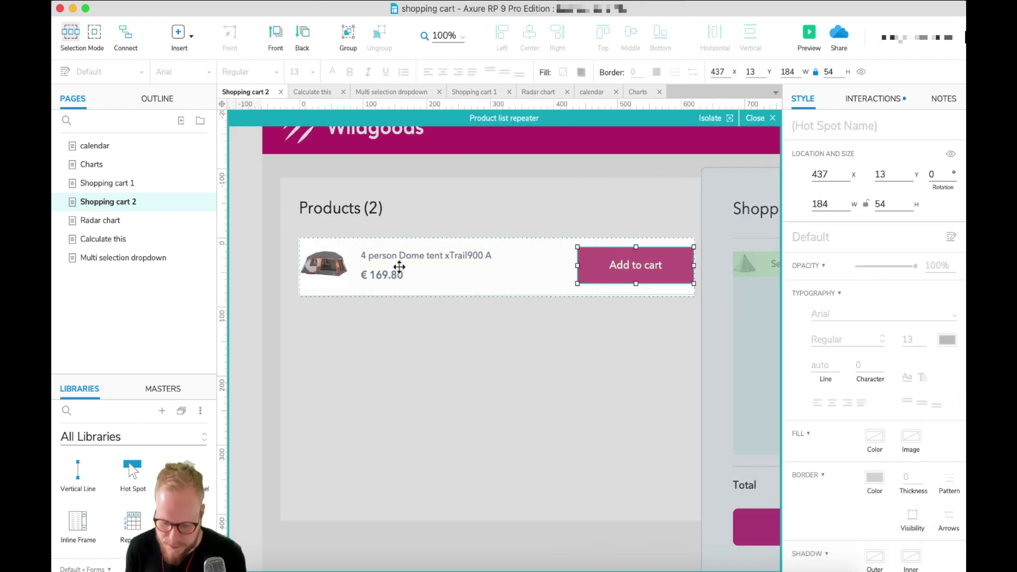
key(Escape)
scroll(939, 354, right, 2)
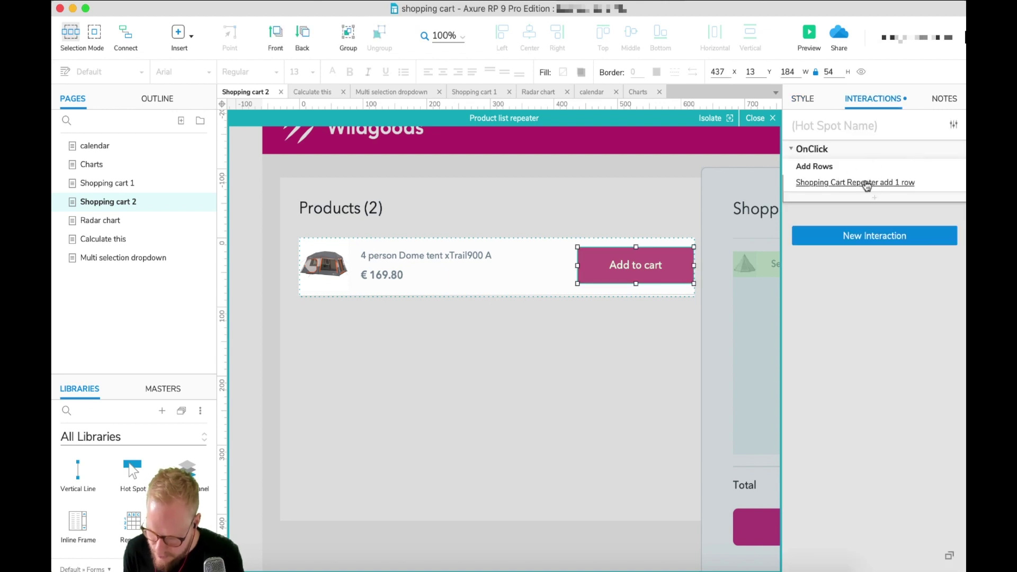
click(867, 183)
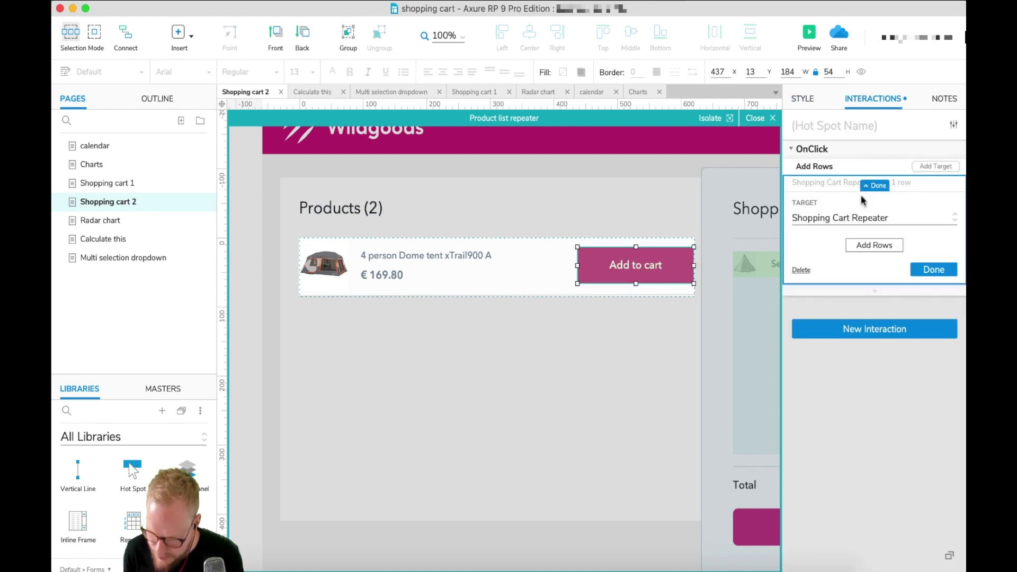
click(875, 245)
click(561, 286)
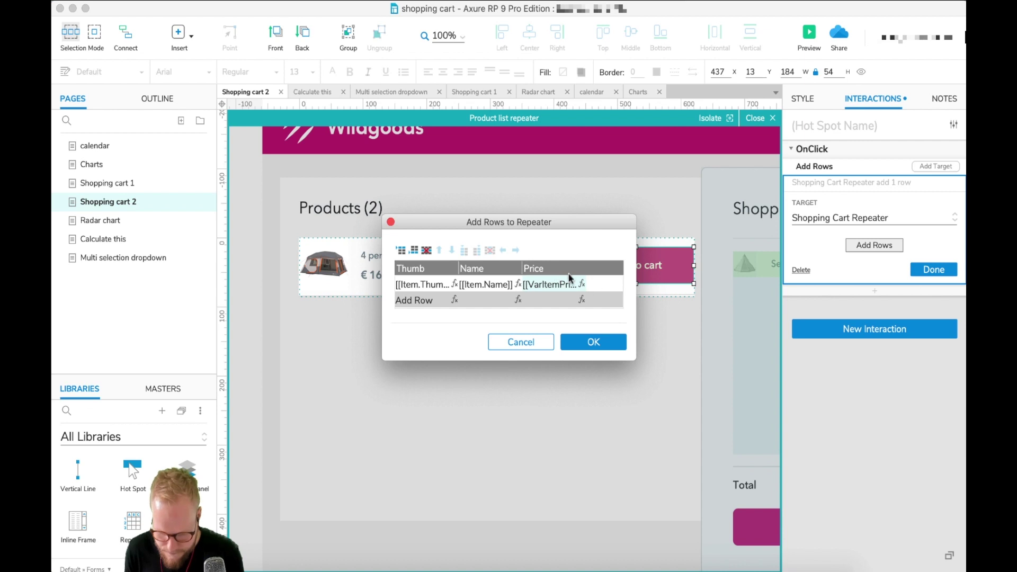
- Replace the added row's Price expression with the repeater variable [[Item.Price]] and accept the Add Rows values
click(582, 285)
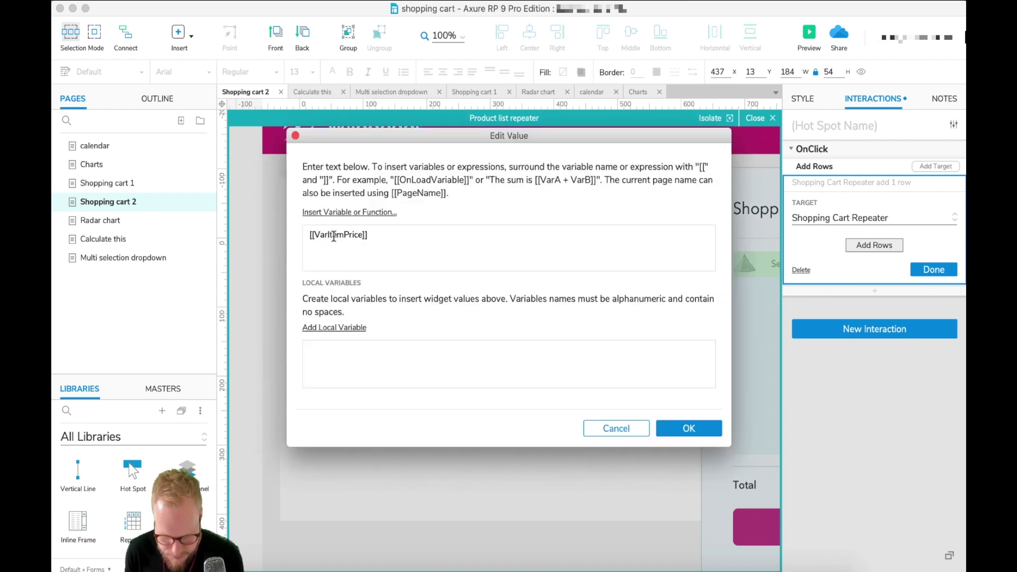
click(347, 213)
scroll(380, 354, down, 3)
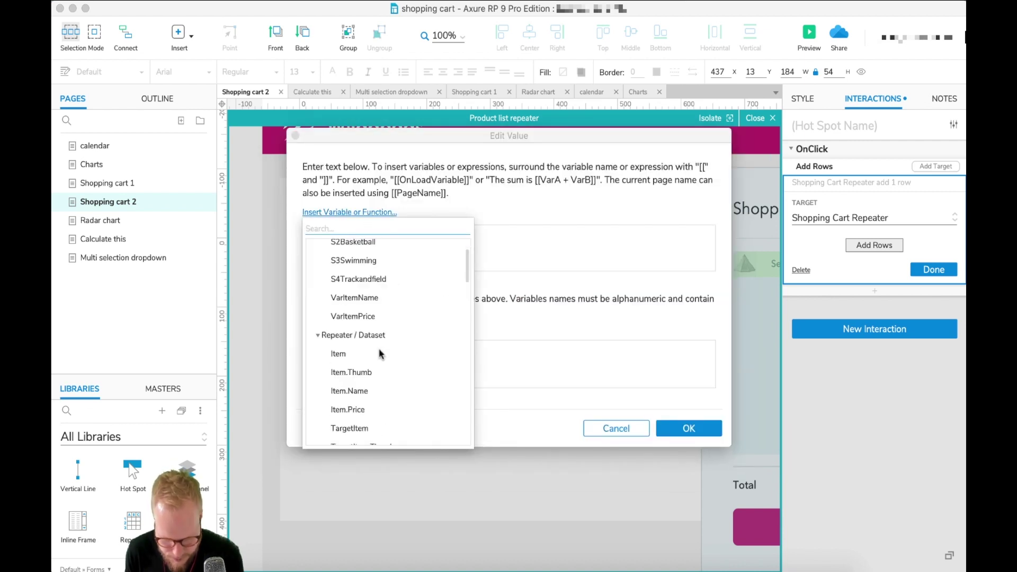
scroll(356, 302, down, 2)
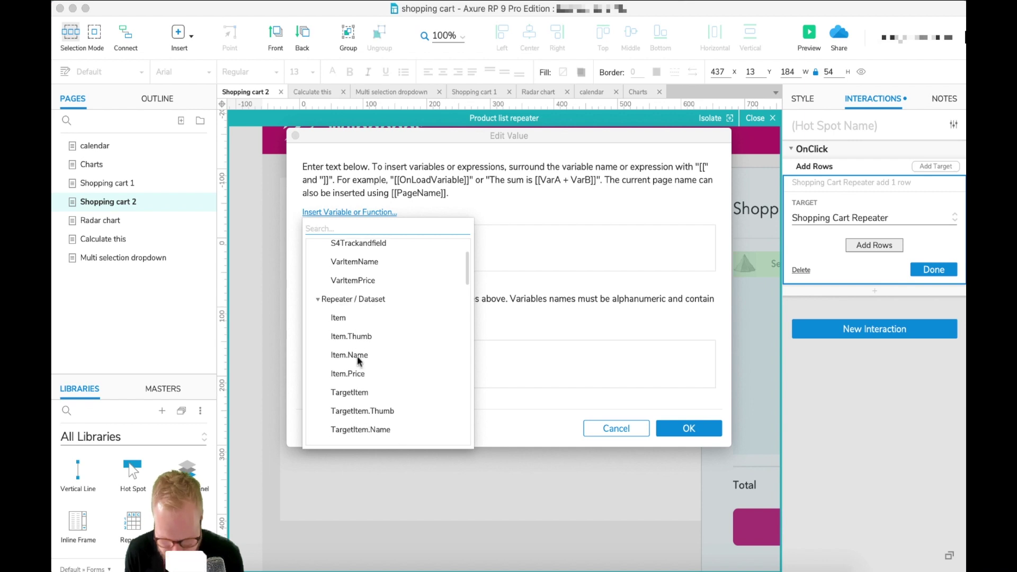
click(357, 372)
click(371, 235)
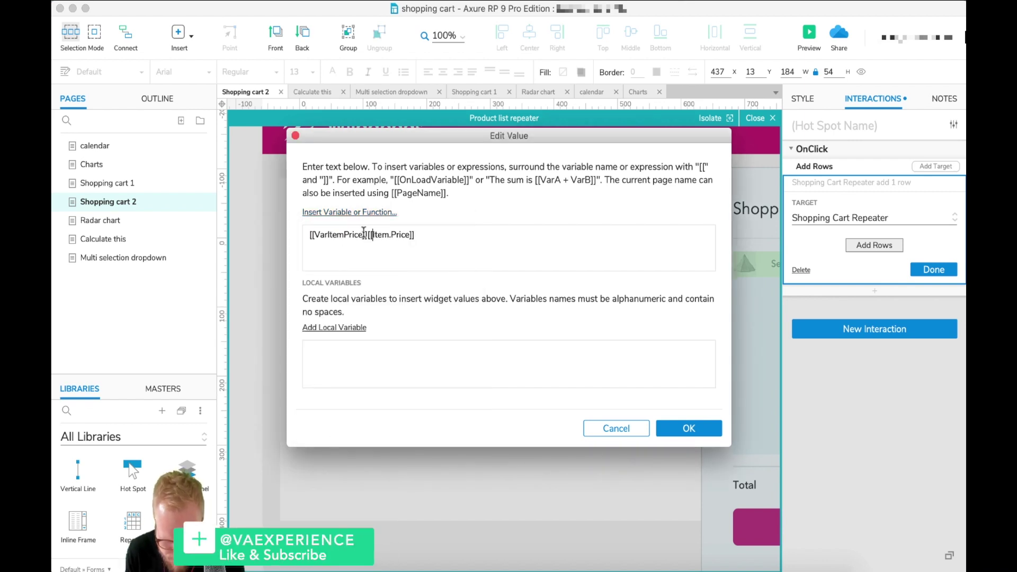
drag(367, 235, 279, 236)
key(BackSpace)
click(349, 212)
scroll(380, 348, down, 4)
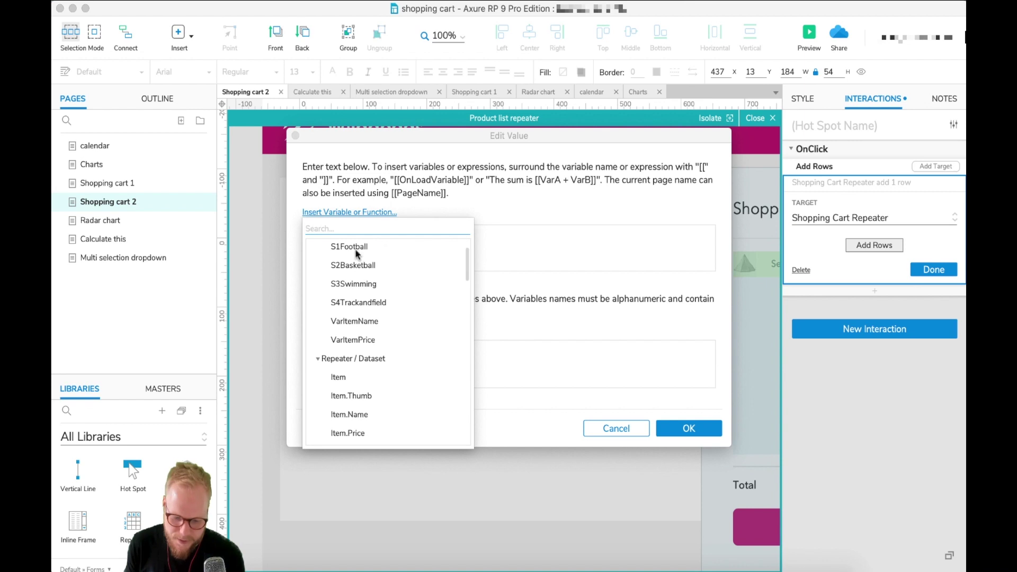
click(690, 431)
click(689, 429)
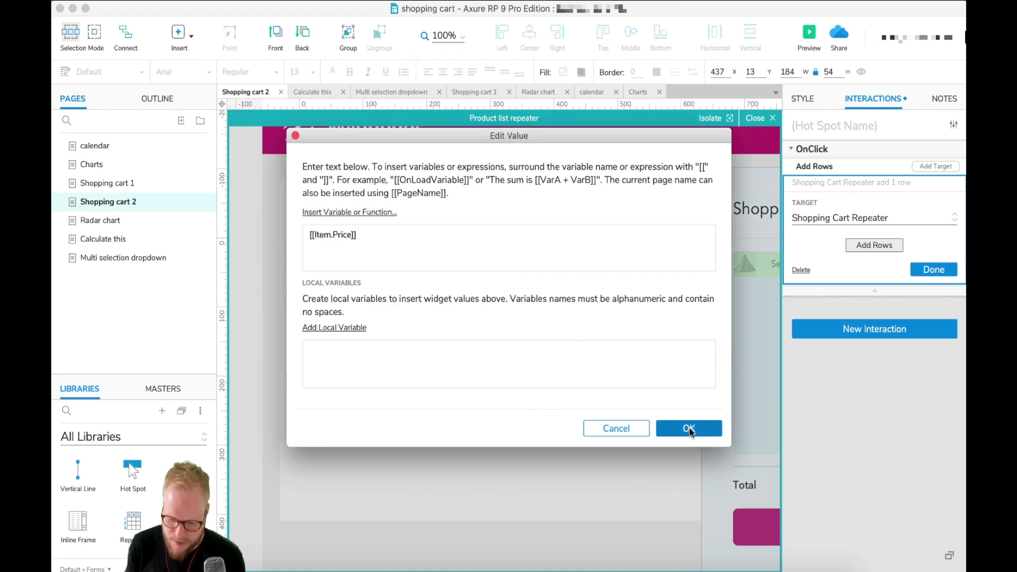
click(592, 345)
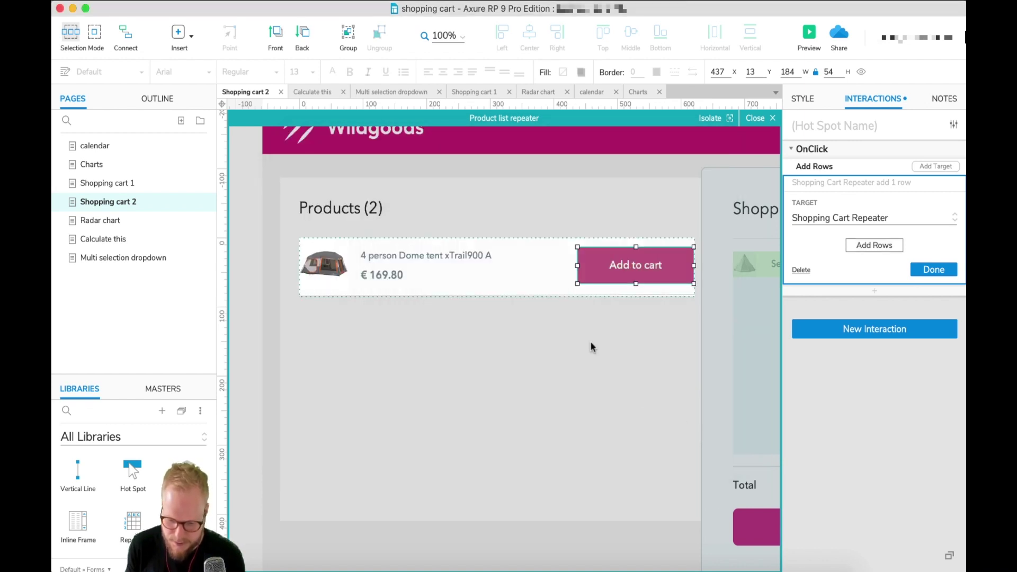
- Leave the Product list repeater's editing mode and examine its Thumb, Name and Price dataset columns
click(395, 276)
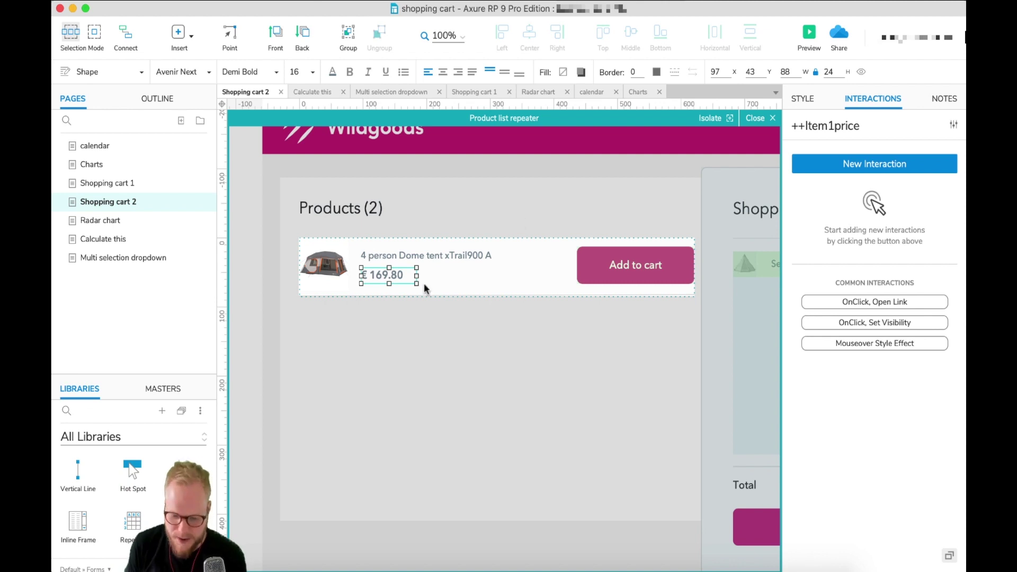
click(761, 118)
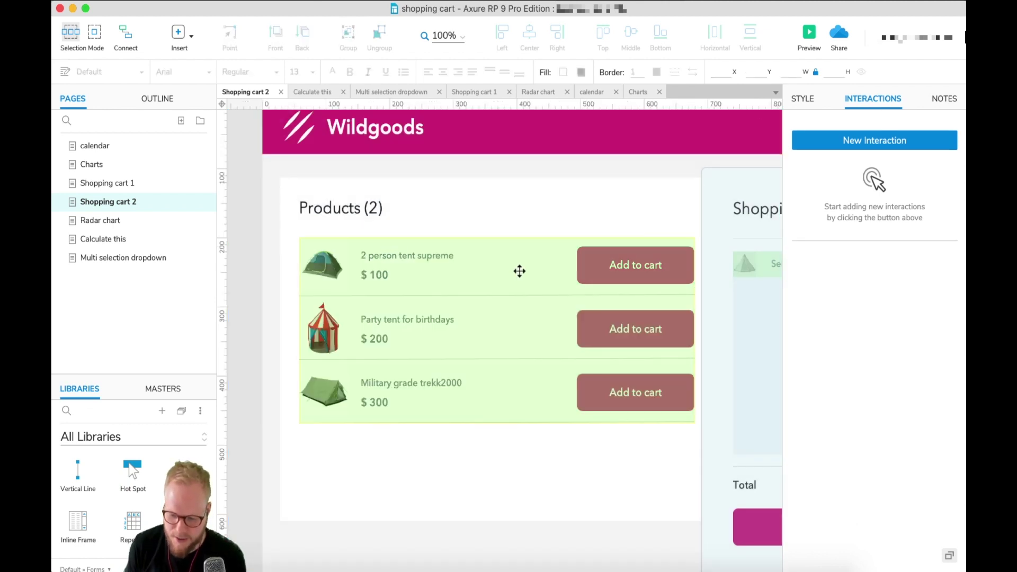
click(520, 271)
click(803, 101)
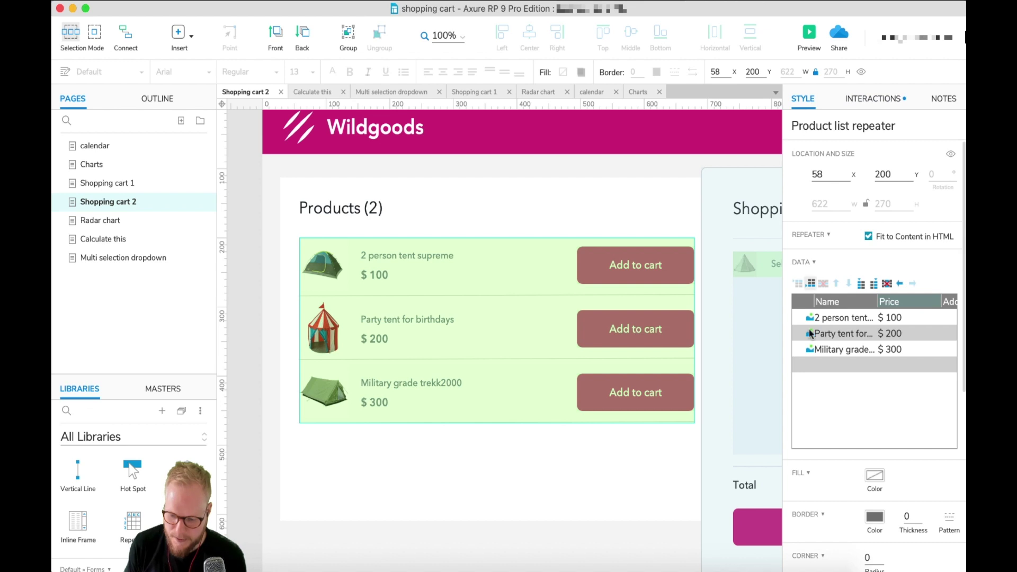
mouse_move(810, 333)
scroll(858, 402, left, 3)
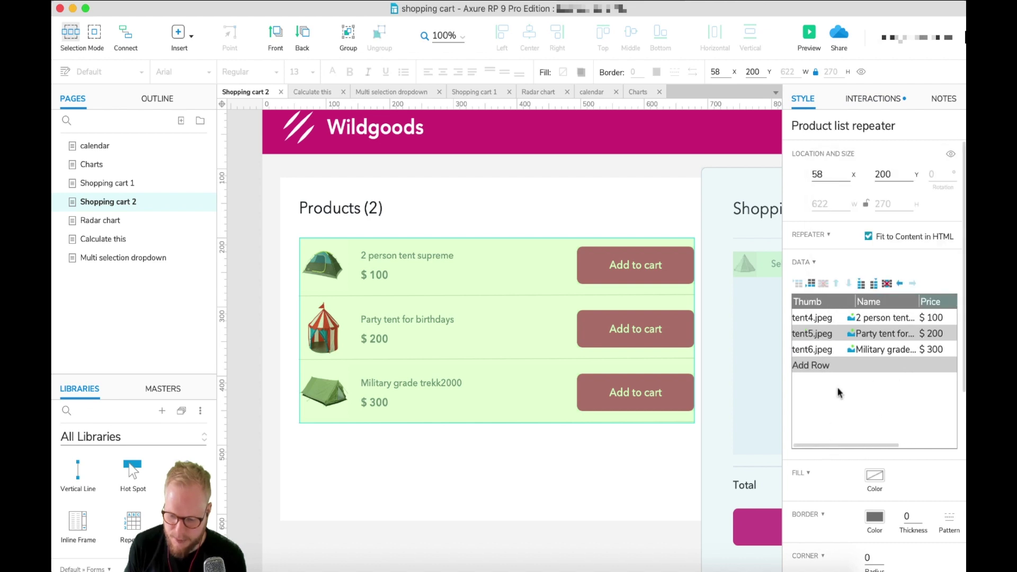
- Examine the Shopping Cart Repeater's dataset inside ++ShoppingCartModal and preview the page in the browser
double_click(731, 239)
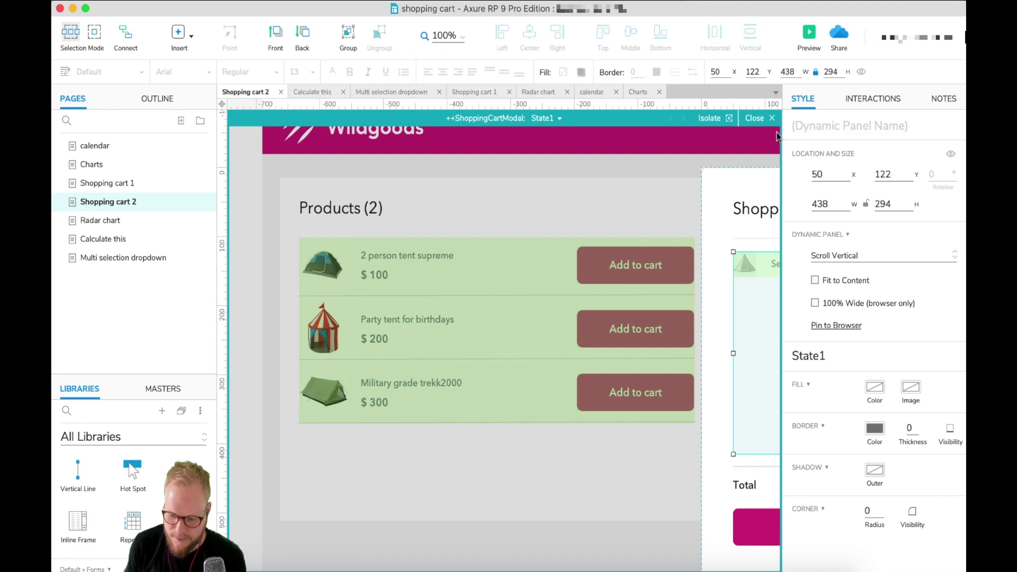
scroll(779, 263, right, 5)
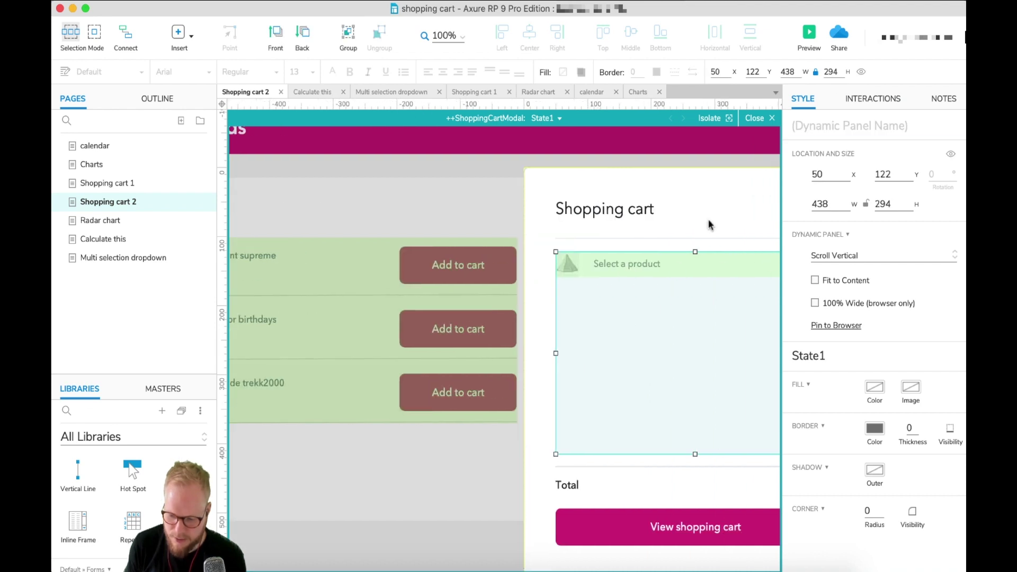
double_click(663, 264)
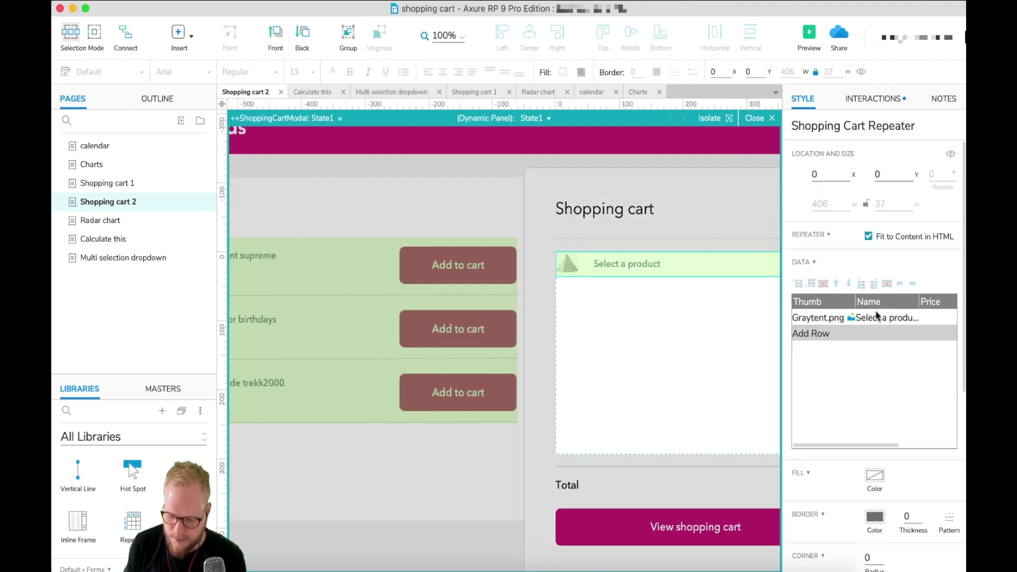
click(809, 33)
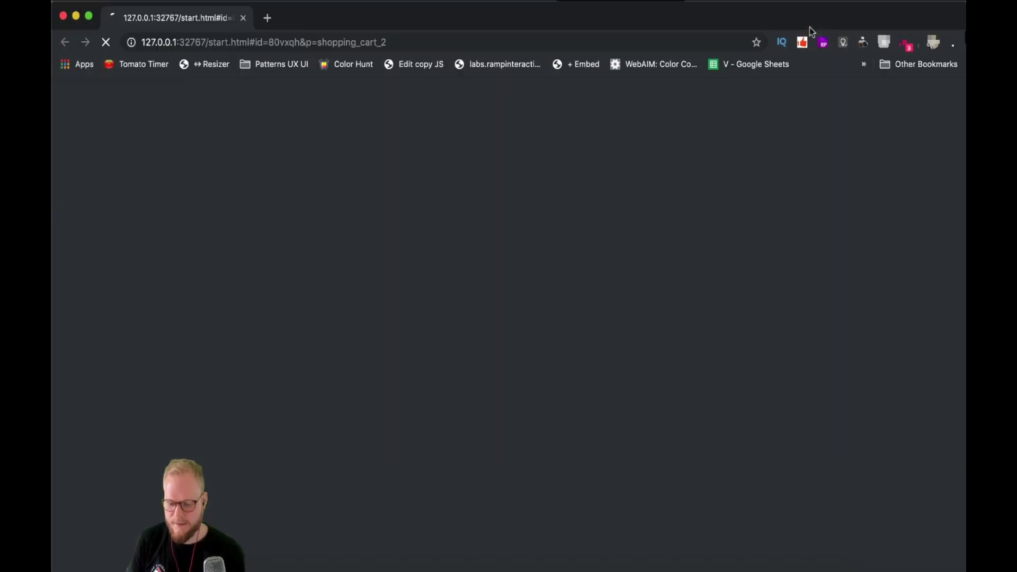
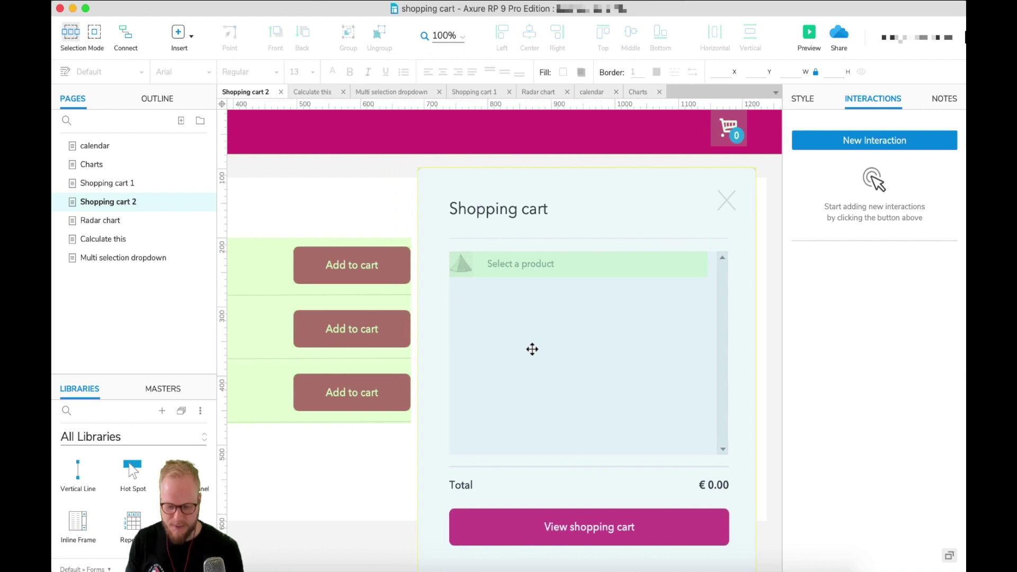
- Check the widget name of the cart's item counter and resize the hot spot over the cart icon to about 57 by 54
click(727, 139)
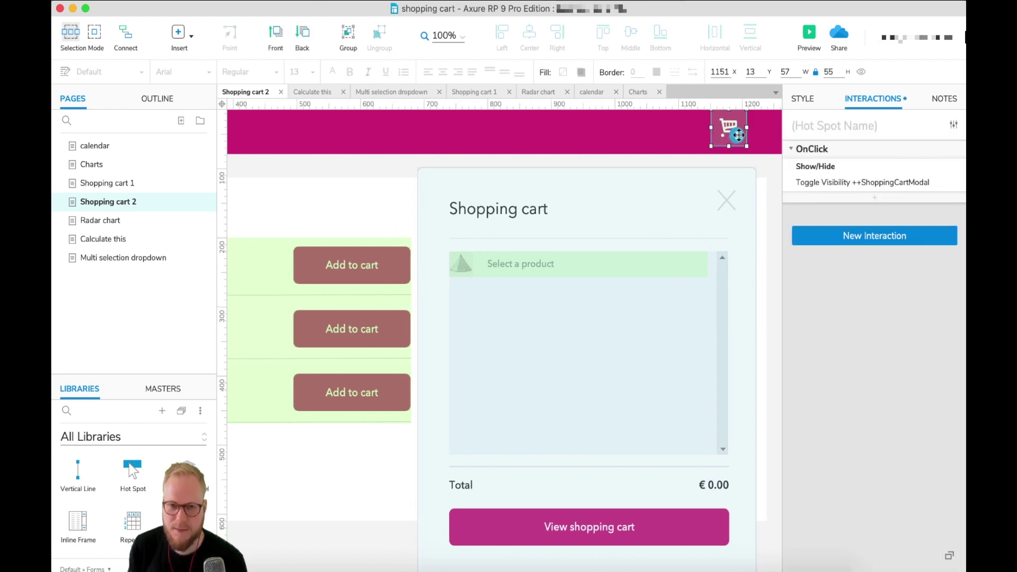
scroll(738, 135, right, 1)
click(710, 133)
drag(723, 146, 717, 147)
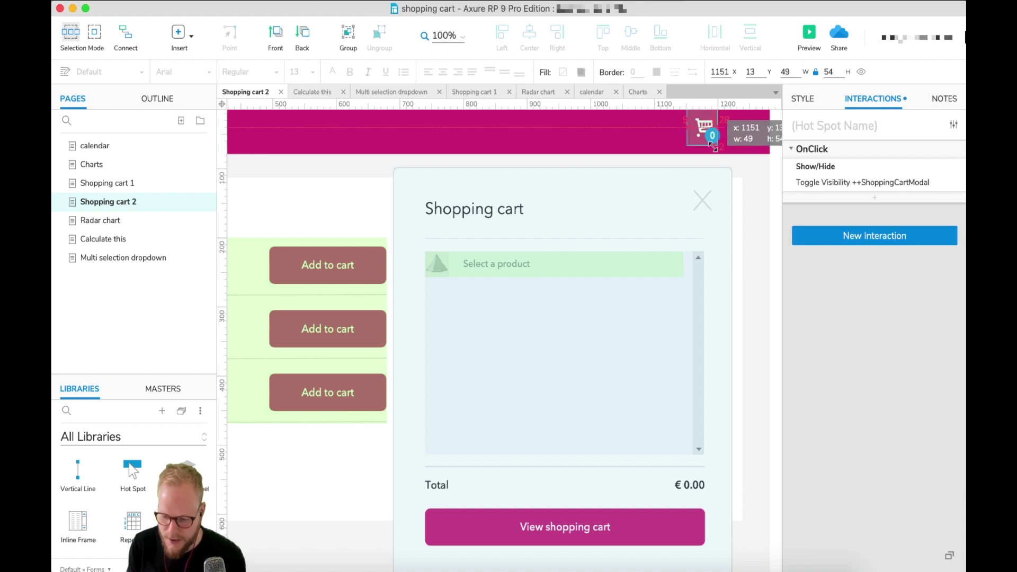
click(713, 136)
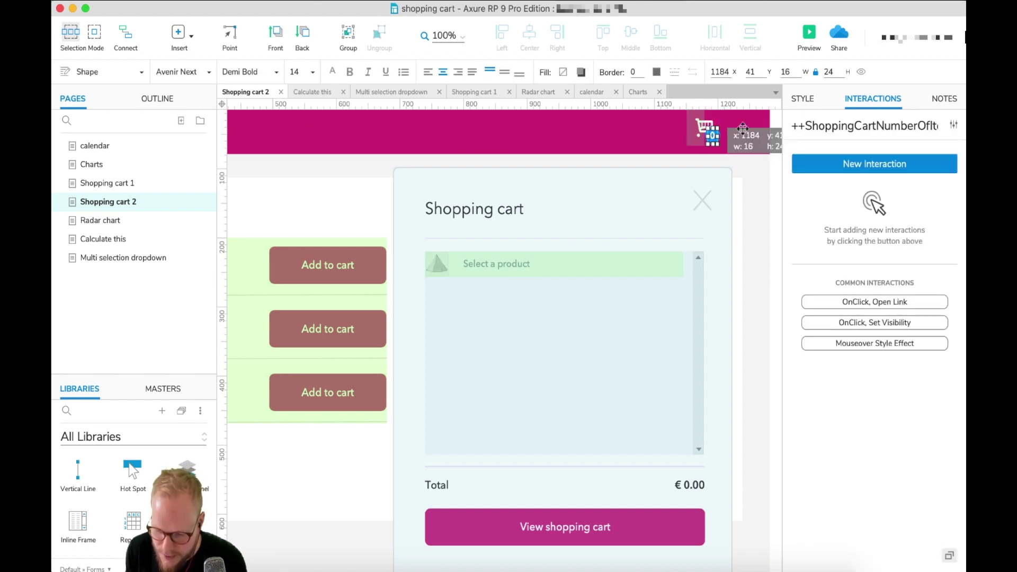
drag(850, 125, 943, 126)
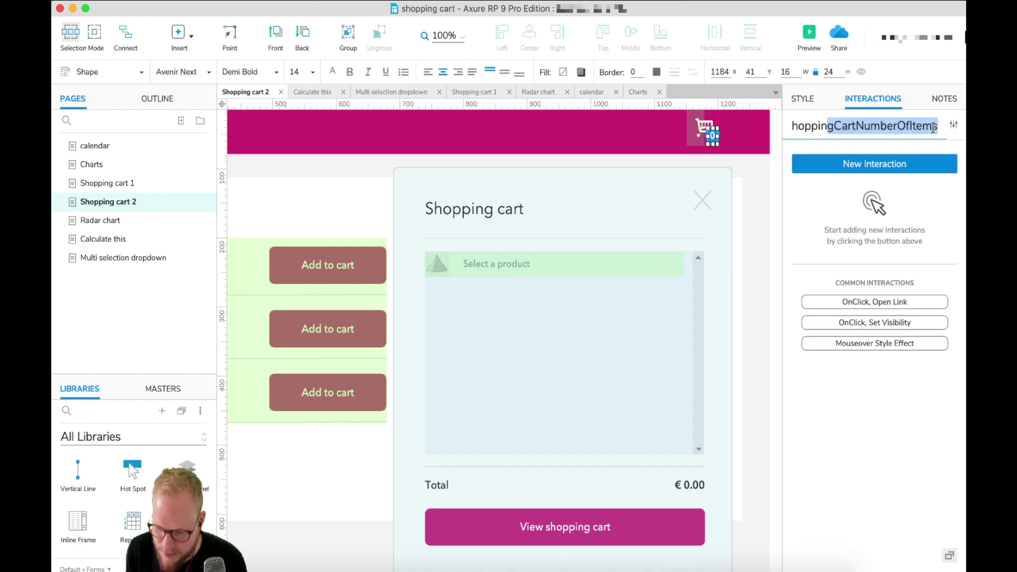
click(702, 124)
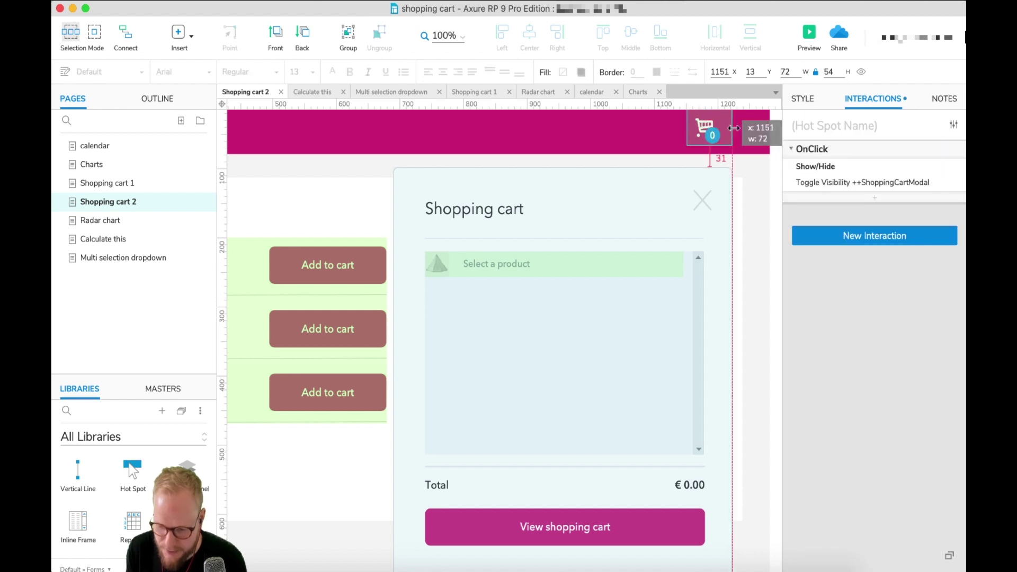
- Set the default value of the global variable NumberOfProducts to 0, review the VarItemName and VarItemPrice entries and accept the variables
scroll(663, 199, down, 1)
scroll(665, 222, left, 5)
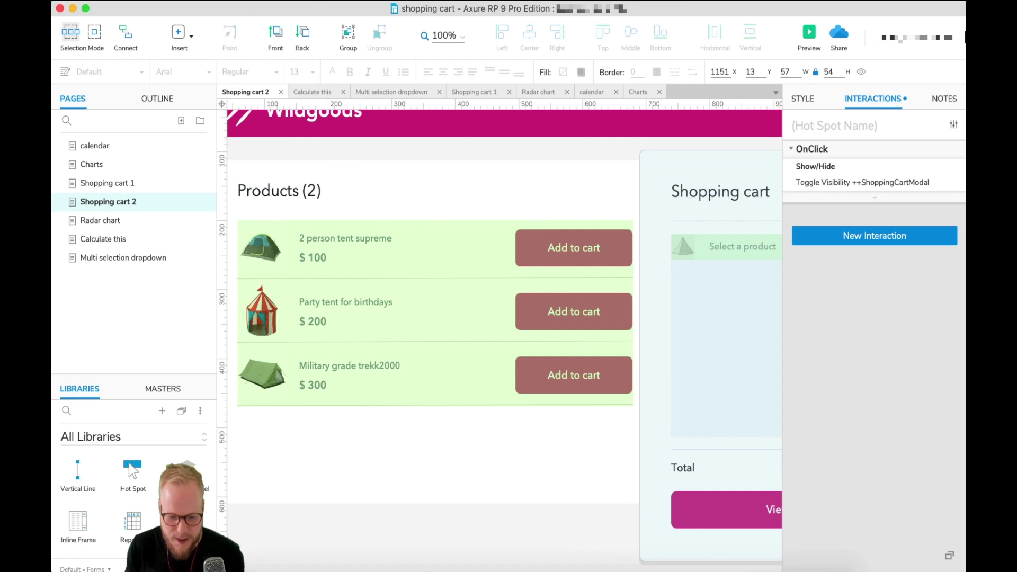
click(250, 1)
click(259, 65)
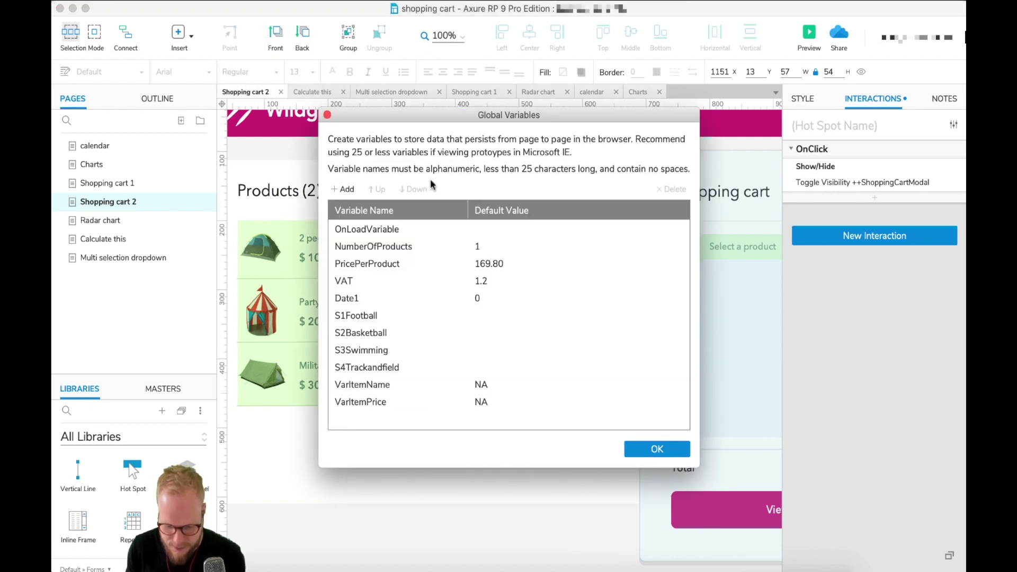
click(377, 249)
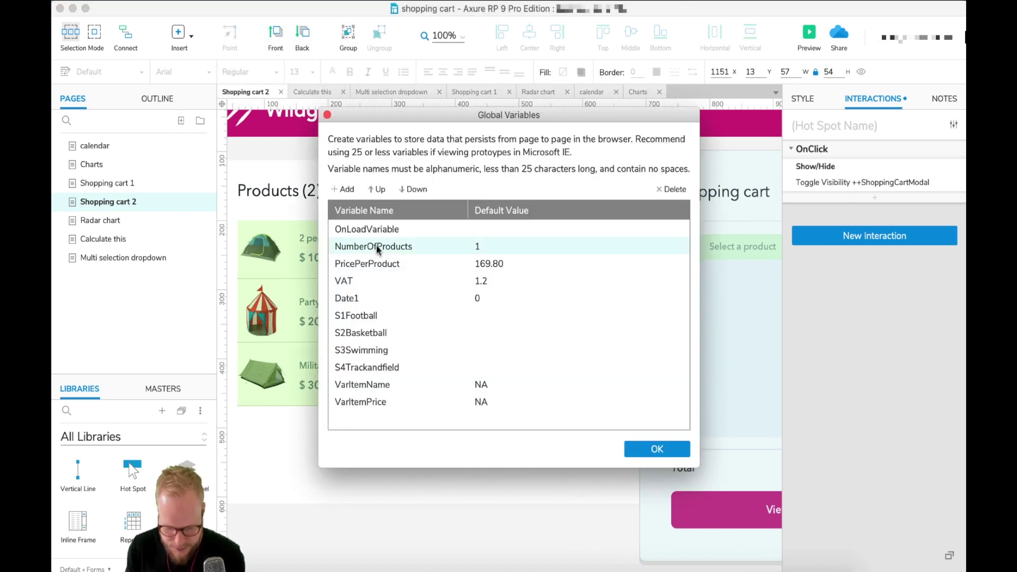
click(509, 245)
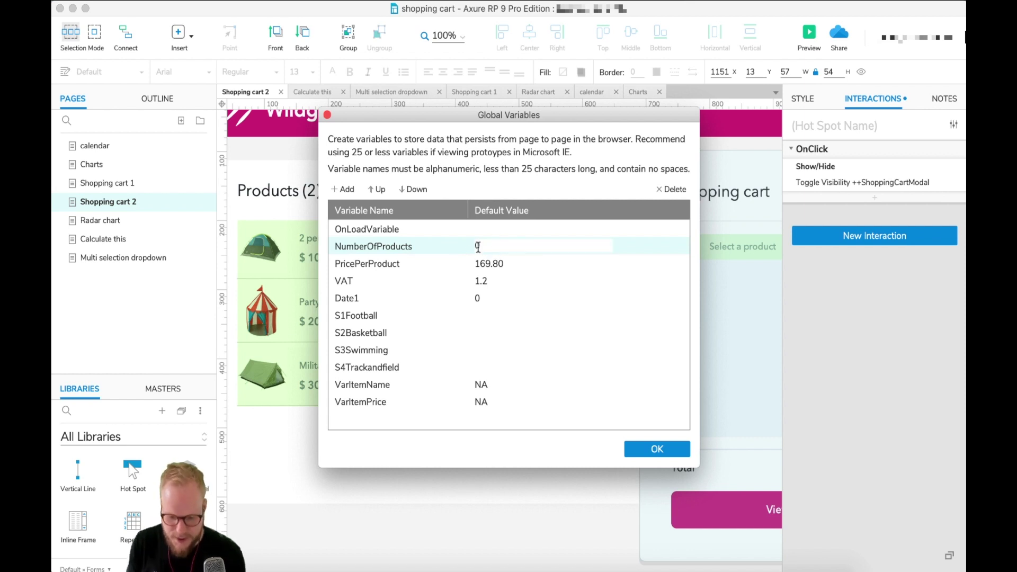
text(0)
click(386, 247)
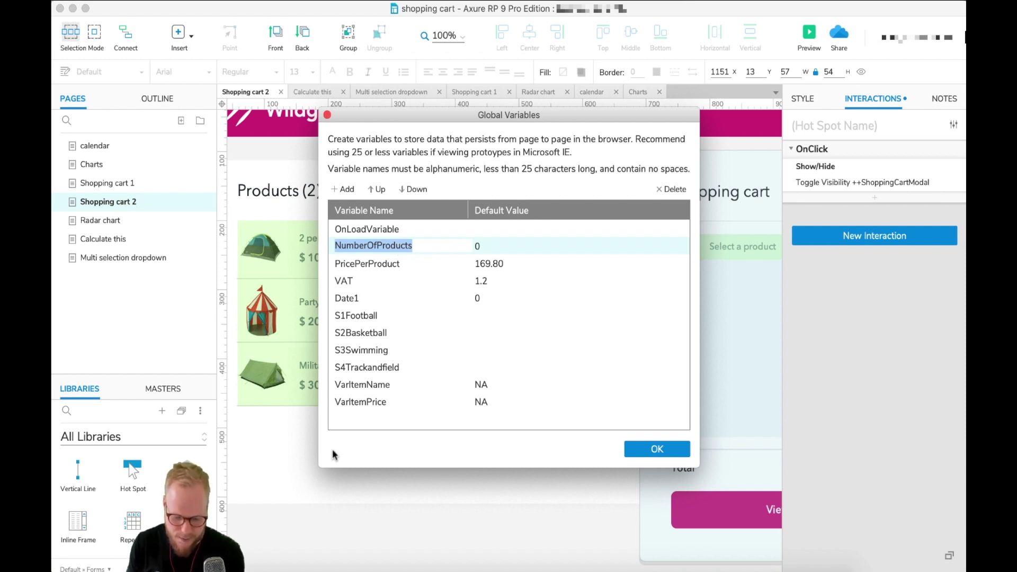
click(345, 423)
click(366, 403)
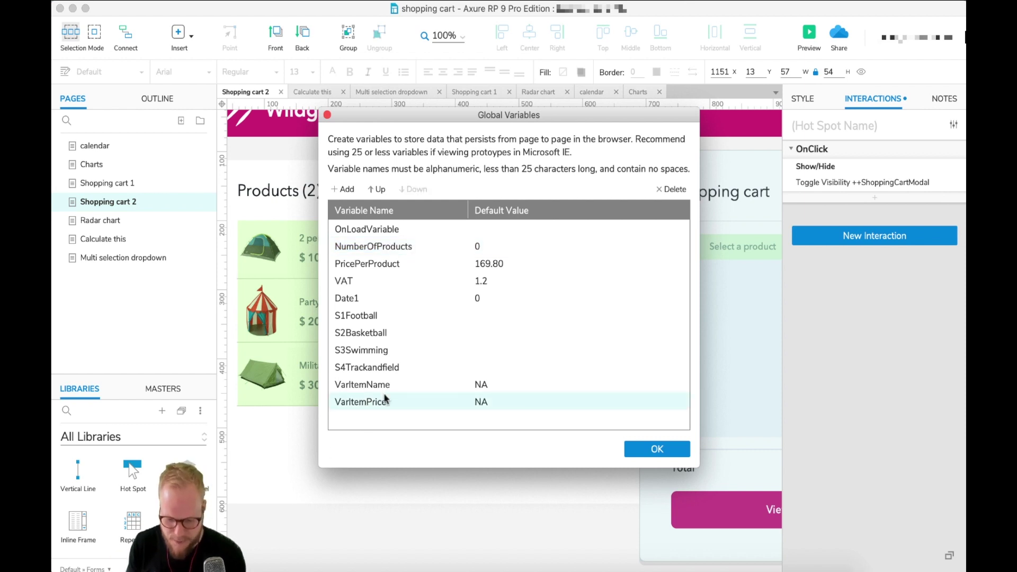
click(380, 387)
click(376, 246)
click(676, 450)
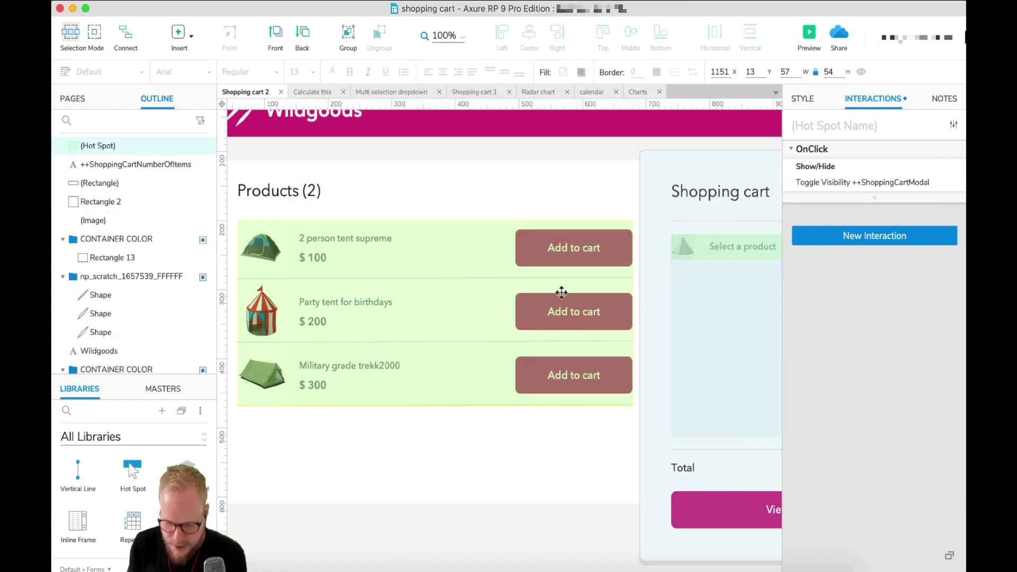
- Add a Set Variable Value action targeting NumberOfProducts to the OnClick of the Add to cart hot spot inside the Product list repeater
double_click(583, 249)
click(657, 254)
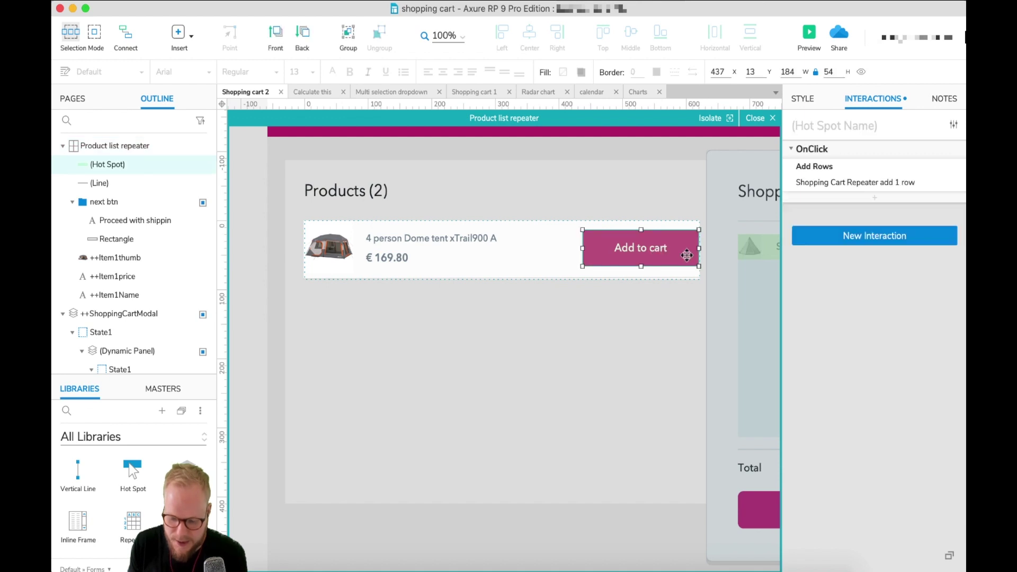
scroll(609, 260, right, 5)
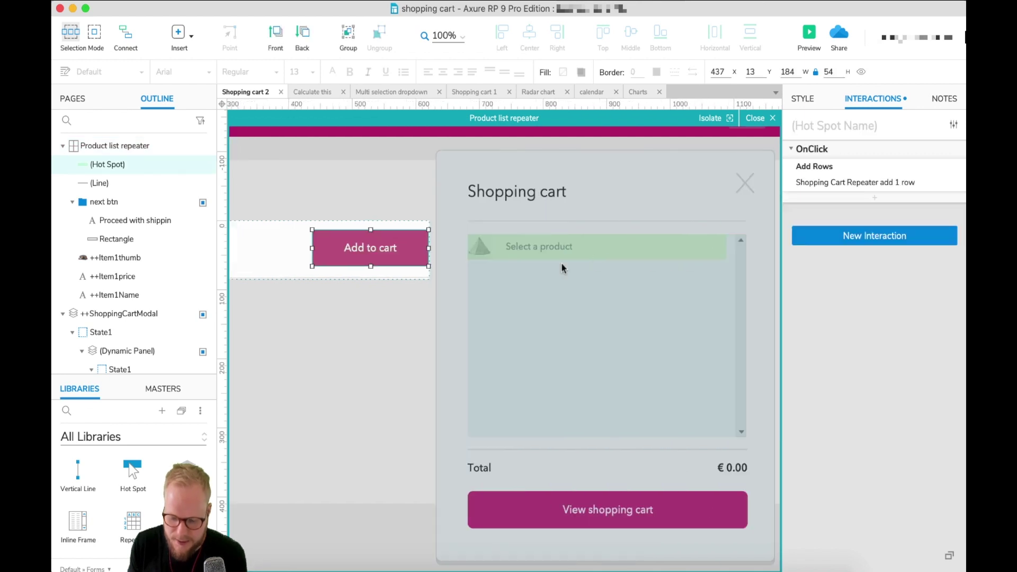
click(875, 198)
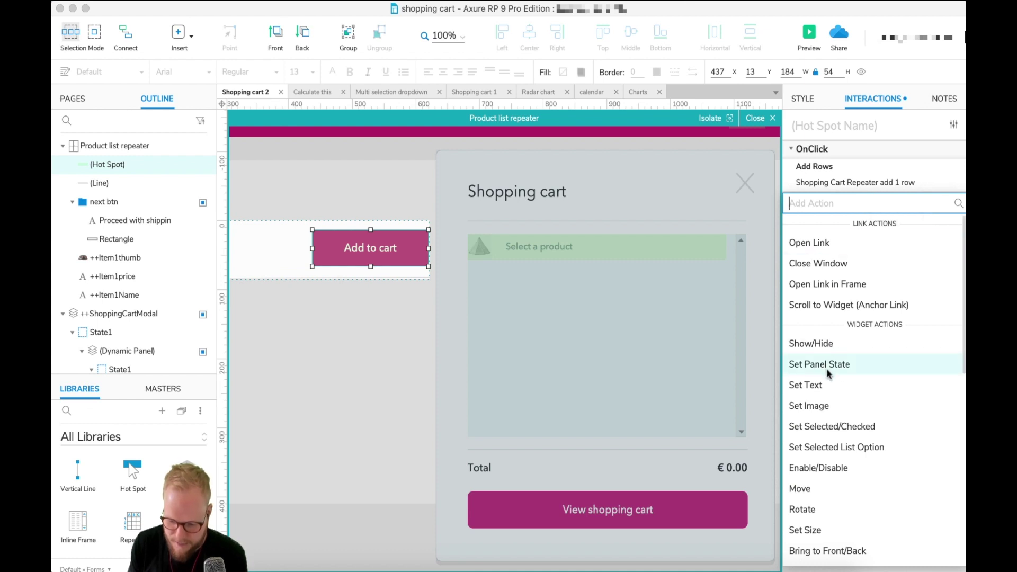
scroll(832, 522, down, 2)
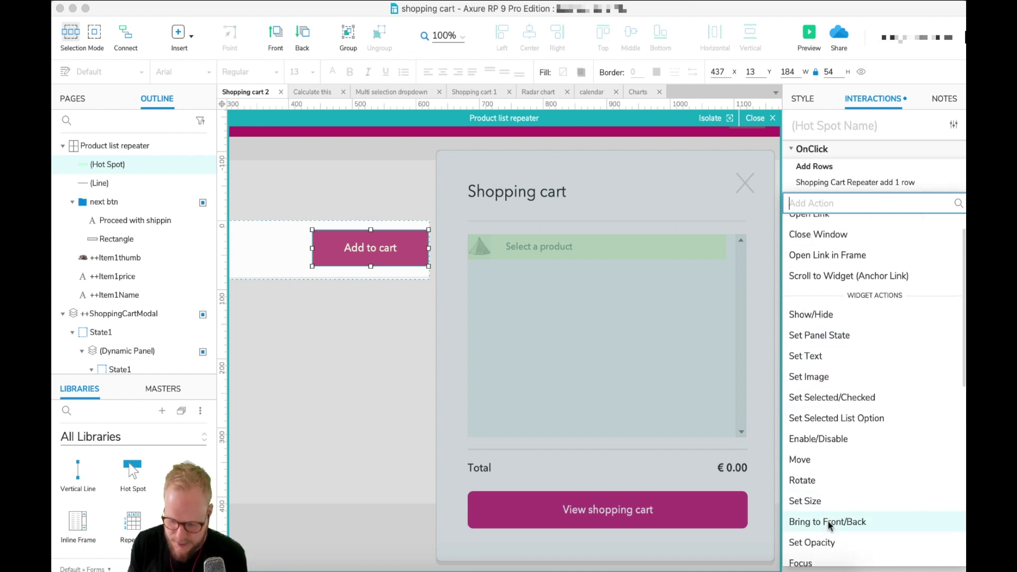
scroll(831, 524, down, 2)
scroll(834, 484, up, 3)
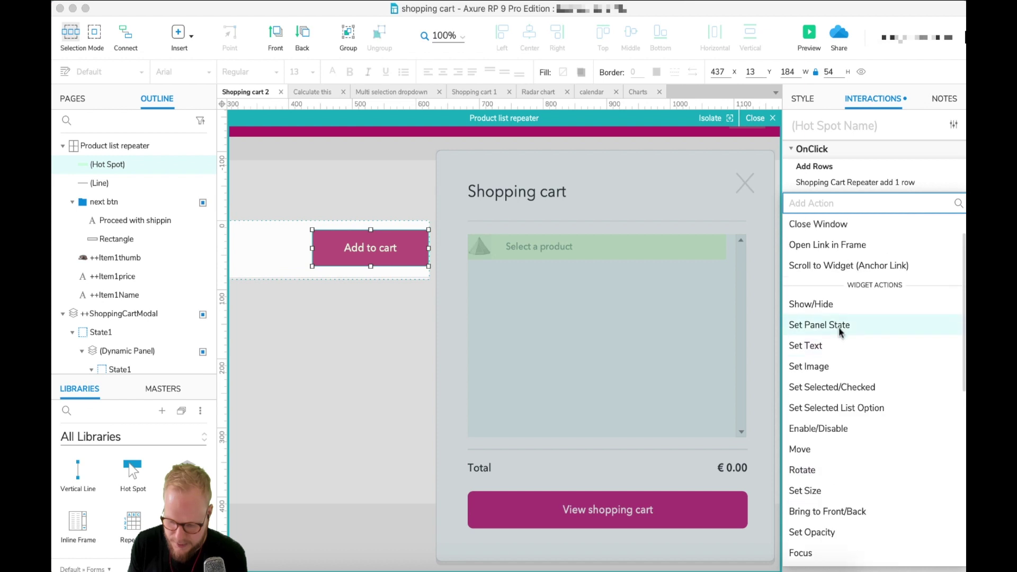
scroll(832, 427, down, 10)
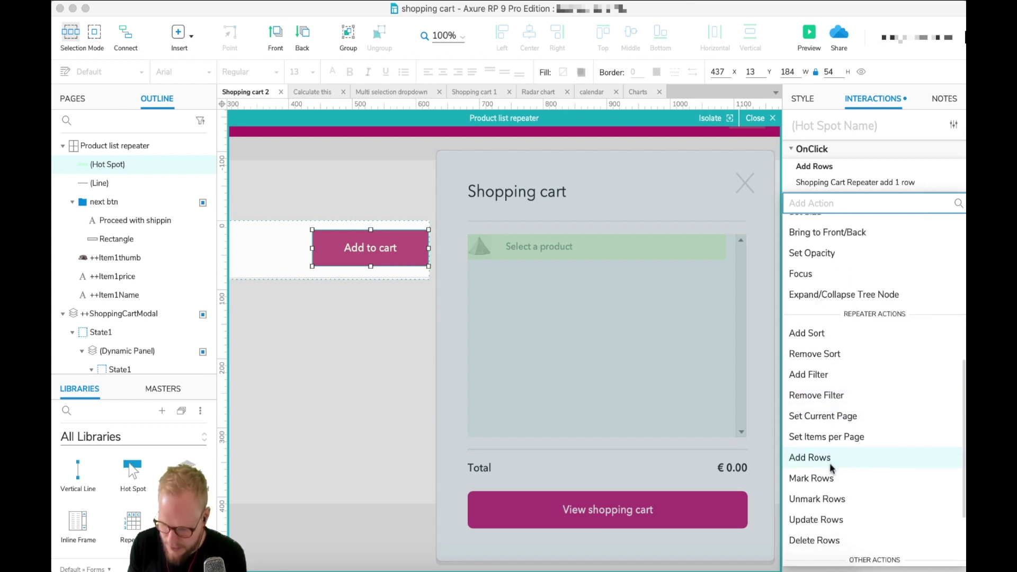
scroll(831, 473, down, 3)
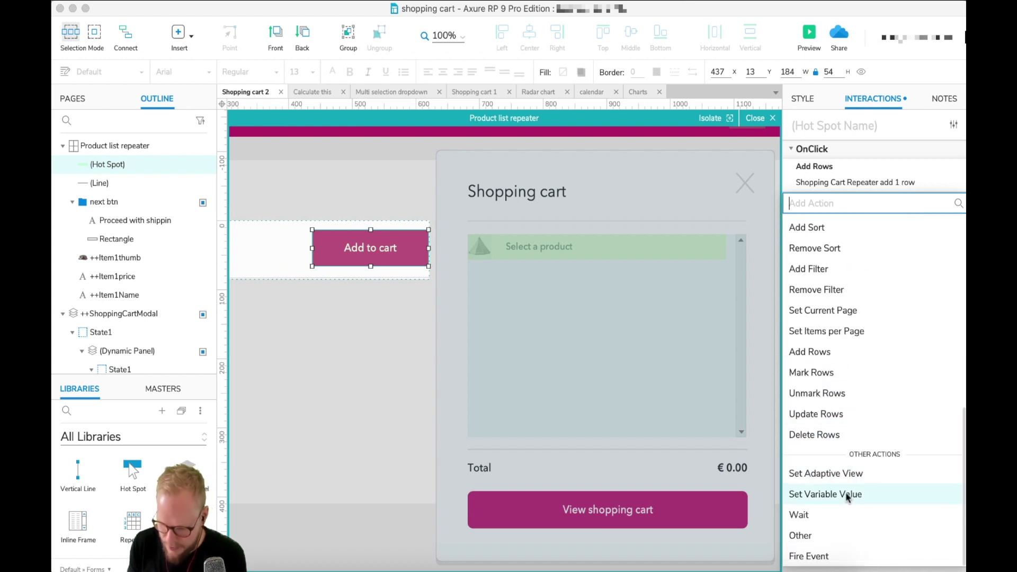
click(846, 495)
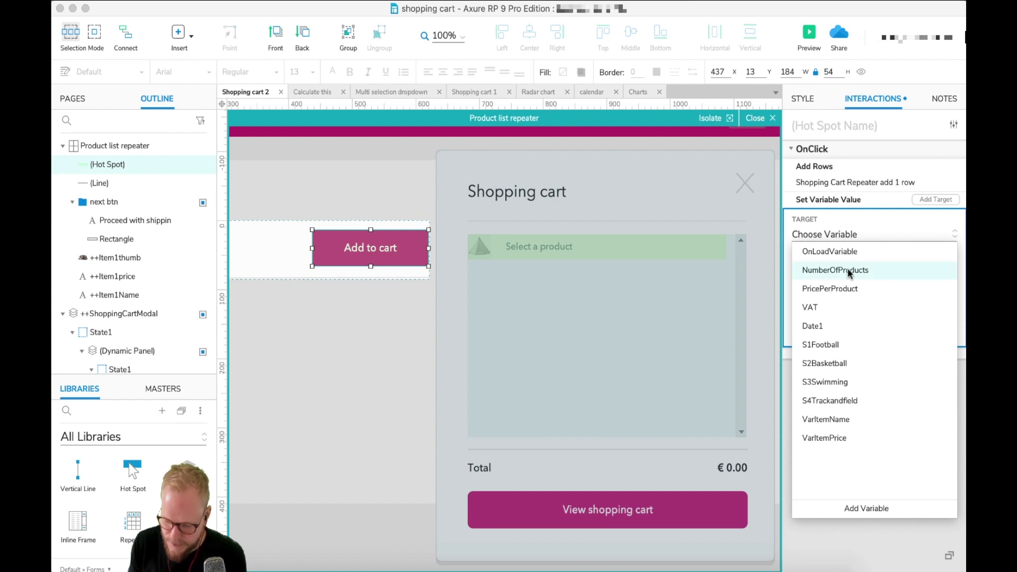
click(849, 274)
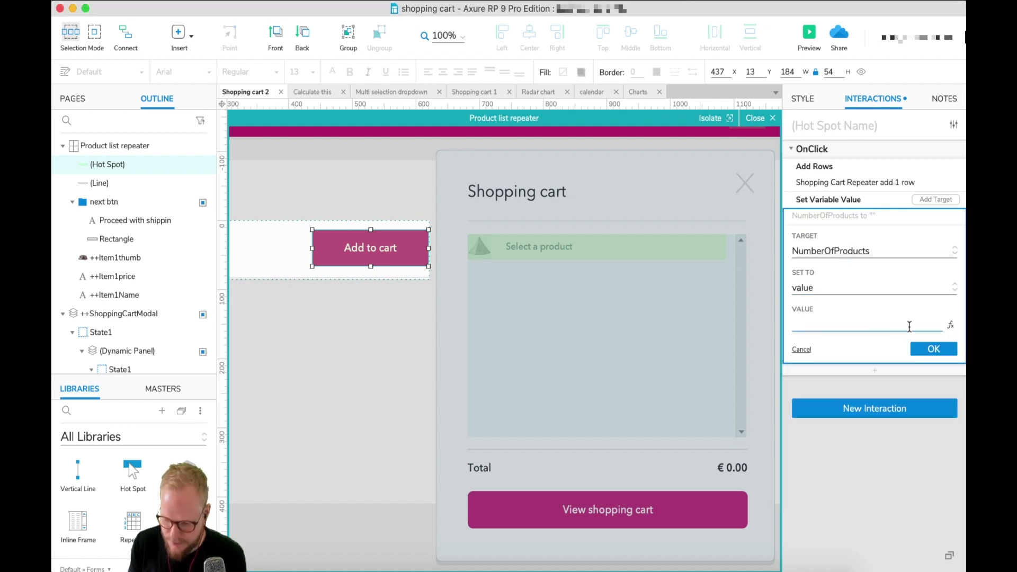
- Set the NumberOfProducts value to the expression [[NumberOfProducts+1]] and accept the action
click(951, 326)
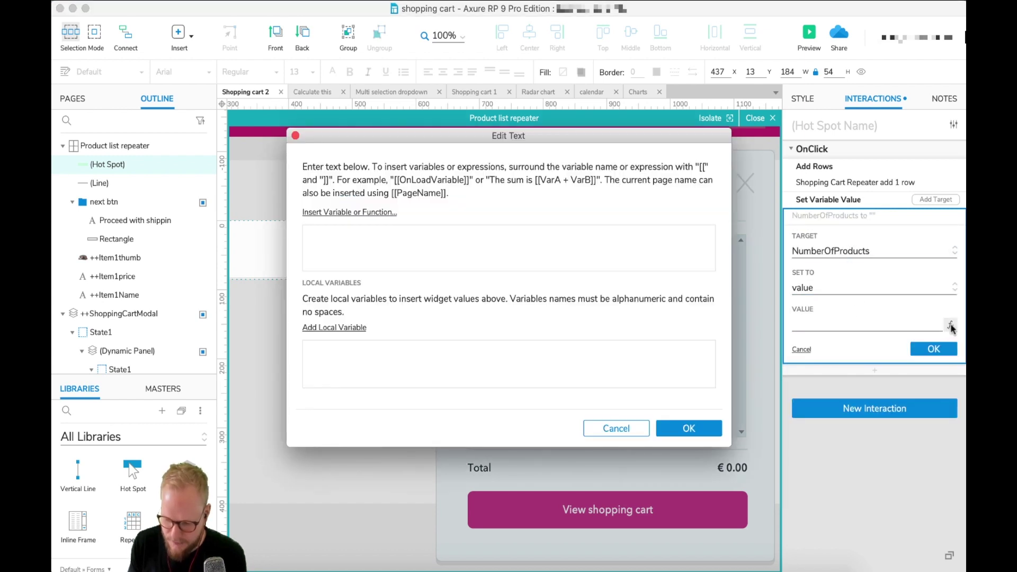
click(341, 212)
scroll(359, 382, down, 5)
scroll(359, 382, up, 6)
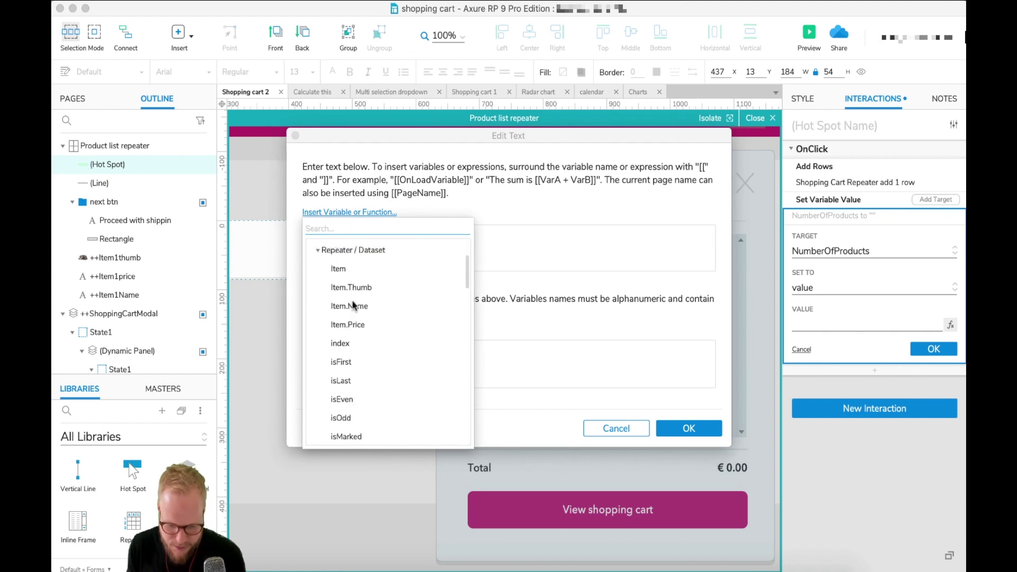
click(364, 284)
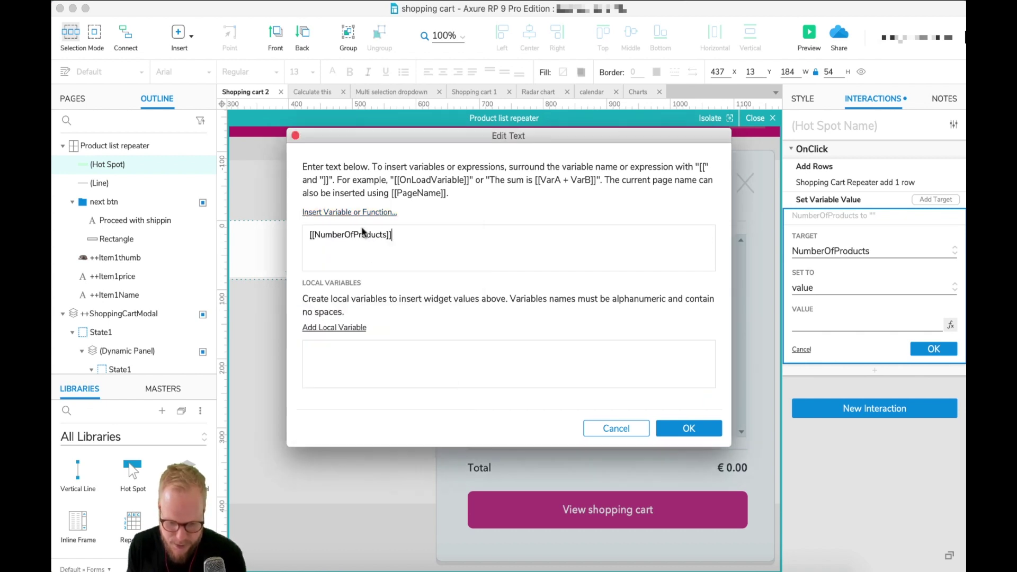
key(Left)
key(Left)
text(+1)
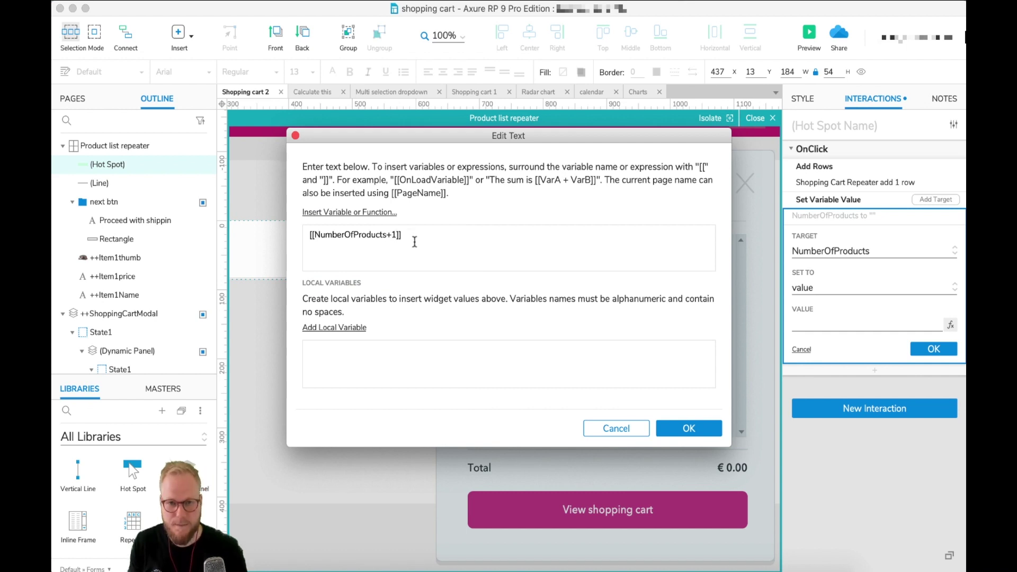
click(692, 429)
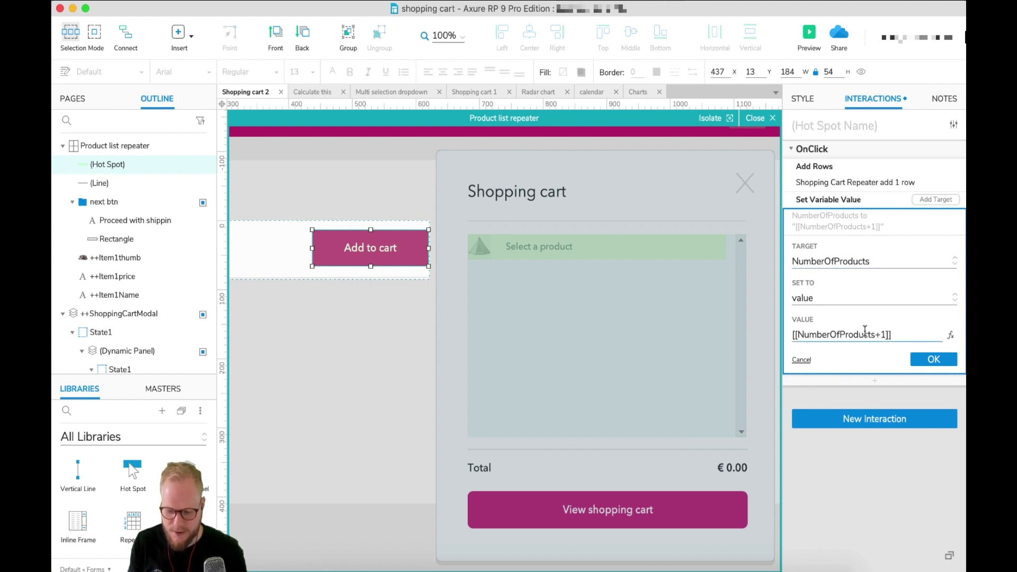
click(934, 360)
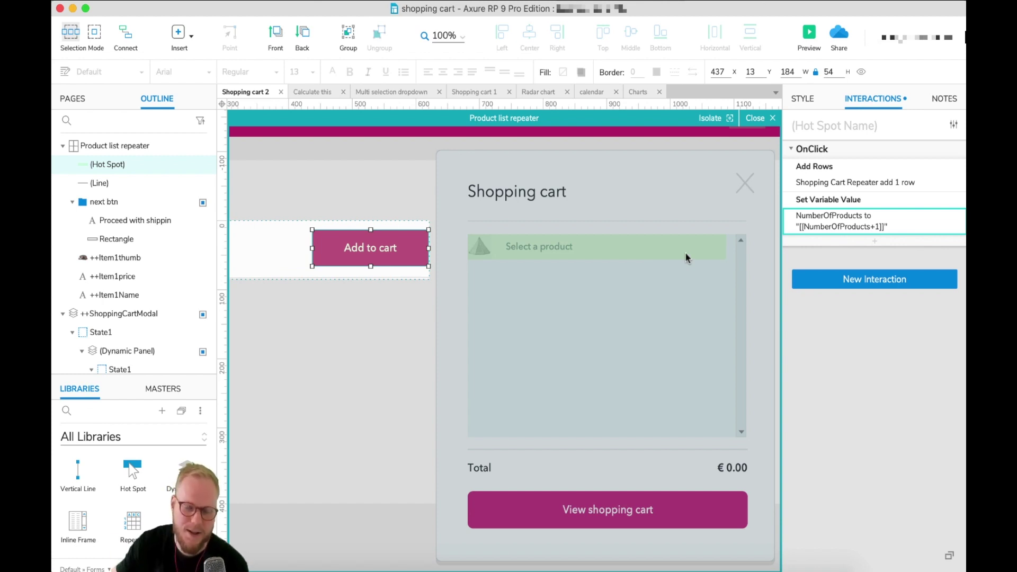
- Leave the repeater's editing mode, preview the page in the browser and test adding tents with the cart modal closed and open
click(756, 119)
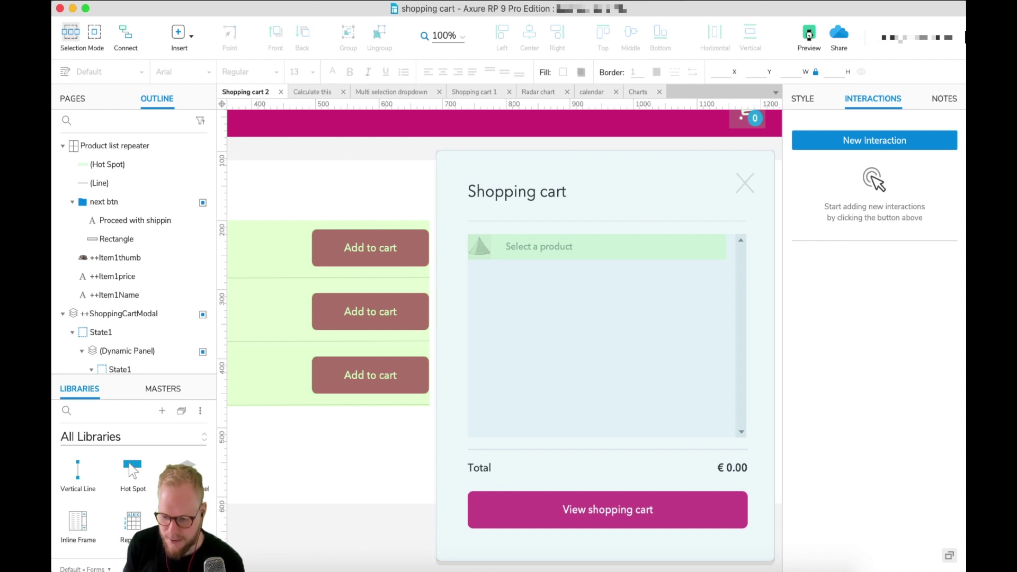
click(809, 35)
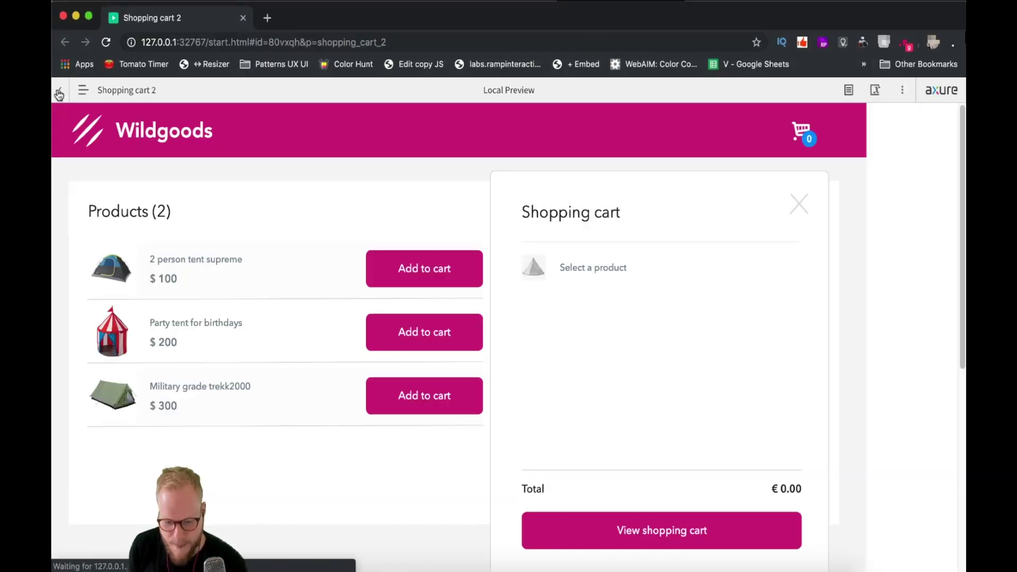
click(58, 95)
click(801, 179)
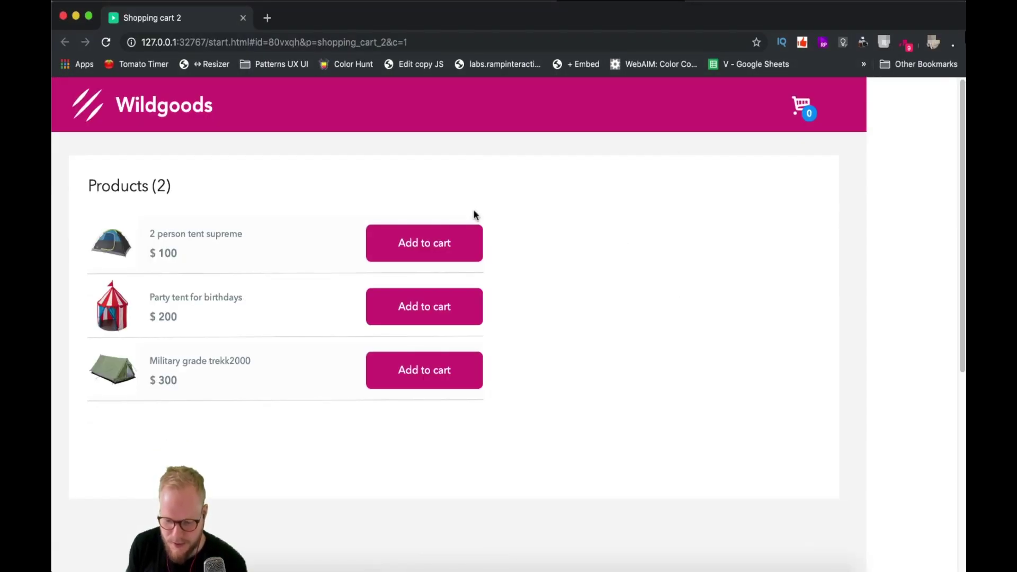
triple_click(432, 366)
click(443, 250)
click(803, 110)
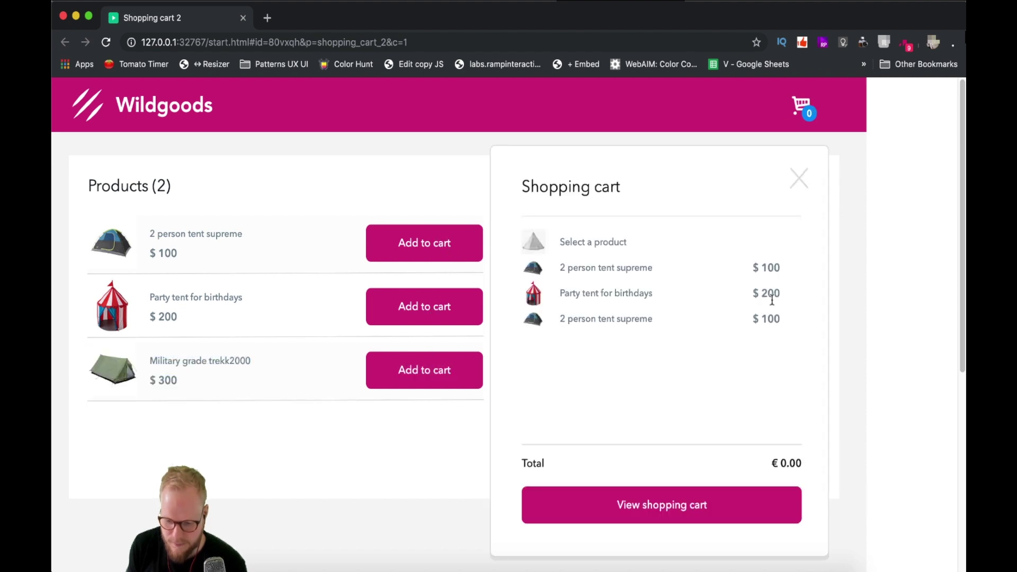
click(427, 307)
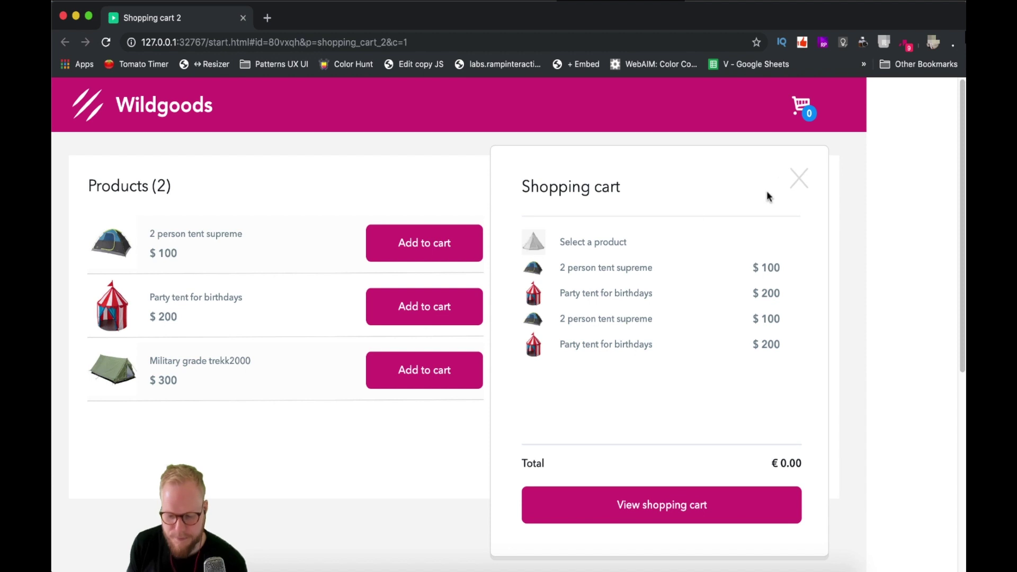
click(797, 185)
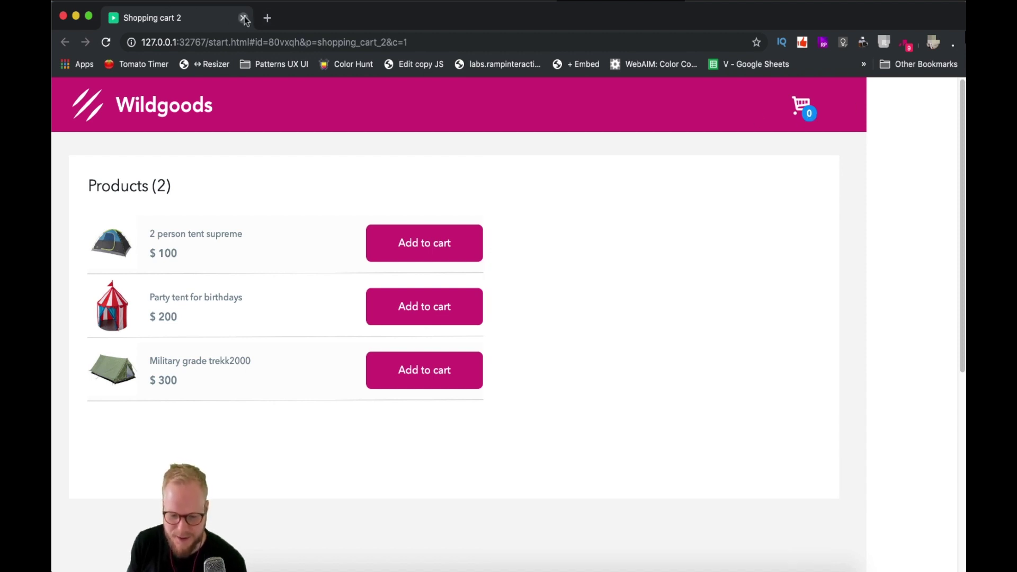
- Return to Axure RP and add a Set Text action targeting ++ShoppingCartNumberOfItems to the Add to cart hot spot's OnClick
key(super+Tab)
double_click(381, 248)
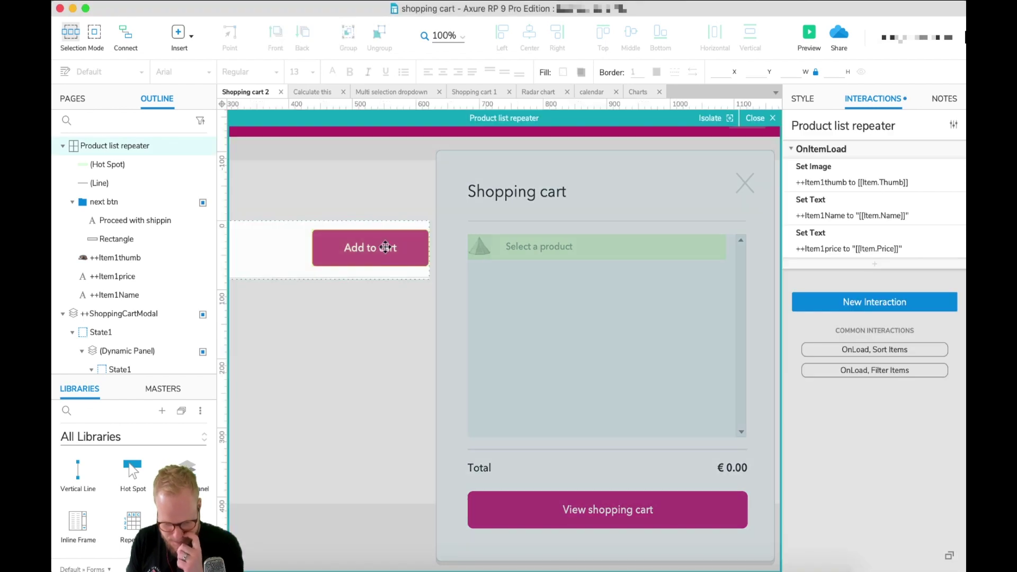
click(392, 247)
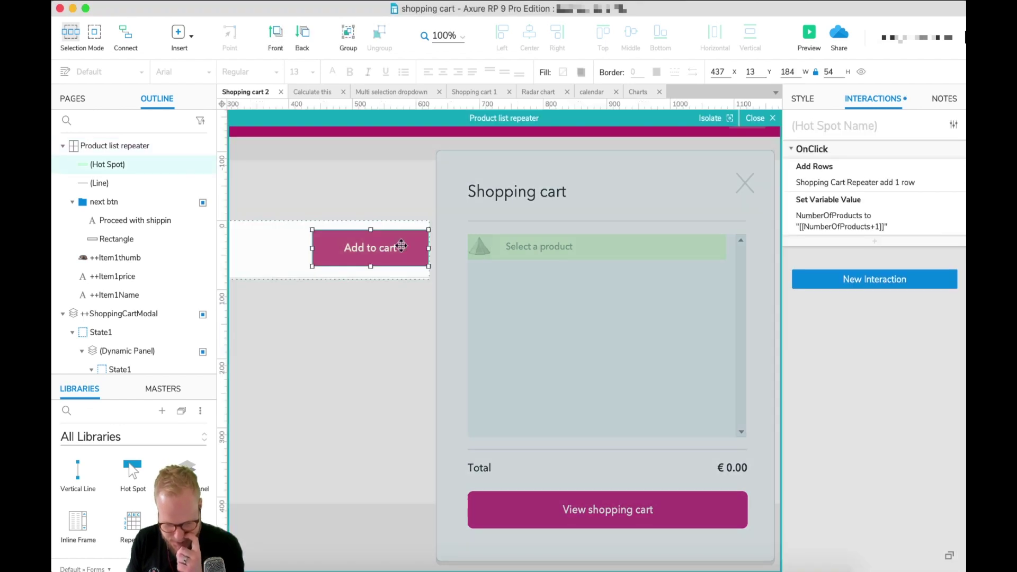
click(875, 242)
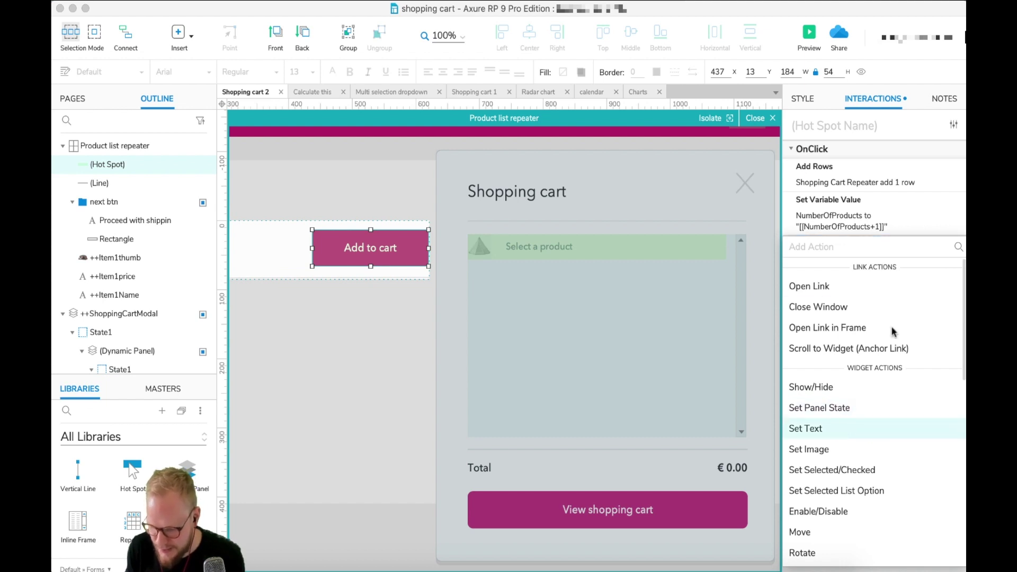
click(805, 428)
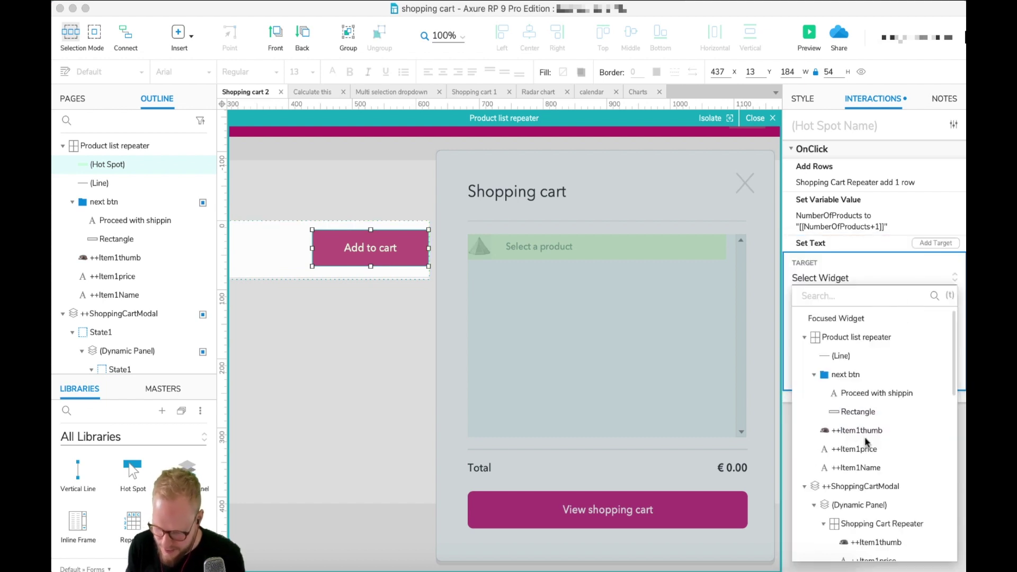
scroll(882, 487, down, 2)
scroll(889, 503, down, 6)
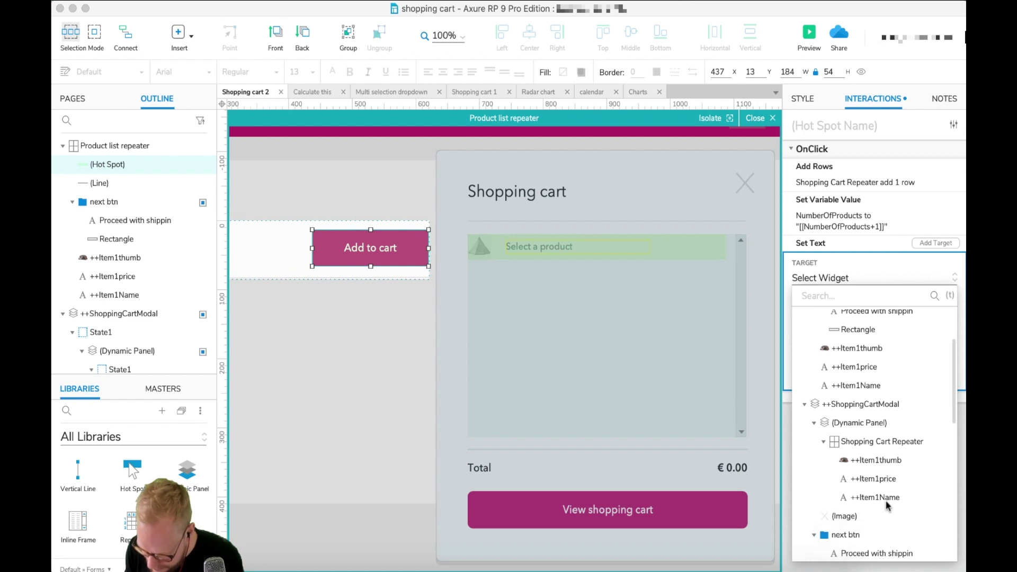
scroll(889, 504, down, 6)
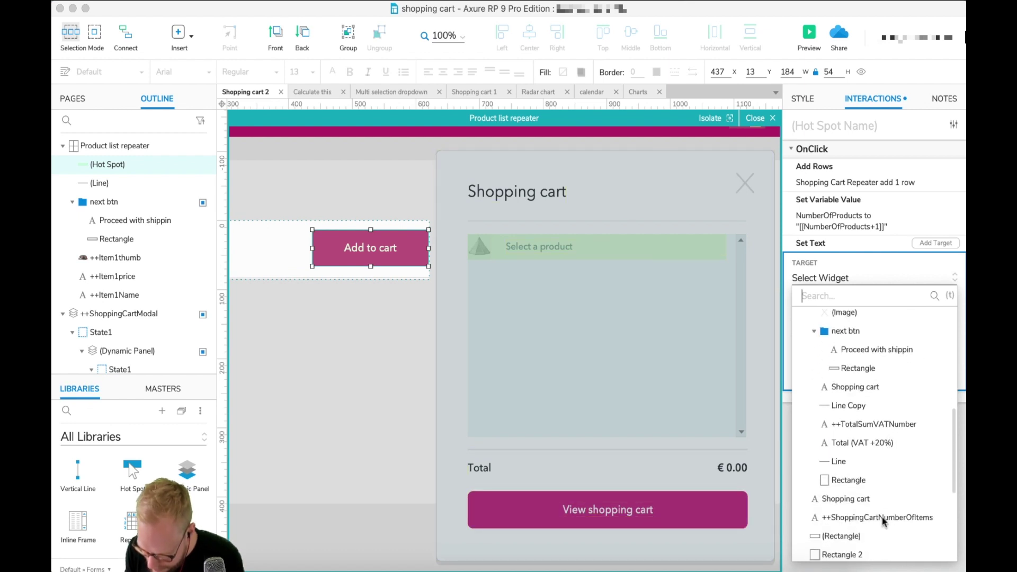
click(884, 522)
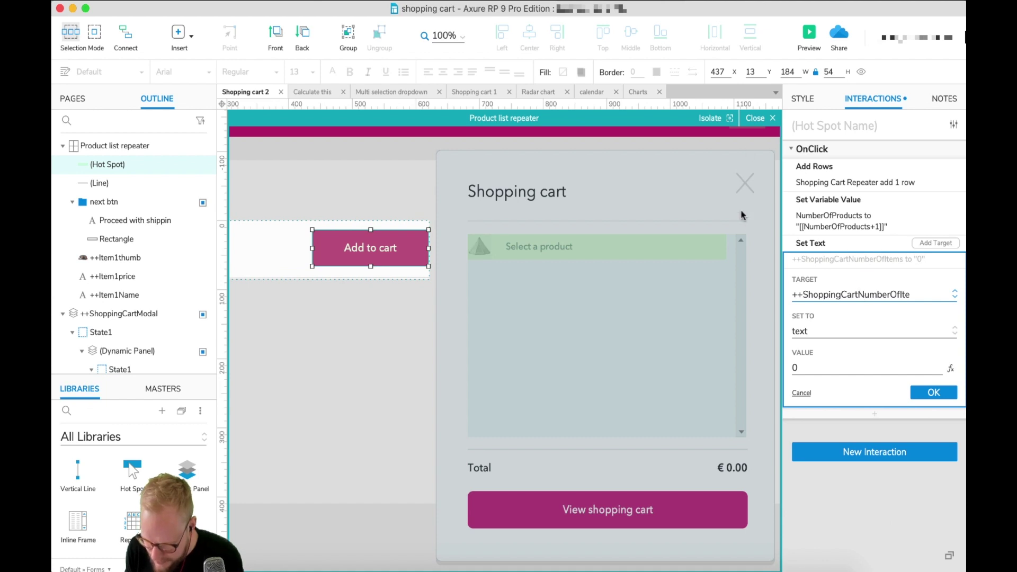
- Set the ++ShoppingCartNumberOfItems text to the value of variable NumberOfProducts and accept the action
scroll(752, 139, up, 2)
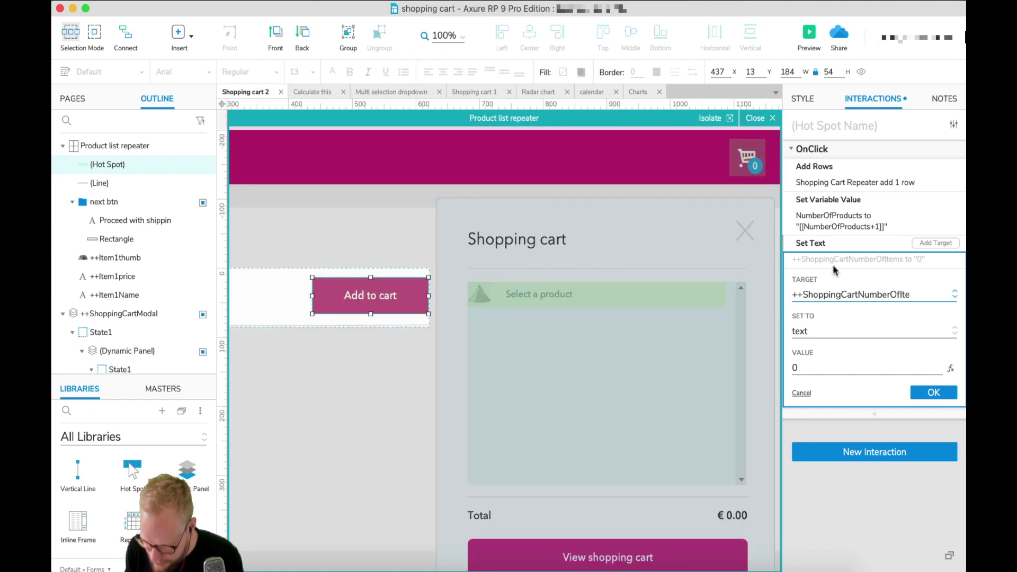
click(949, 333)
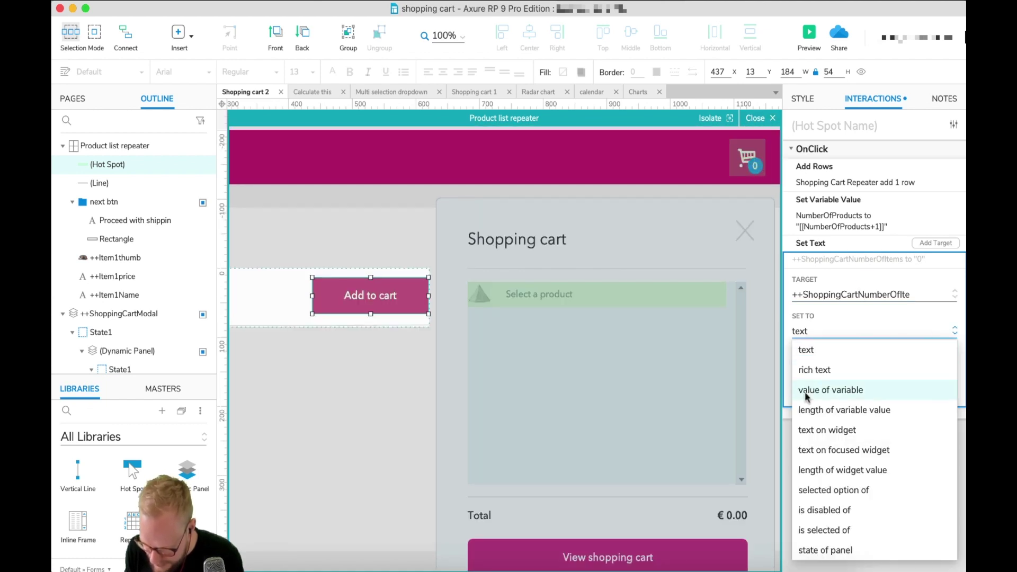
click(819, 389)
click(852, 378)
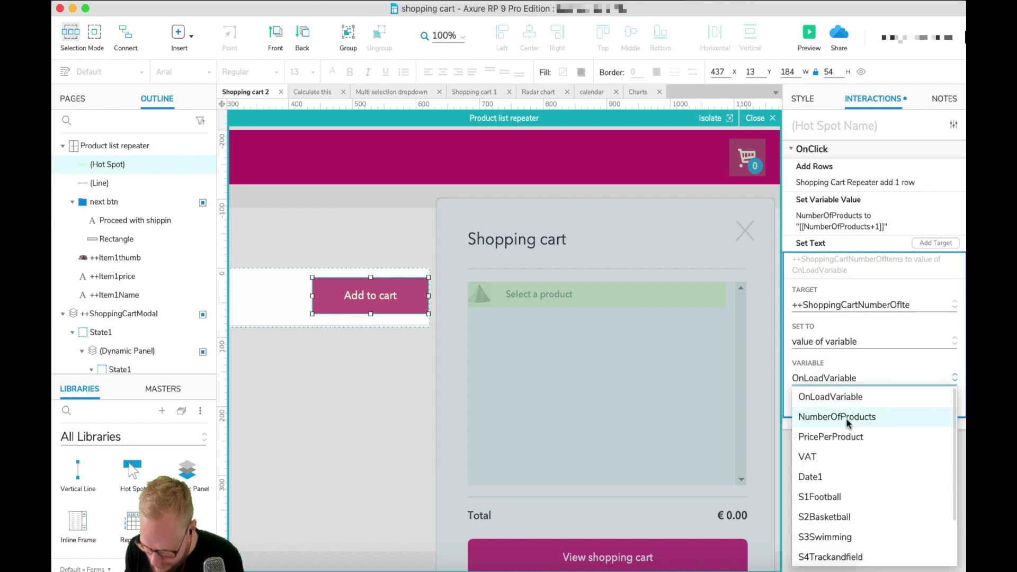
click(848, 417)
click(933, 406)
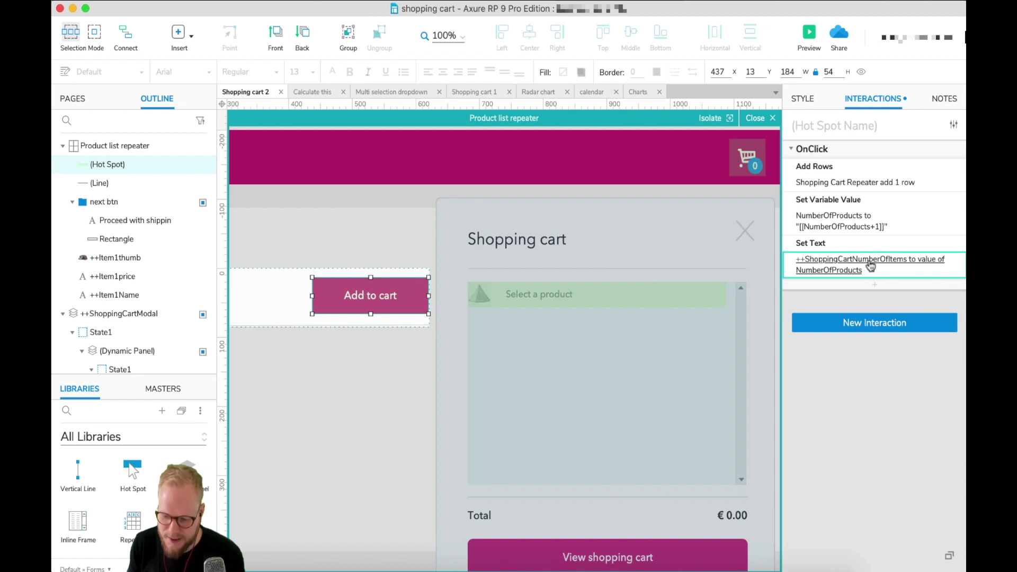
- Leave the repeater's editing mode, preview the page in the browser and test the item counter by adding each of the three tents and another 2 person tent supreme
click(760, 118)
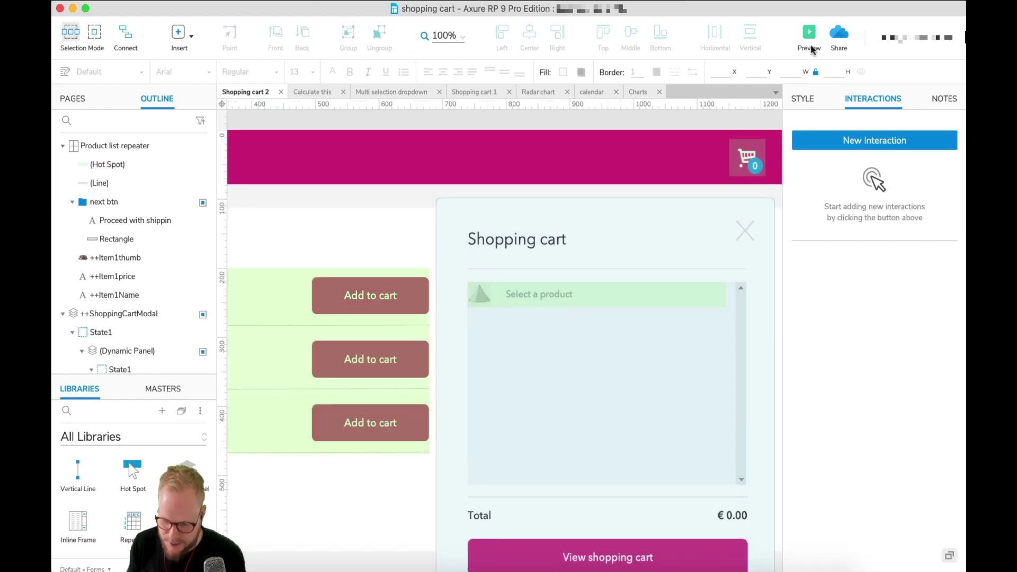
click(814, 34)
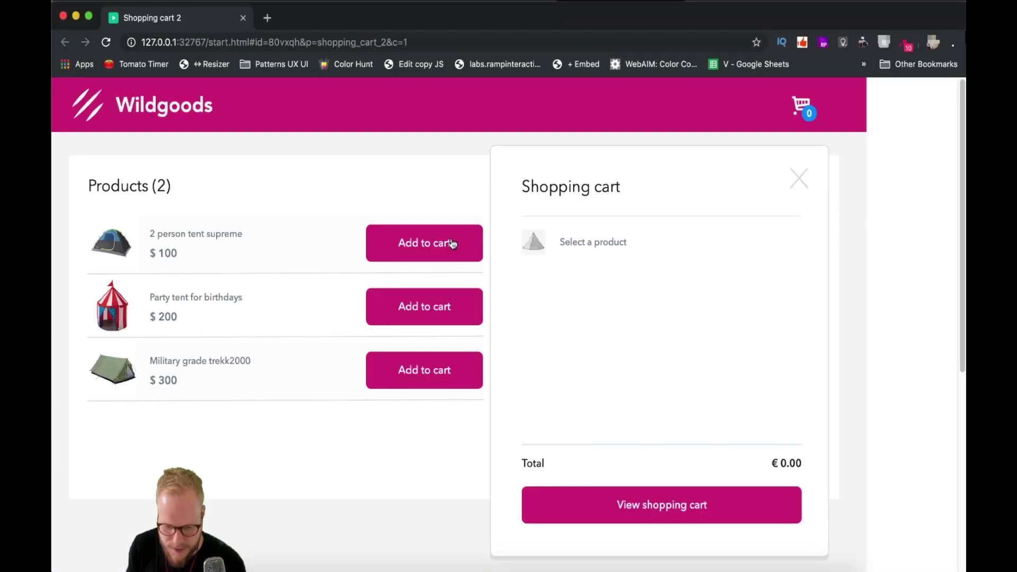
click(453, 243)
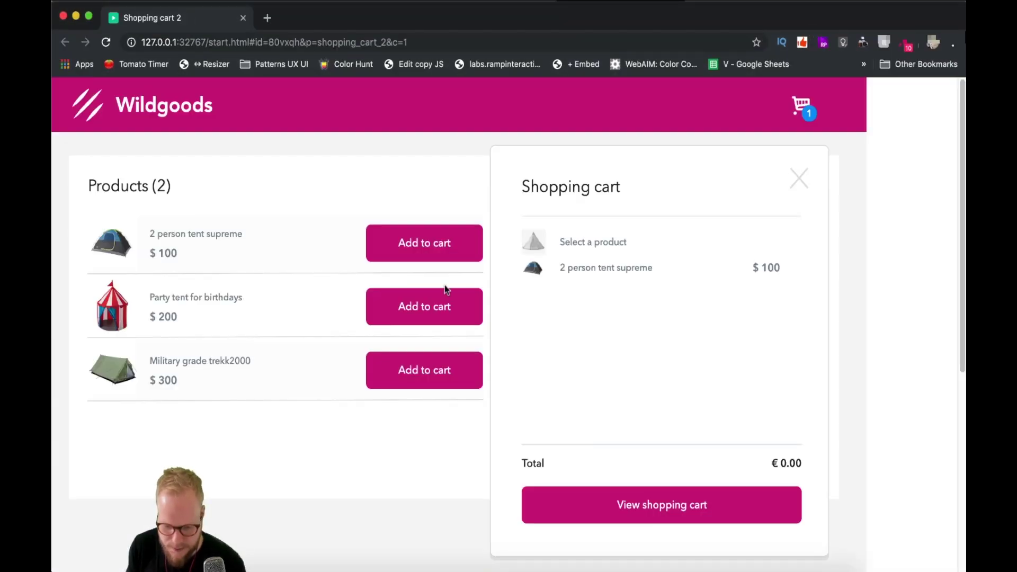
click(460, 308)
click(445, 364)
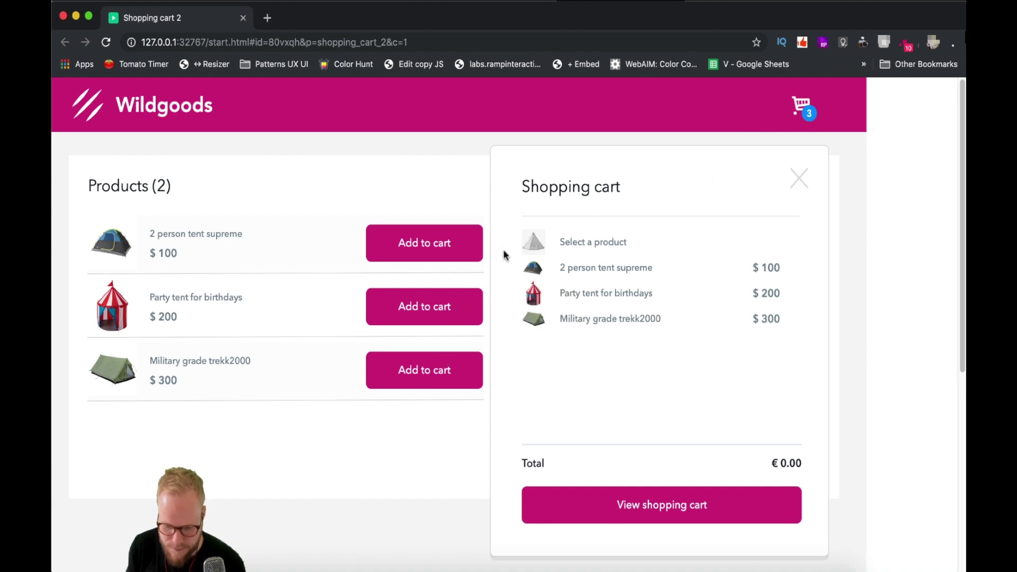
click(449, 251)
- Test closing and reopening the shopping cart modal several times in the preview, leaving it closed
click(798, 180)
click(807, 117)
click(799, 179)
click(804, 108)
click(800, 180)
click(802, 107)
click(800, 180)
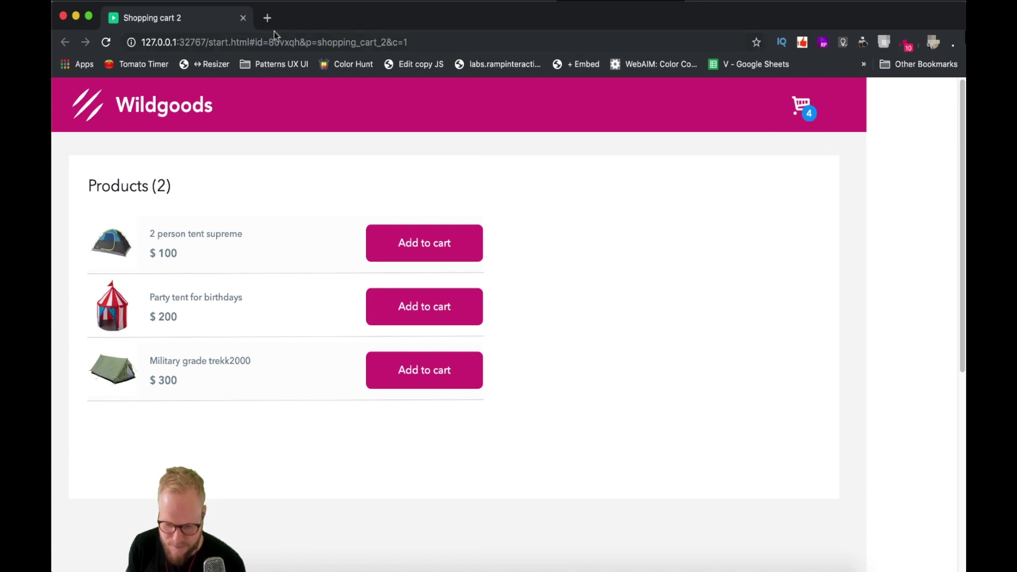
- Close the browser preview, return to Axure RP and make the ++ShoppingCartModal dynamic panel hidden by default
click(243, 18)
click(649, 249)
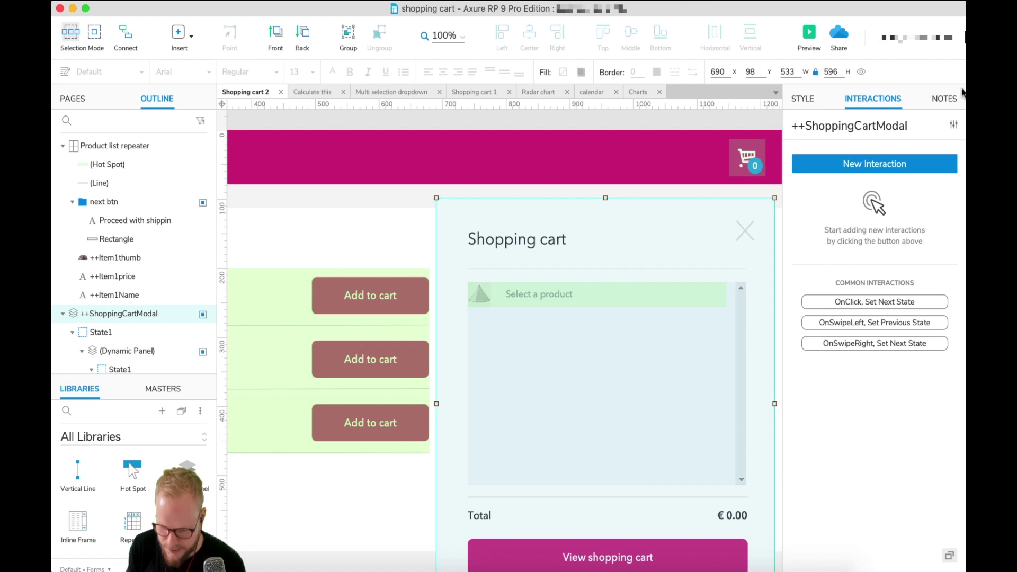
click(822, 97)
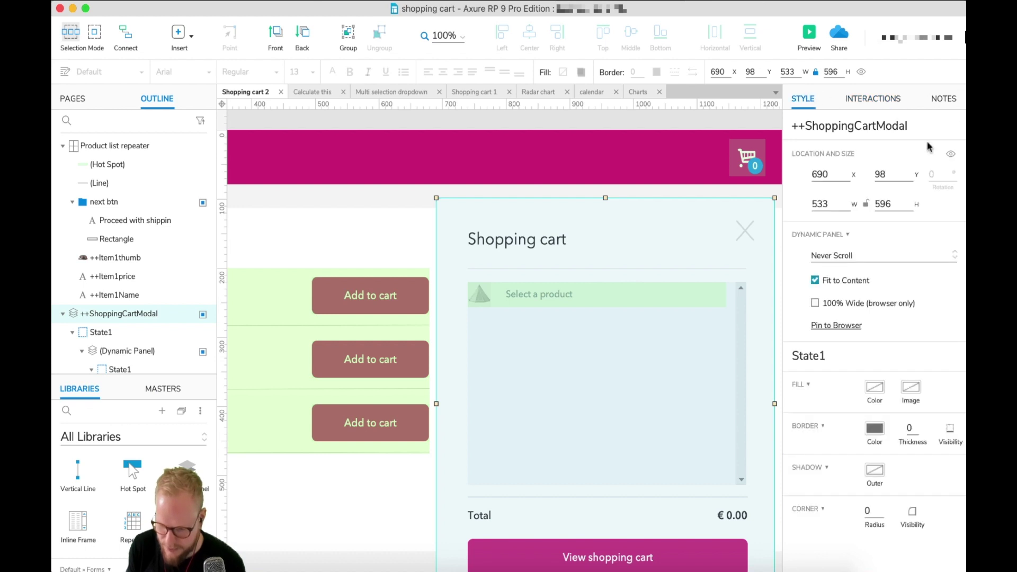
click(952, 155)
click(412, 225)
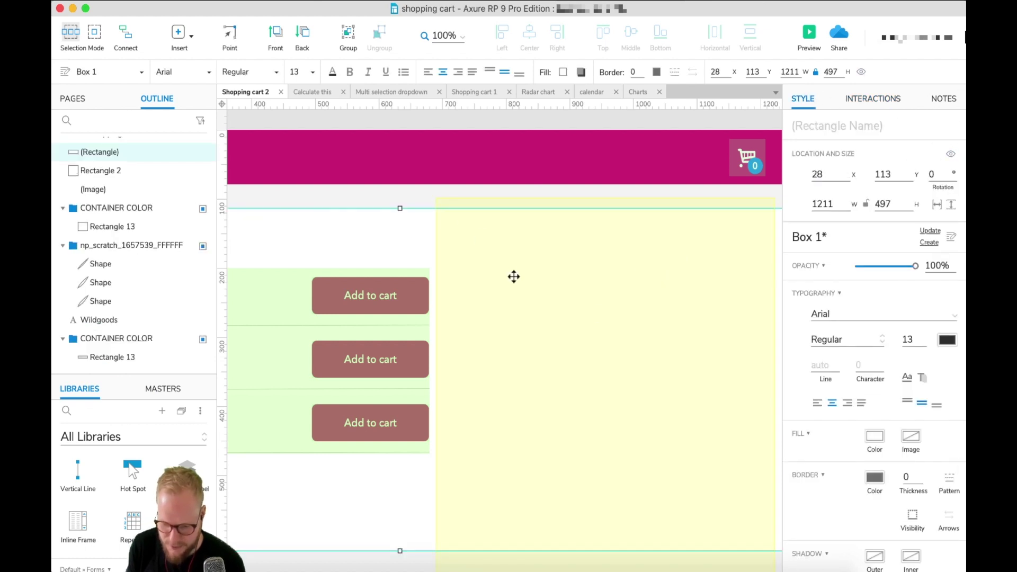
- Preview the page in the browser, collapse the preview's header bar and add tents from all three product rows nine times with the cart modal hidden
click(809, 33)
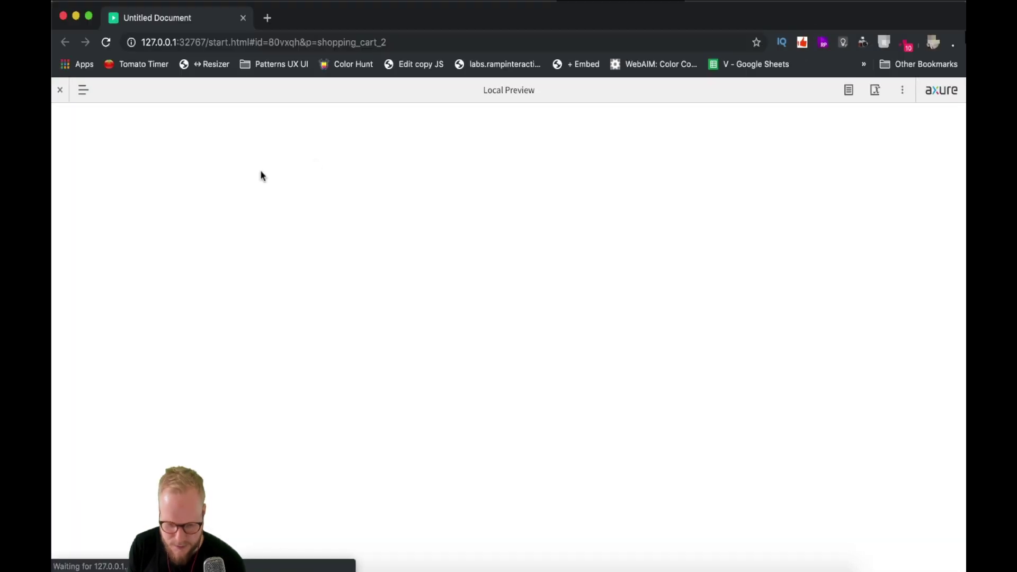
click(60, 90)
click(448, 244)
click(443, 303)
click(450, 380)
click(443, 316)
click(447, 252)
click(450, 320)
click(444, 369)
click(445, 307)
click(452, 256)
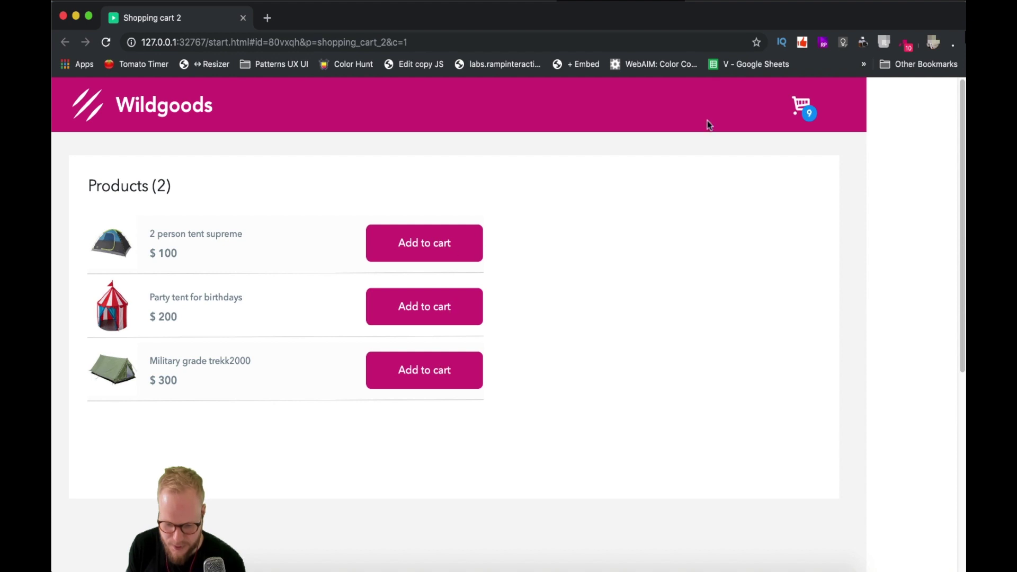
- Open the shopping cart modal from the header cart and check the whole list of added products
click(804, 118)
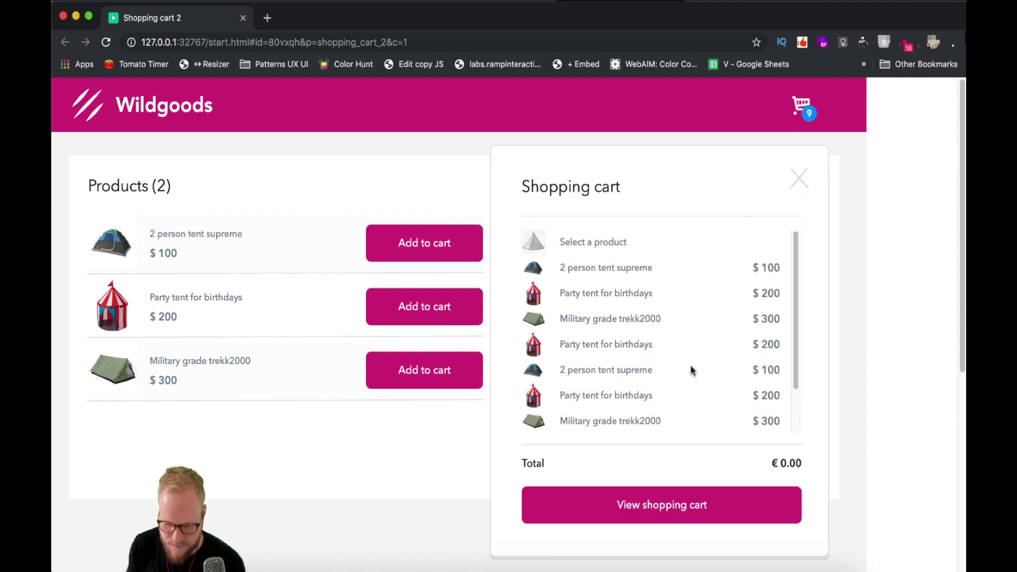
scroll(730, 364, down, 2)
scroll(729, 364, up, 2)
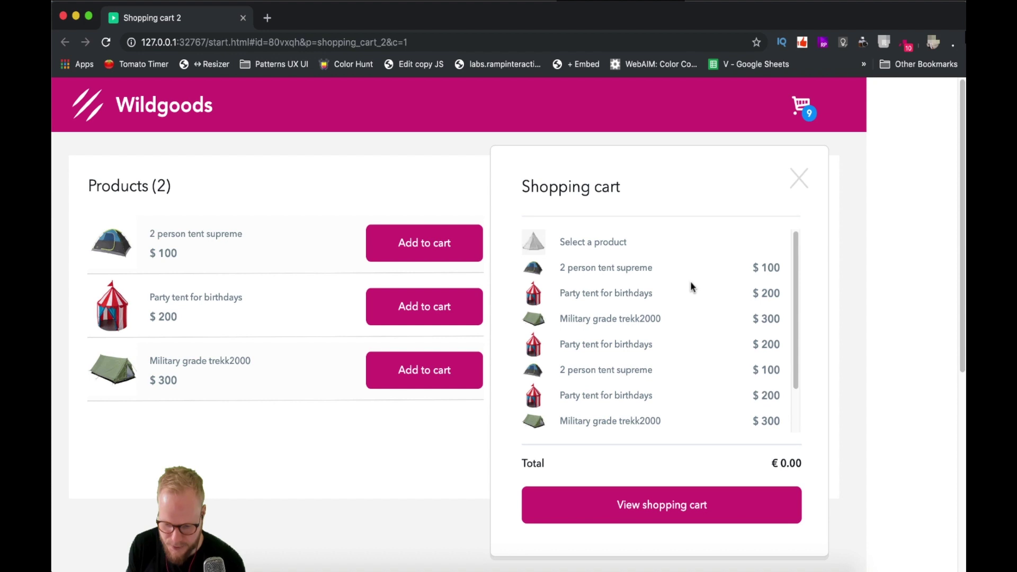
scroll(691, 286, down, 8)
scroll(684, 345, up, 6)
scroll(684, 318, up, 5)
scroll(682, 325, down, 1)
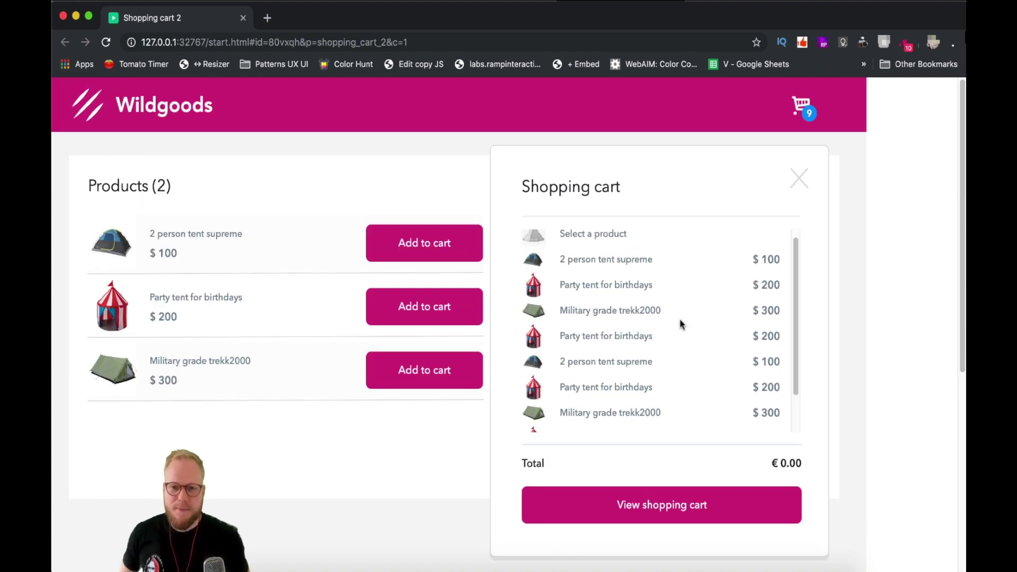